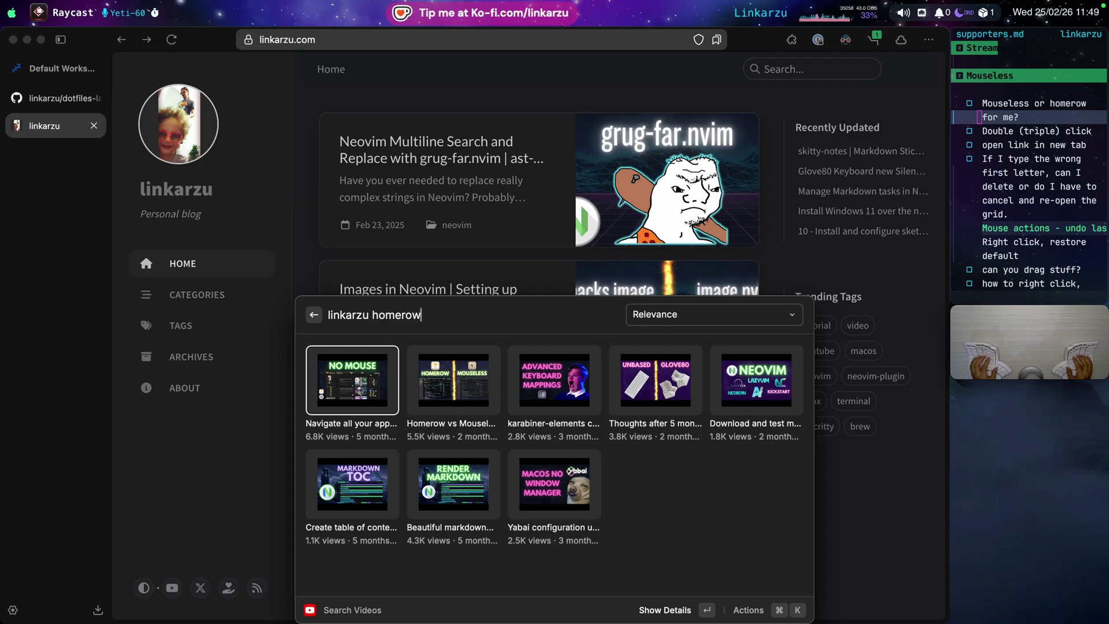
View the details of the "Homerow vs Mouseless" video from the search results and close the search
key(Right)
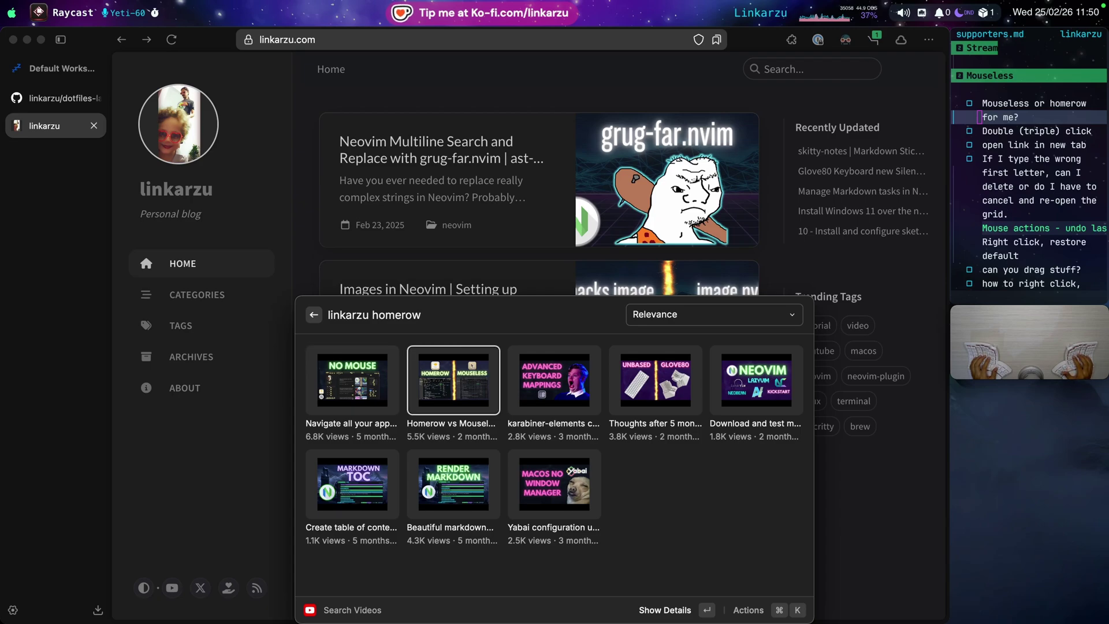
key(super+a)
key(Return)
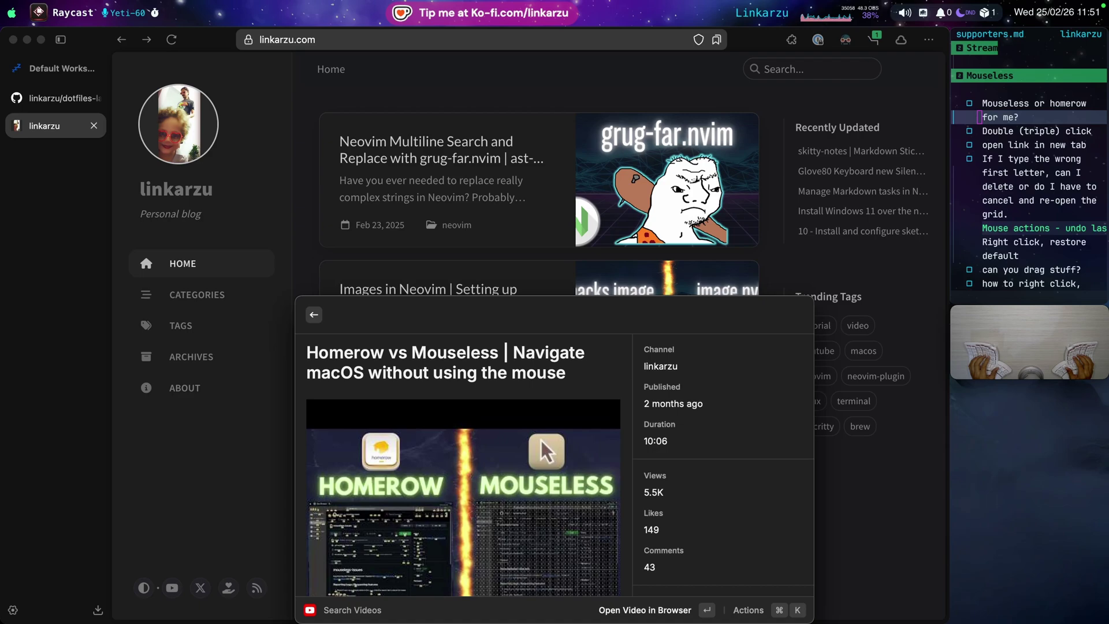
key(Escape)
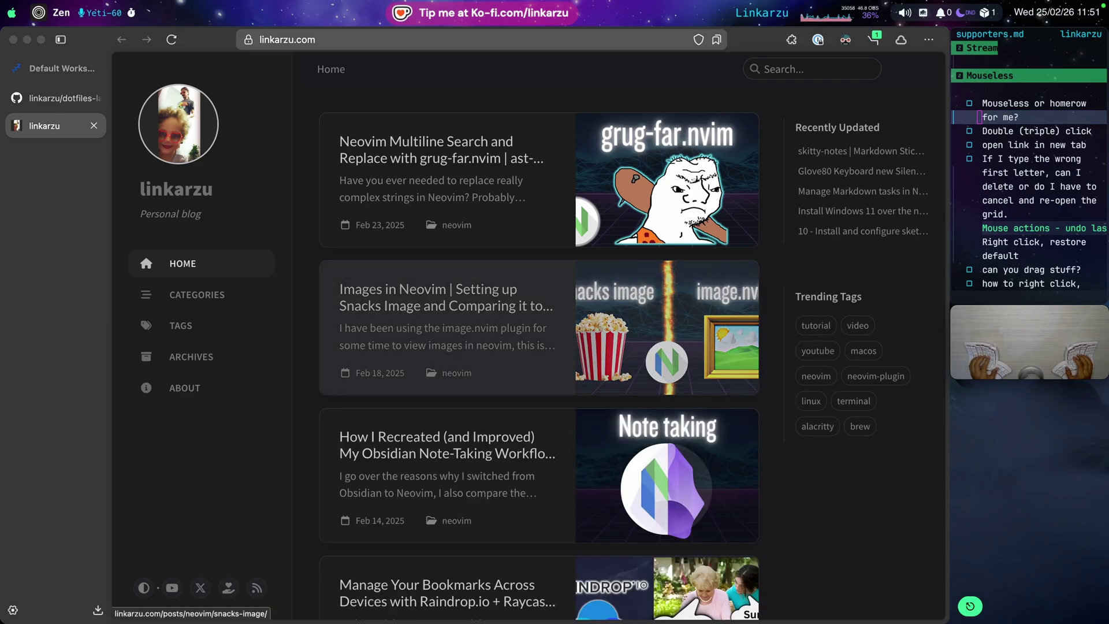
Show and dismiss the Mouseless grid, and complete the "Mouseless or homerow for me?" task in the kitty notes
key(alt+space)
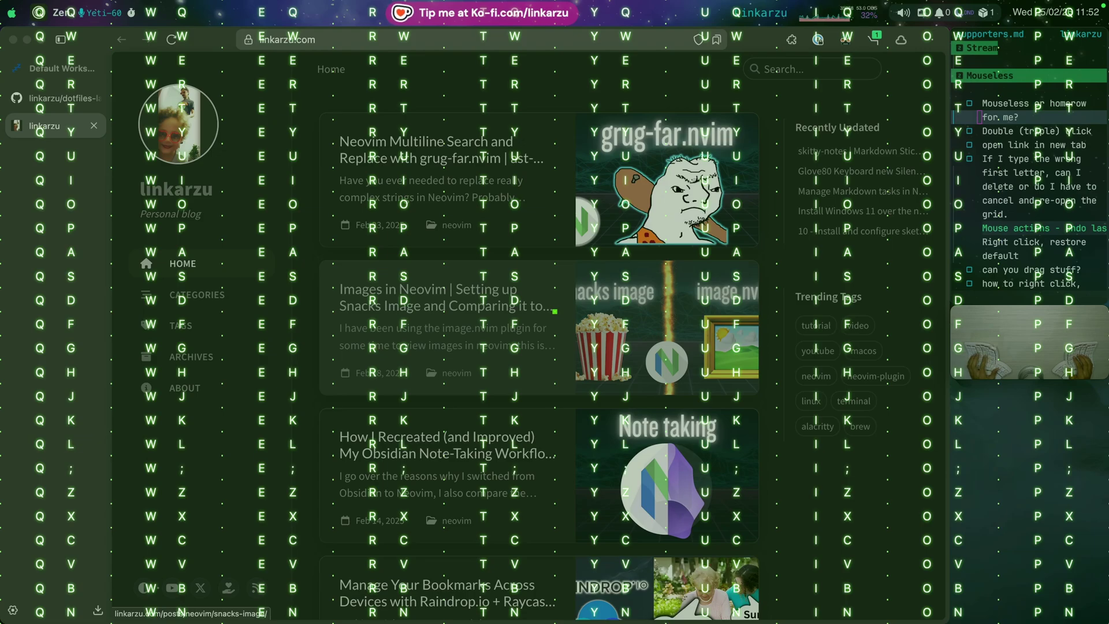
key(Escape)
key(k)
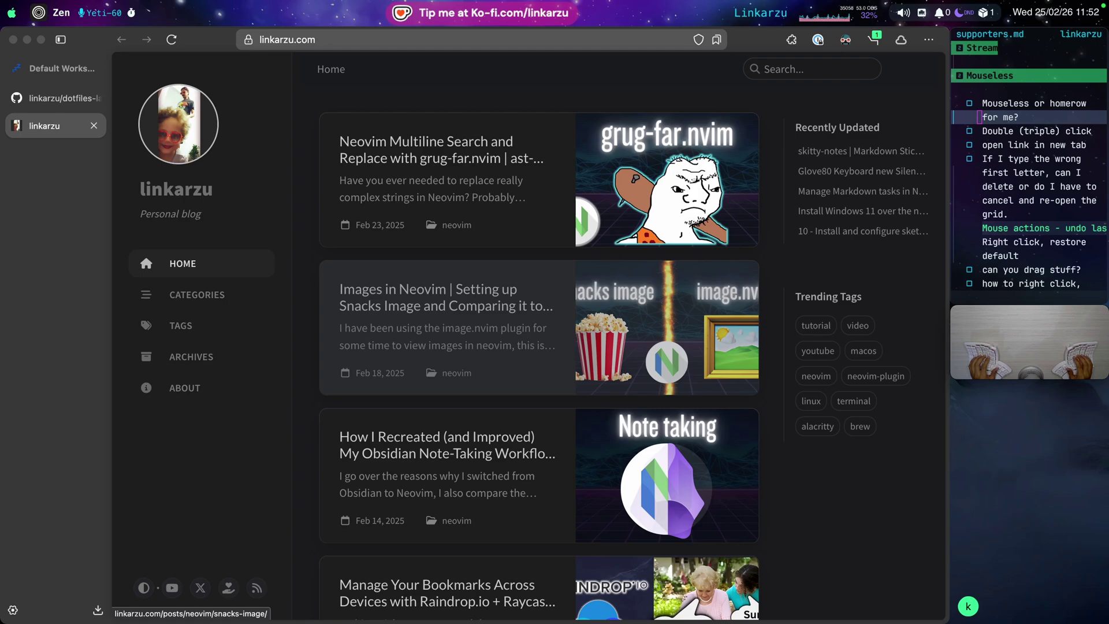
key(super+Tab)
key(k)
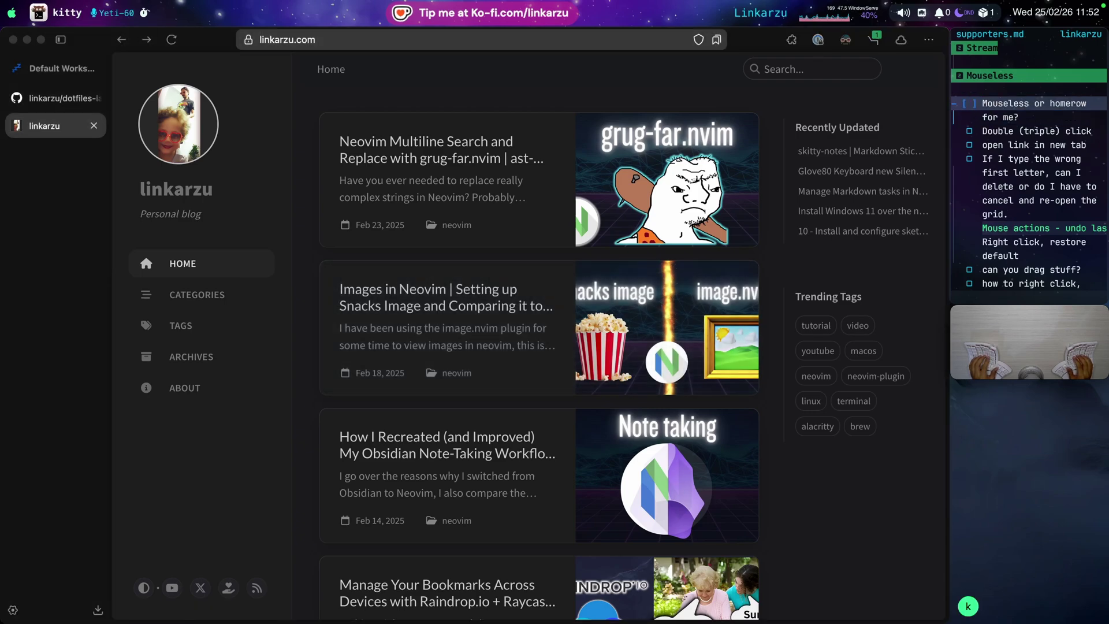
key(alt+x)
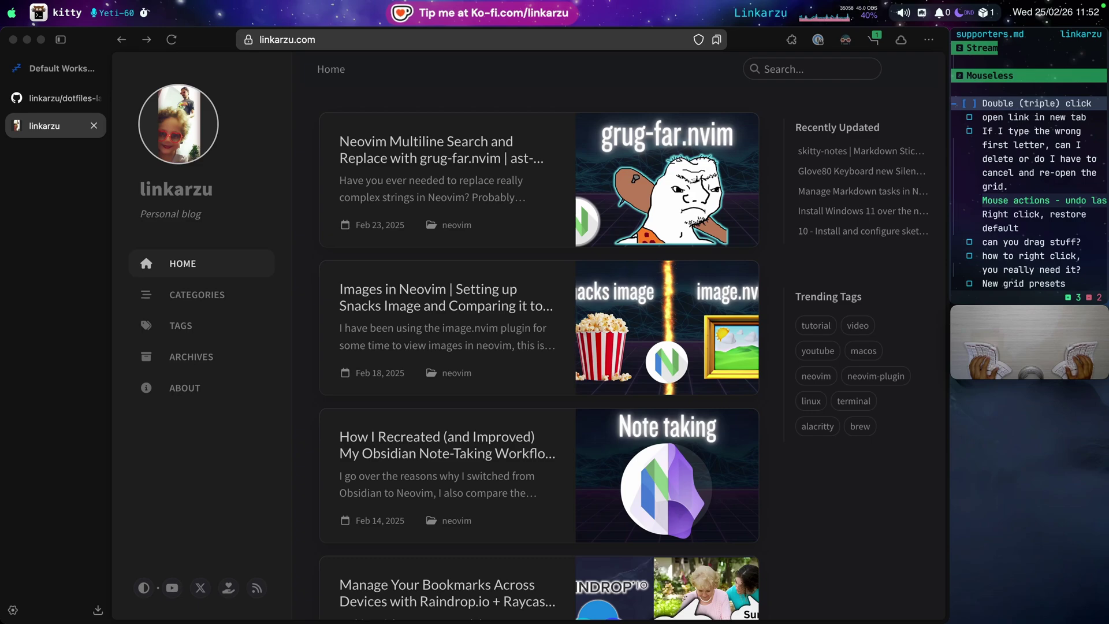
Switch to ForkLift's cleanshotx folder, open the 11.43.04 screenshot through the Mouseless grid's QU cell, and quit its preview
key(super+Tab)
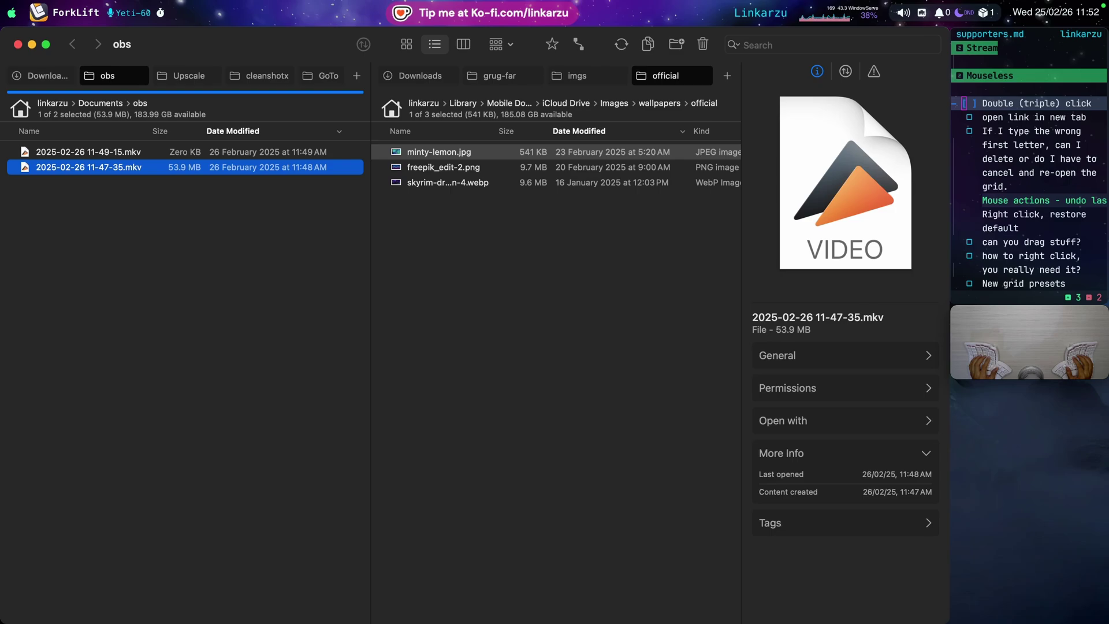
key(ctrl+Tab)
key(ctrl+Tab)
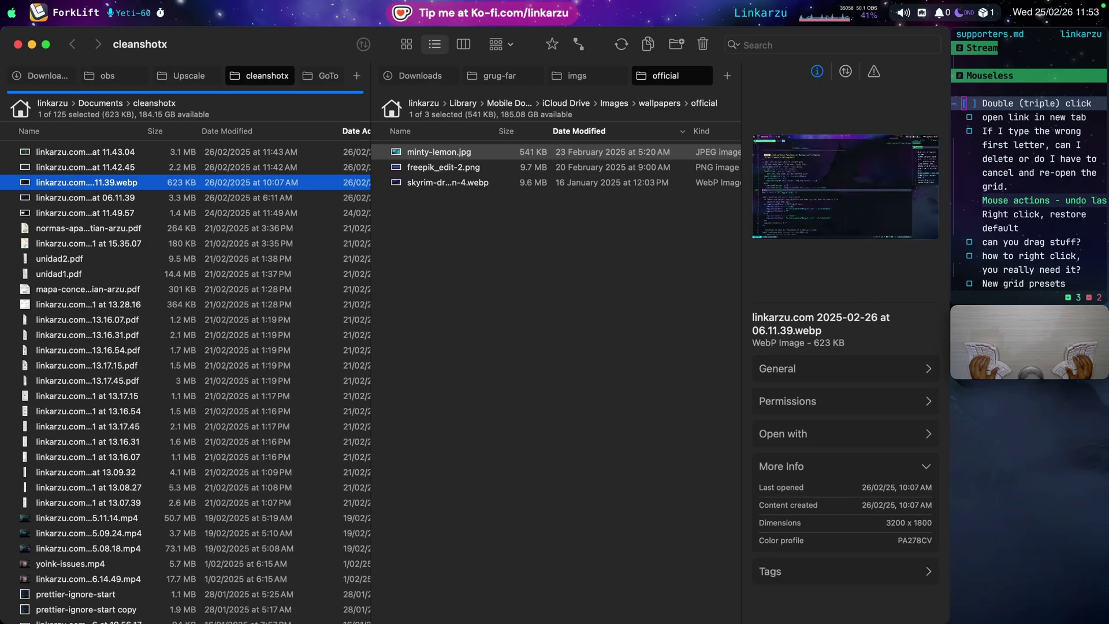
key(alt+Tab)
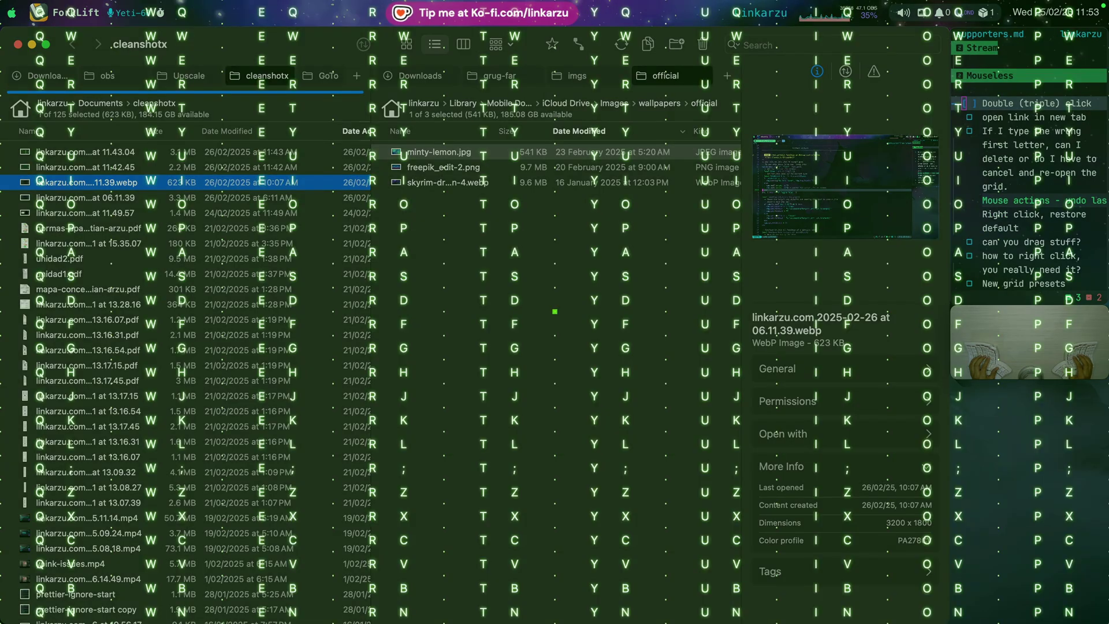
key(q)
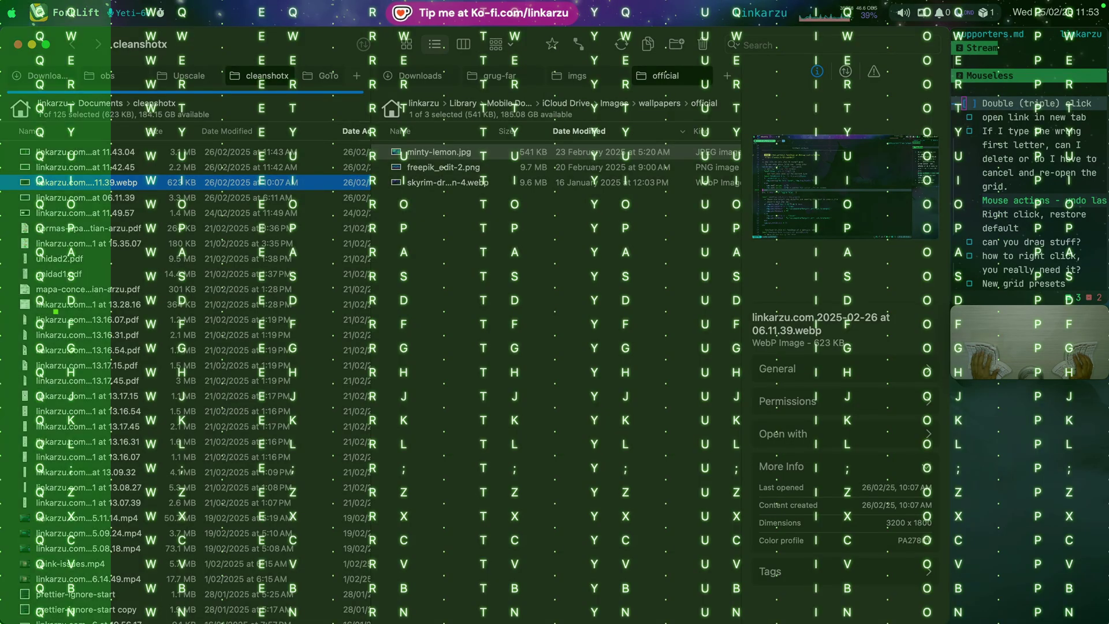
key(u)
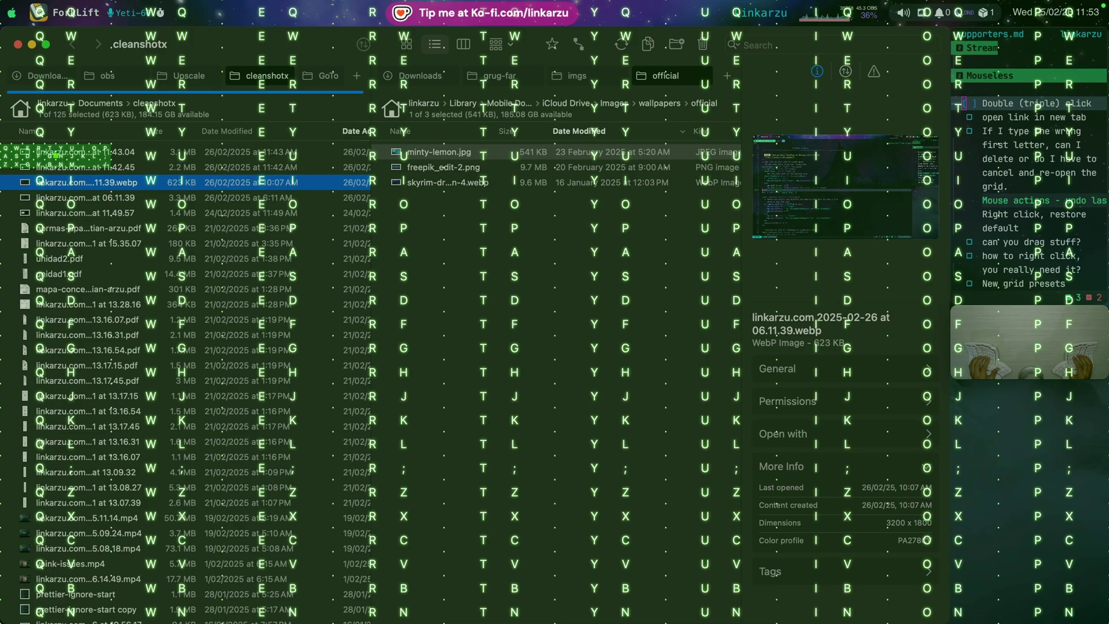
double_click(72, 156)
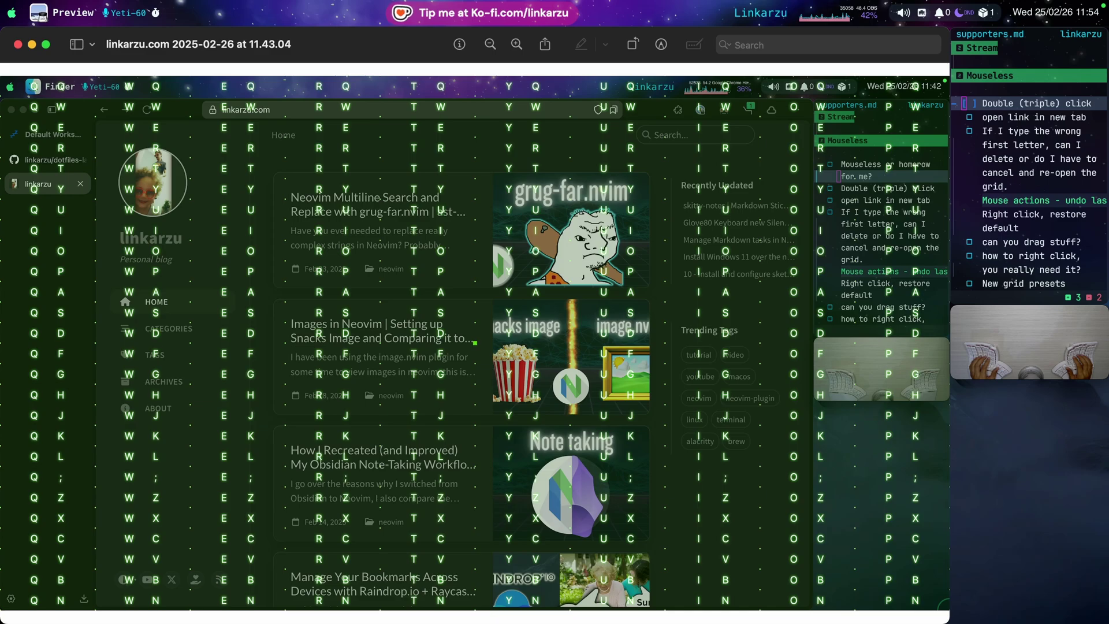
key(super+q)
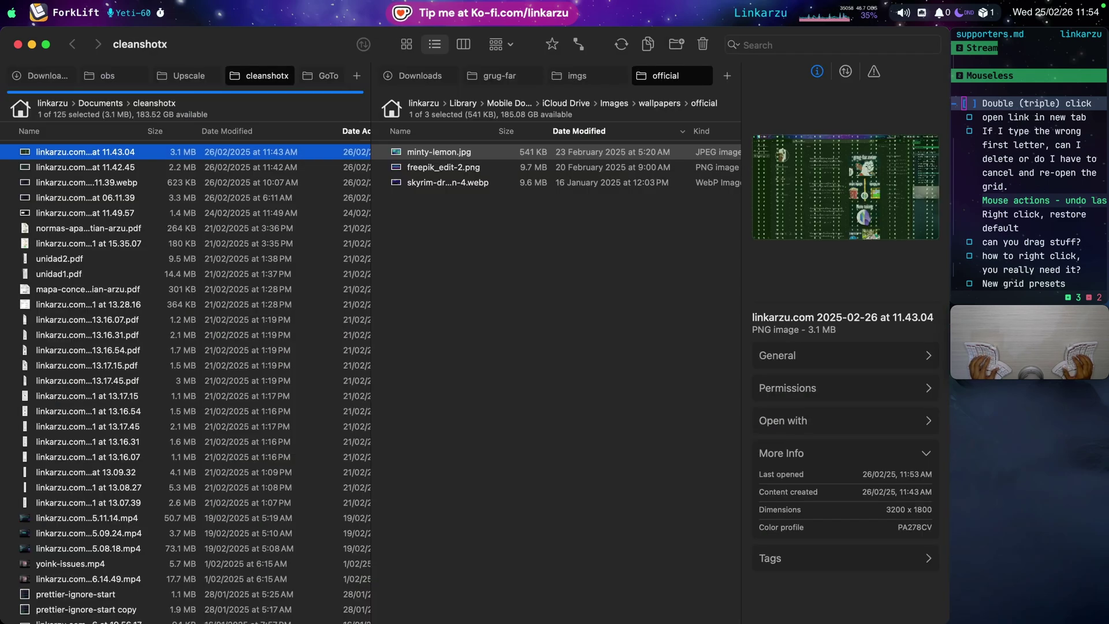
Open the 06.11.39 screenshot through the Mouseless grid's QO cell, close it, and complete the "Double (triple) click" task in the kitty notes
key(alt+space)
key(q)
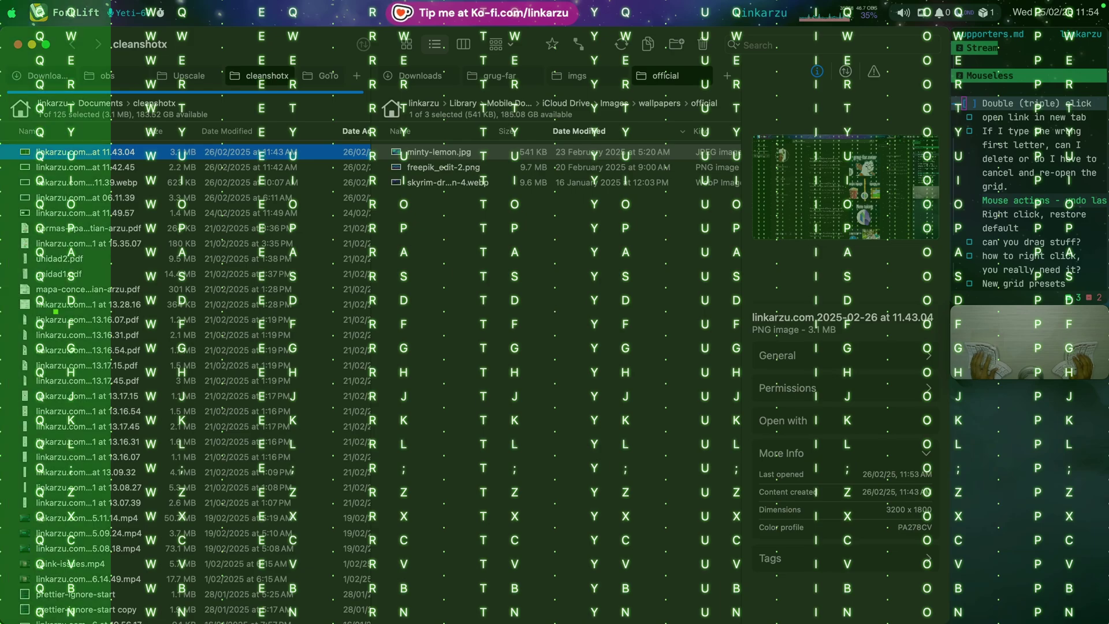
key(o)
key(j)
double_click(73, 203)
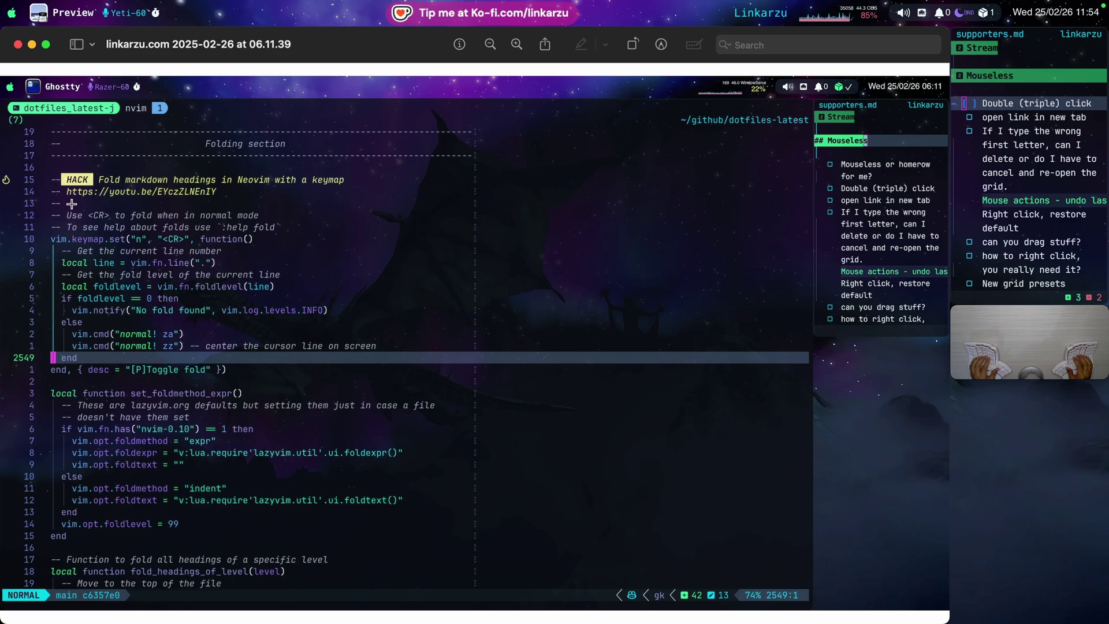
key(super+w)
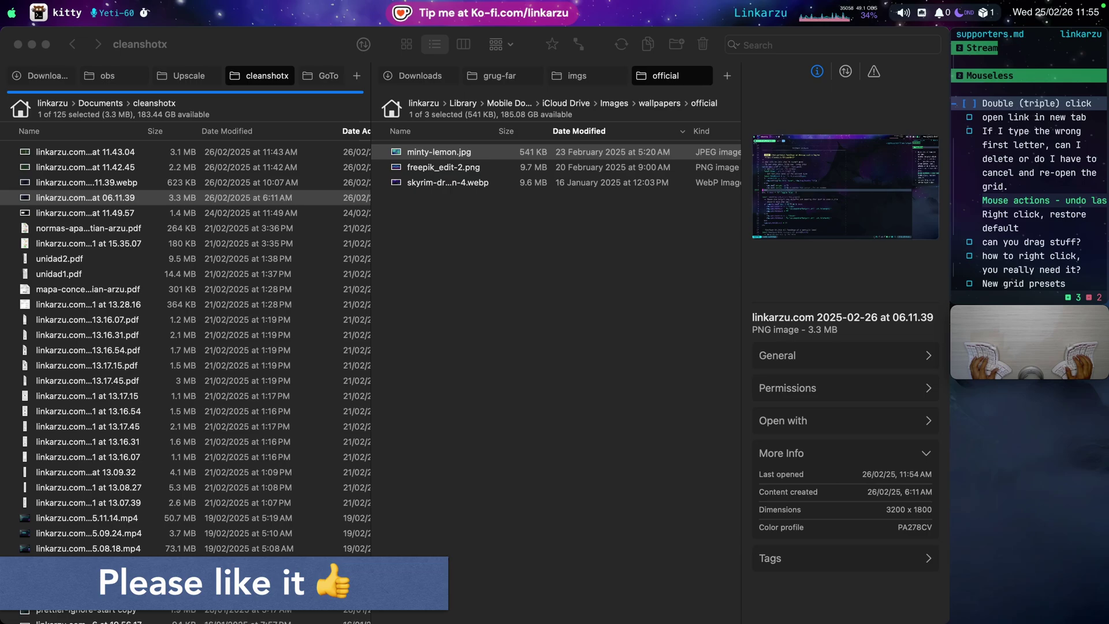
key(alt+x)
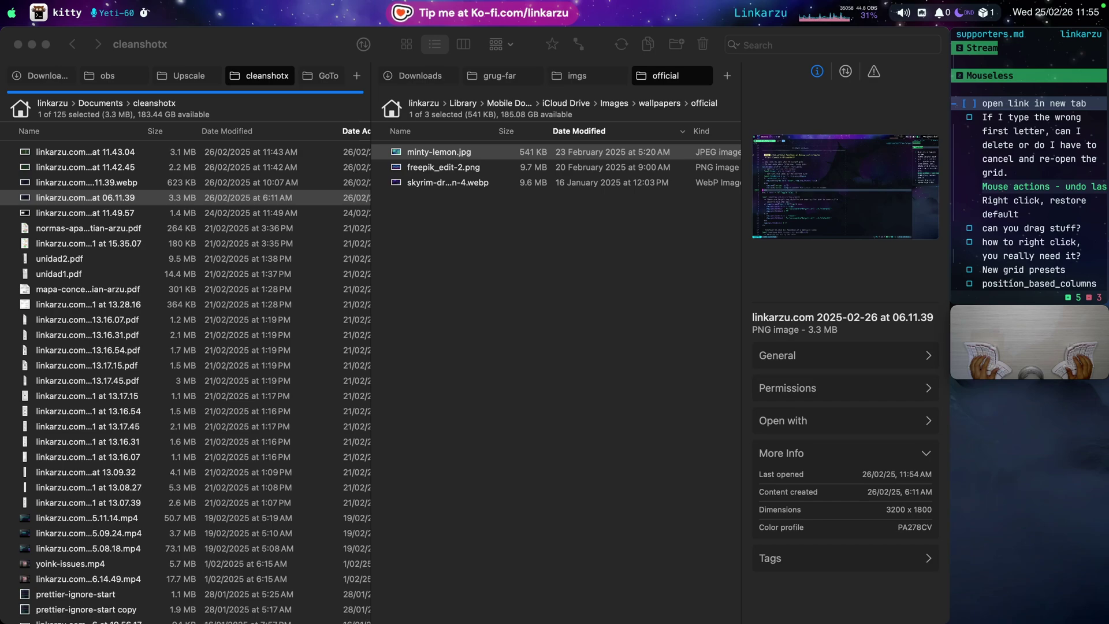
Switch to the Zen browser and open the Mouseless configuration from its grid overlay, dismissing the overlay
key(super+Tab)
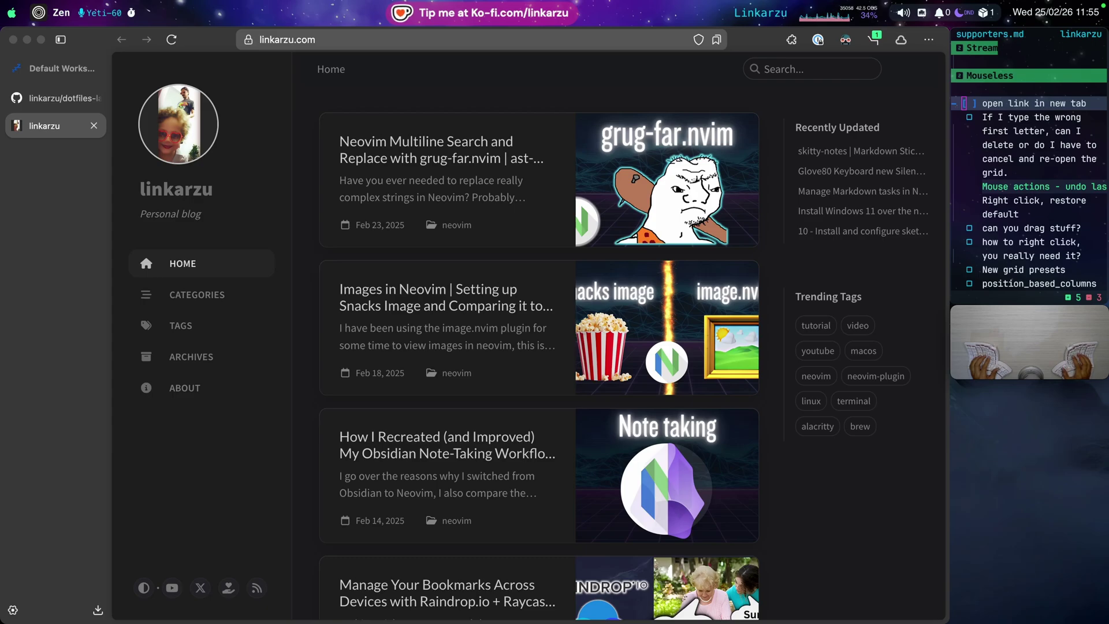
key(alt+Tab)
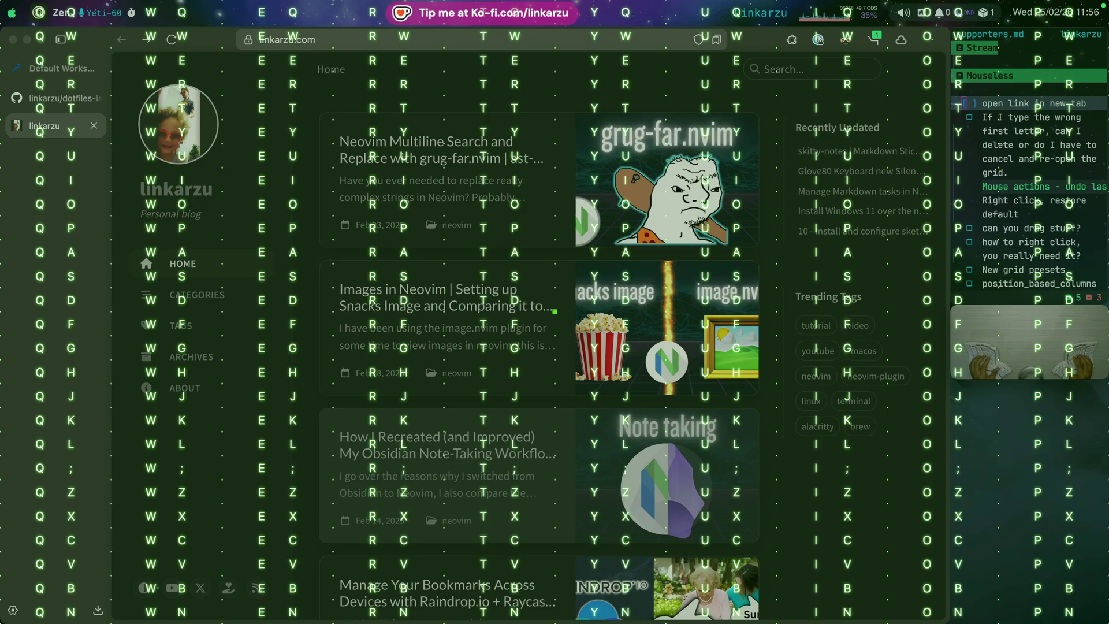
key(Tab)
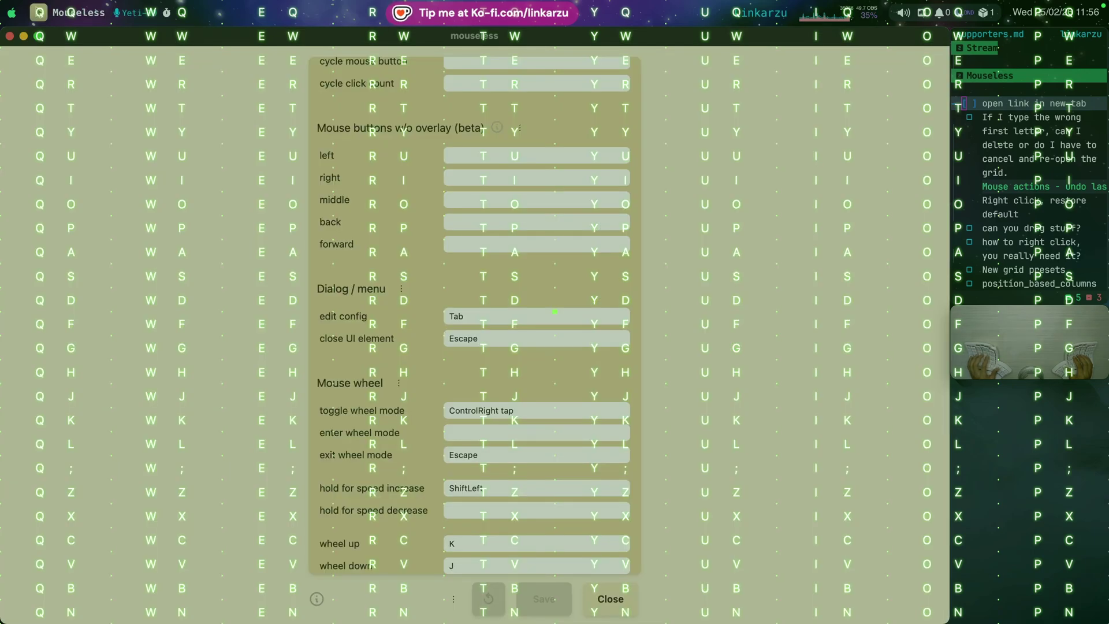
key(Escape)
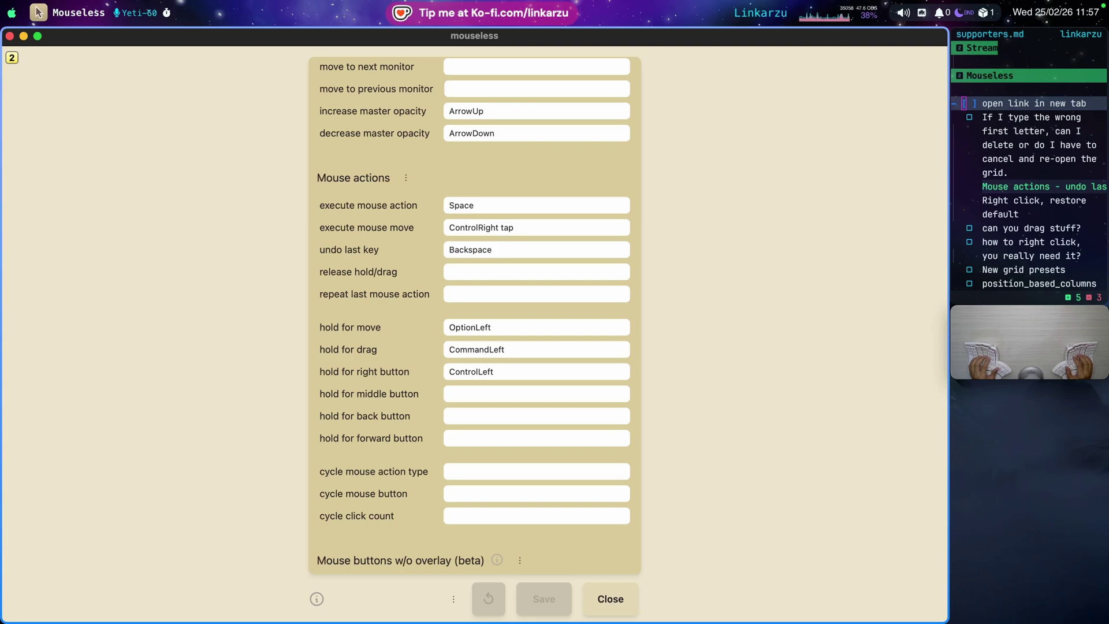
Set the "hold for middle button" mouse action to ShiftLeft and save the configuration
key(ctrl+space)
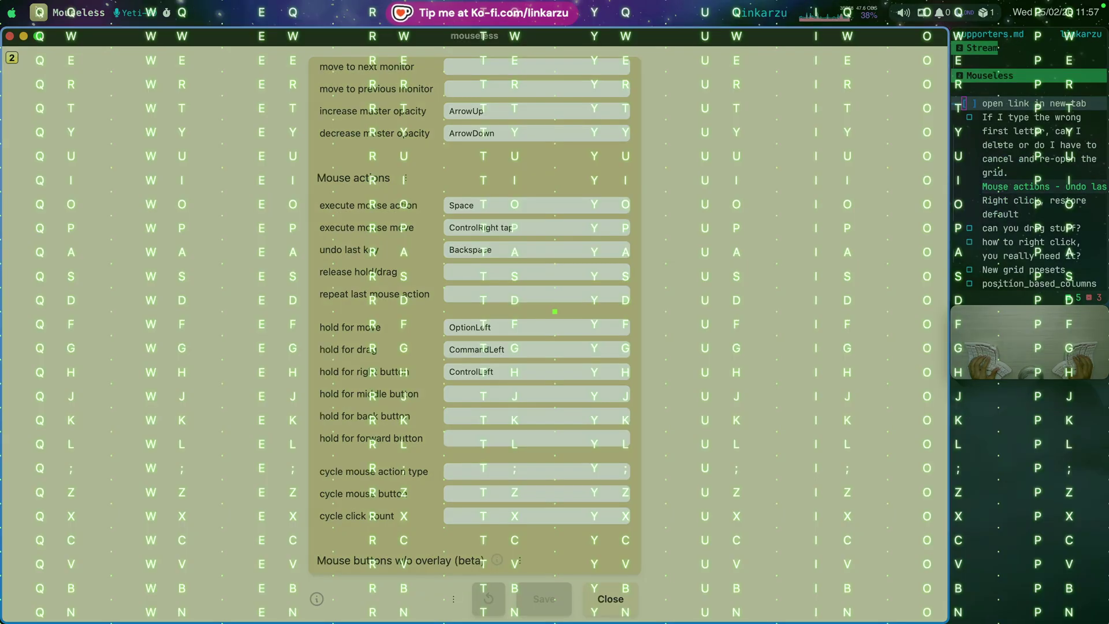
key(t)
key(j)
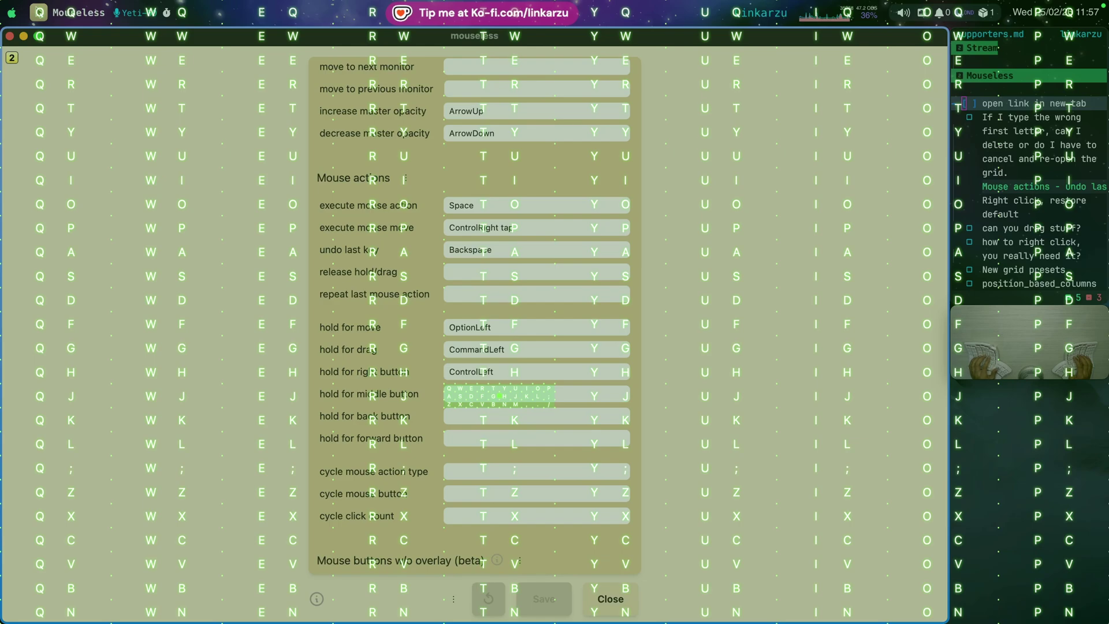
key(space)
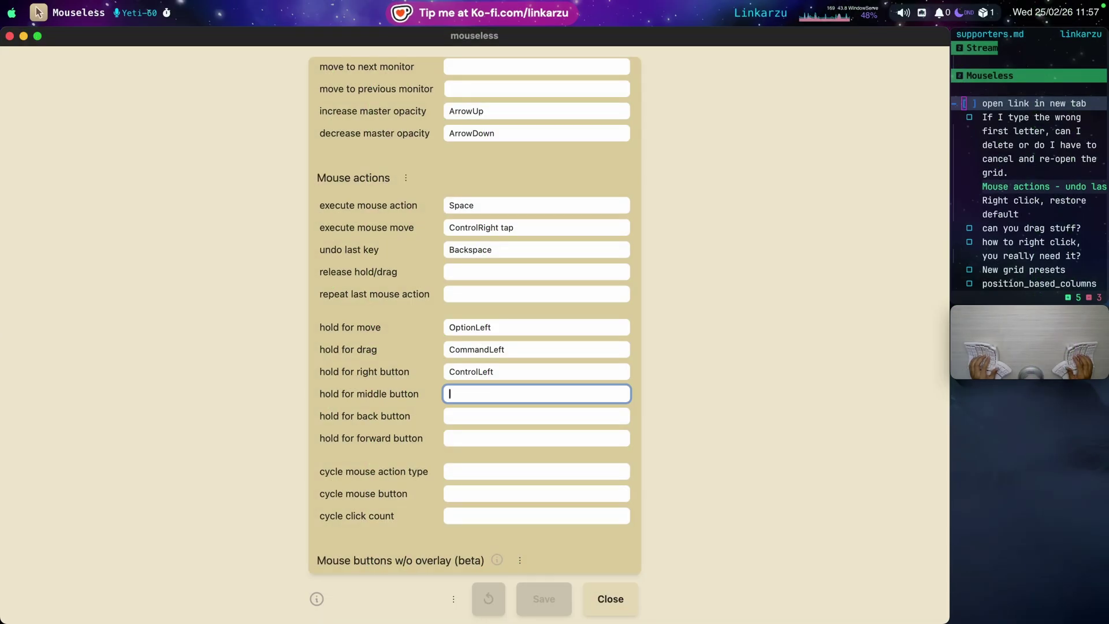
text(Shift)
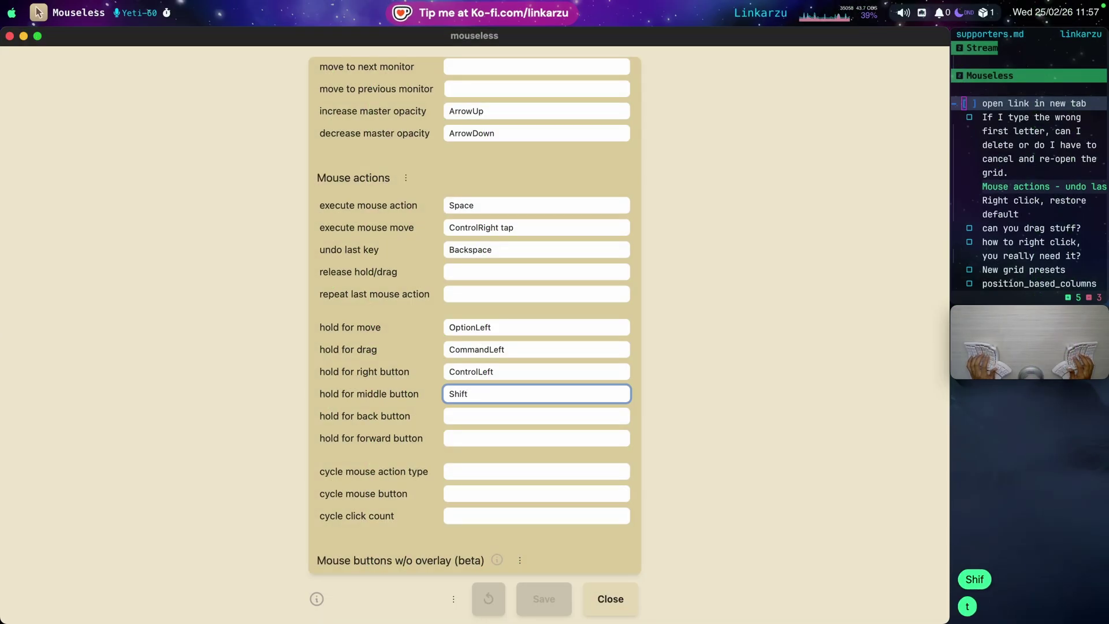
text(Left)
key(Return)
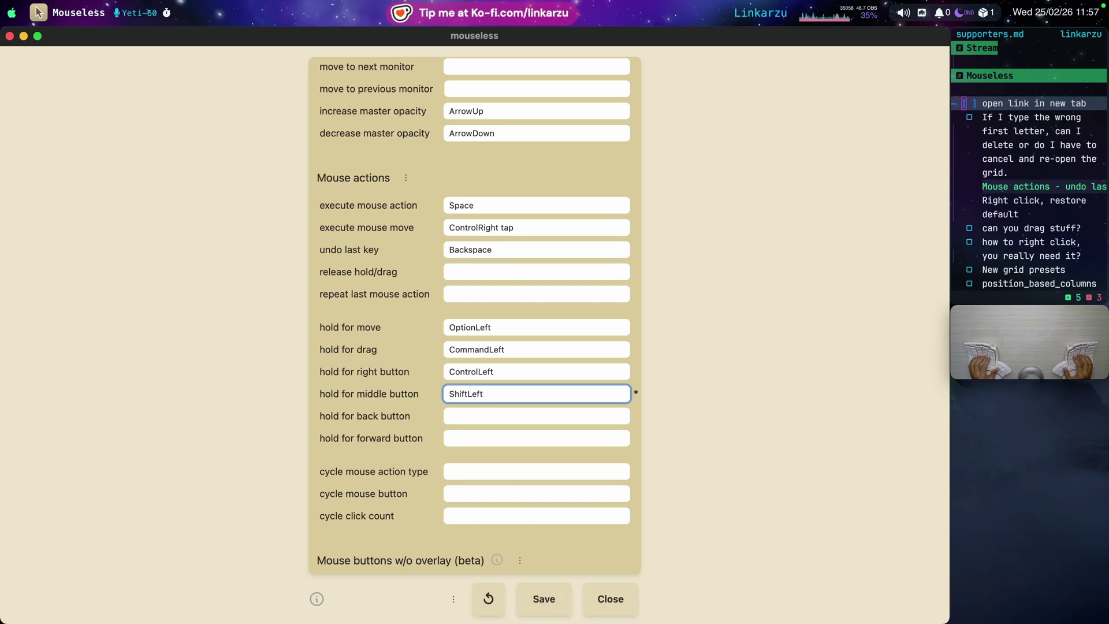
key(ctrl)
click(540, 608)
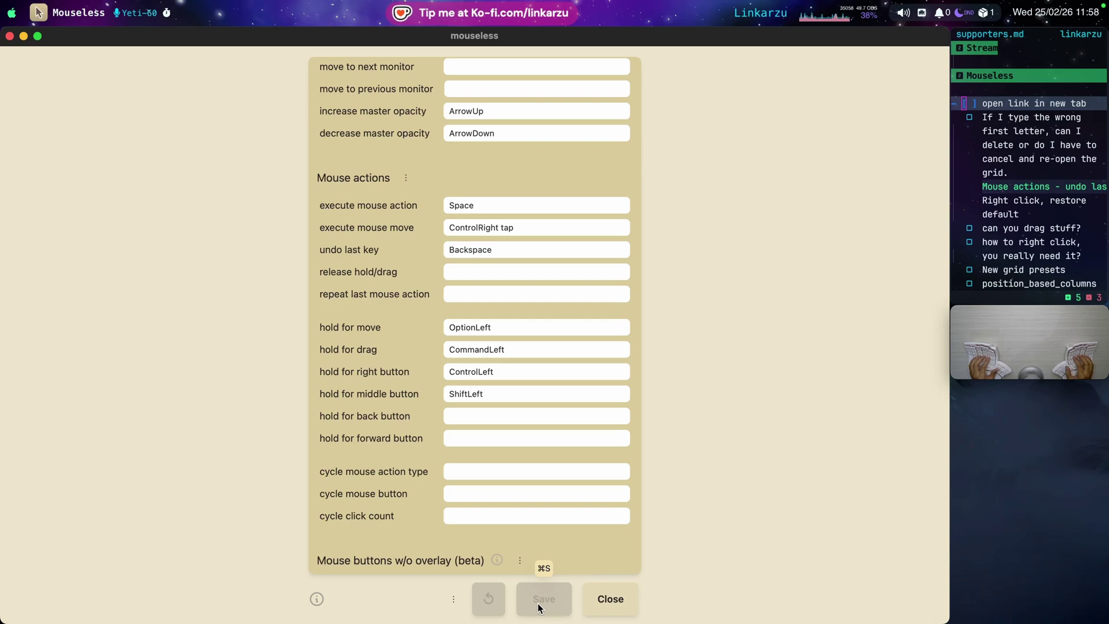
Switch to Zen and open the "How I Recreated (and Improved) My Obsidian Note-Taking Workflow" post in a new tab through Mouseless grid cell TL
key(super+Tab)
key(ctrl)
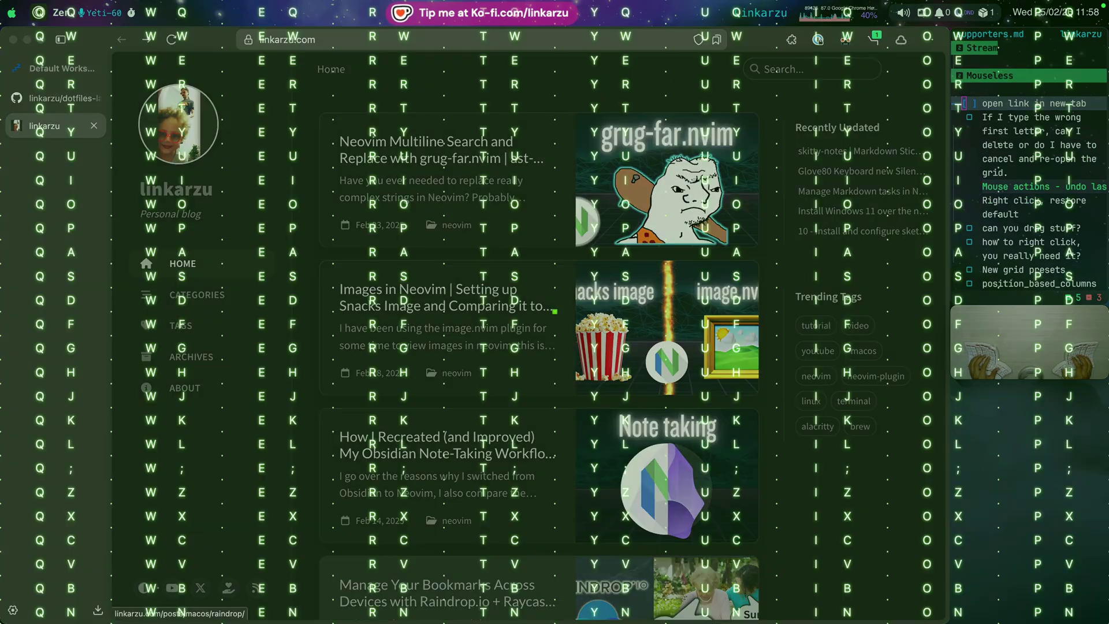
key(t)
key(l)
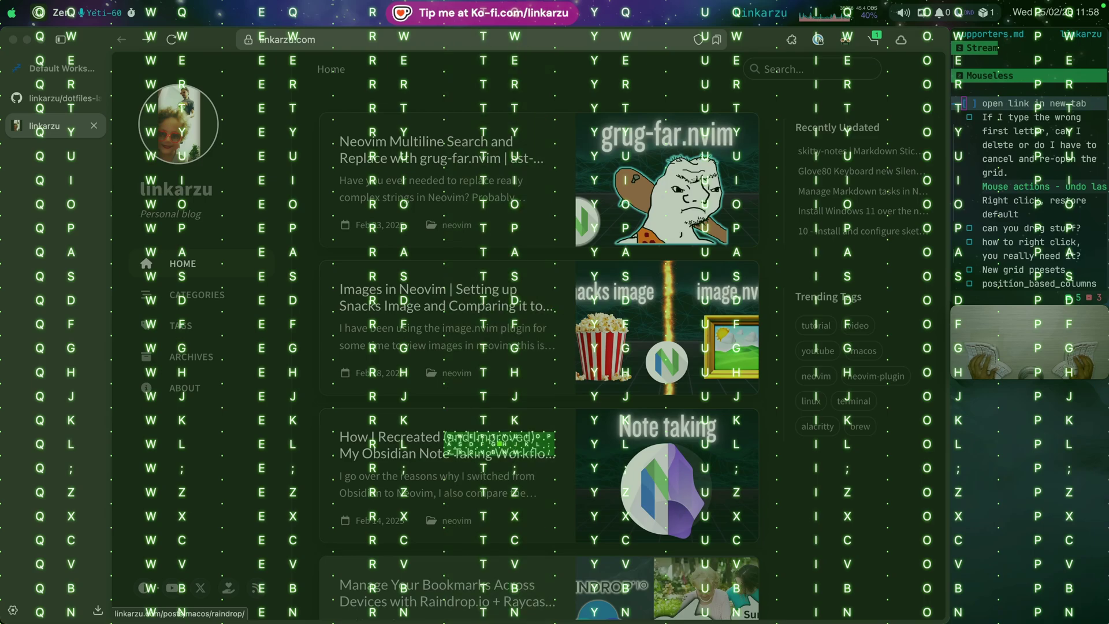
key(alt)
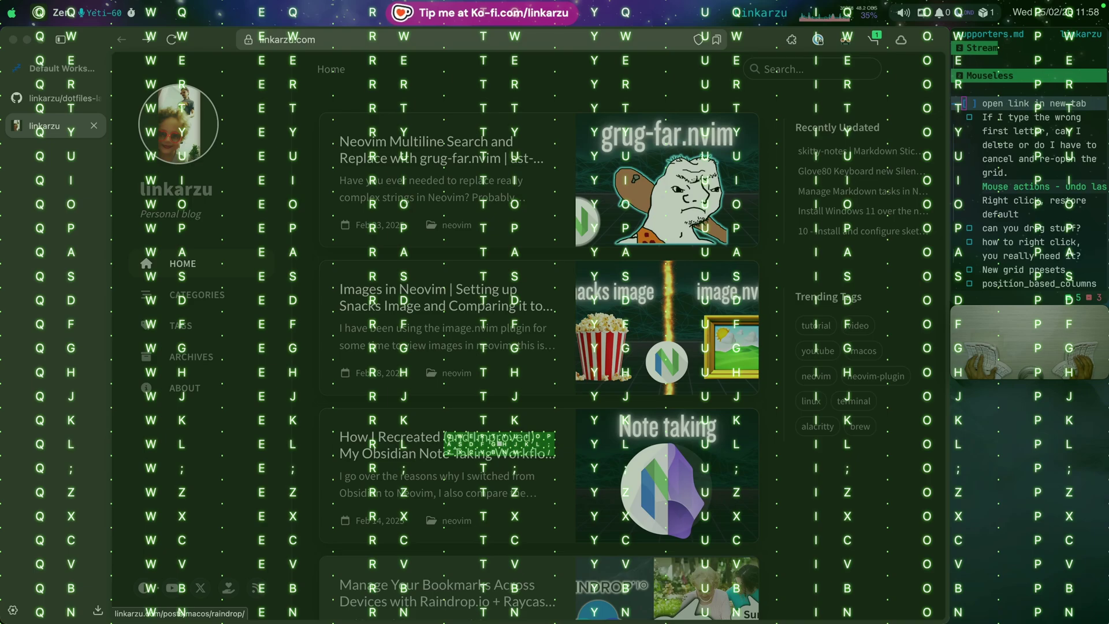
key(space)
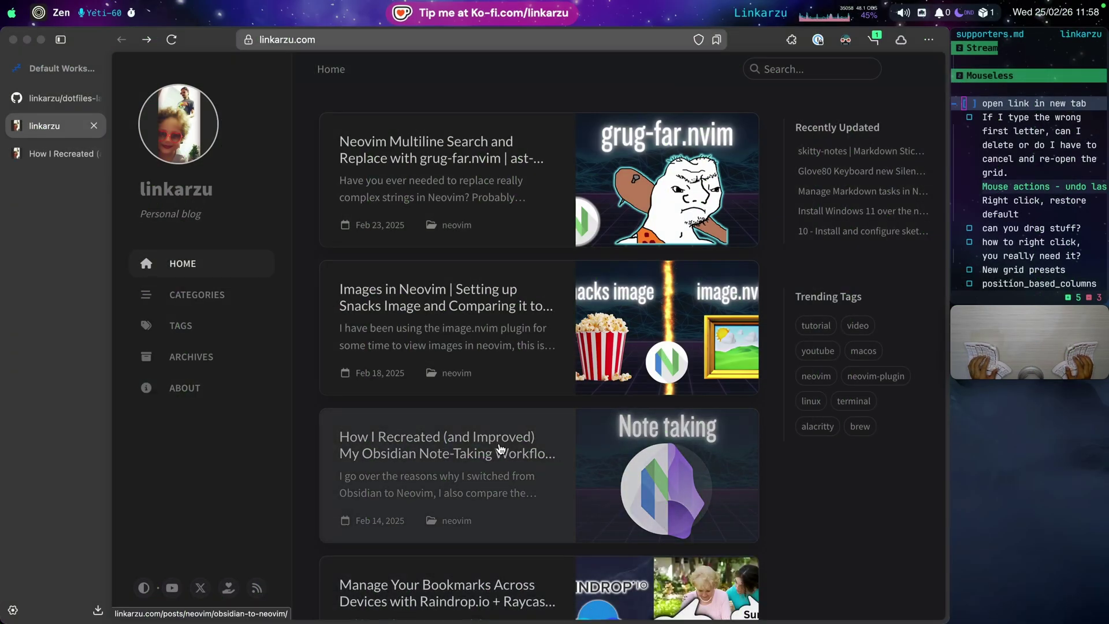
Check the opened Obsidian post tab, return to the blog home page, and open "Images in Neovim" in a new tab through Mouseless grid cell TD
key(shift+super+bracketright)
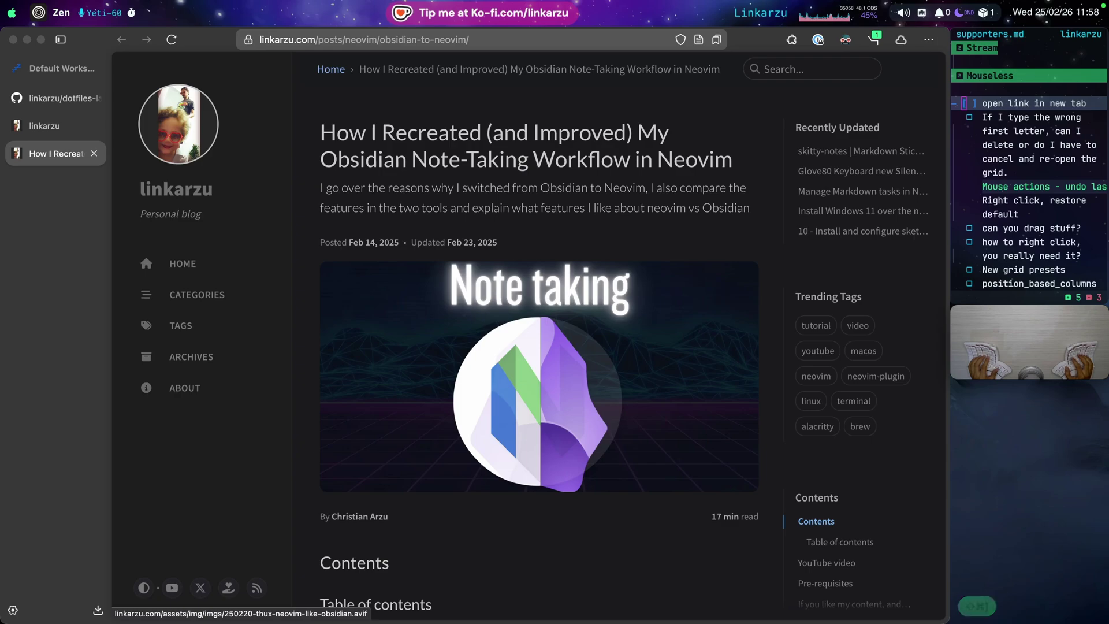
key(ctrl+shift+Tab)
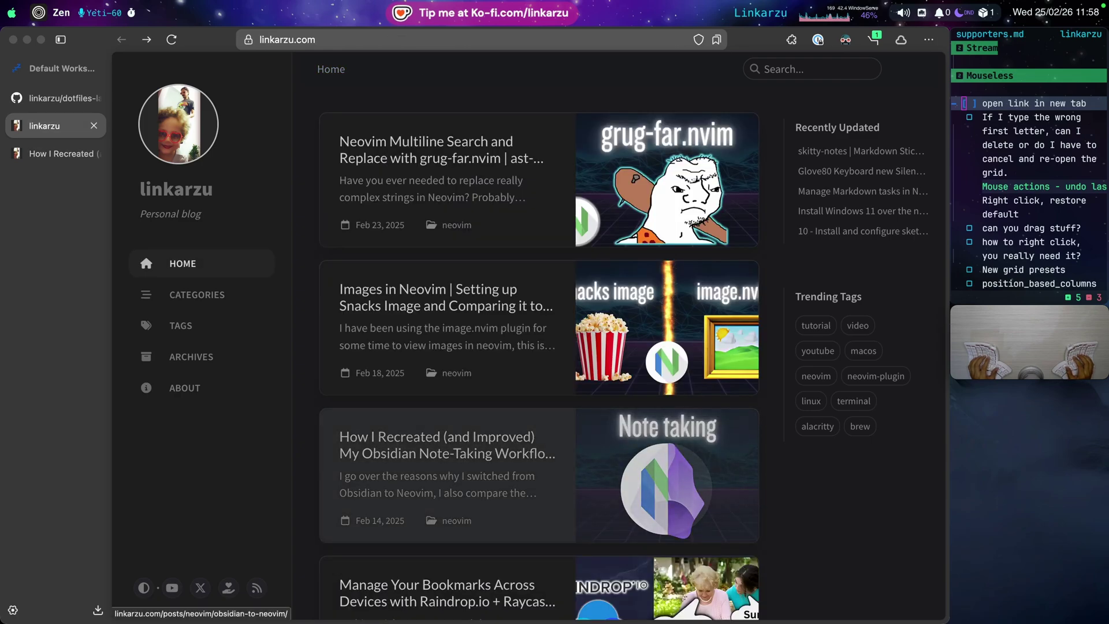
key(alt+Tab)
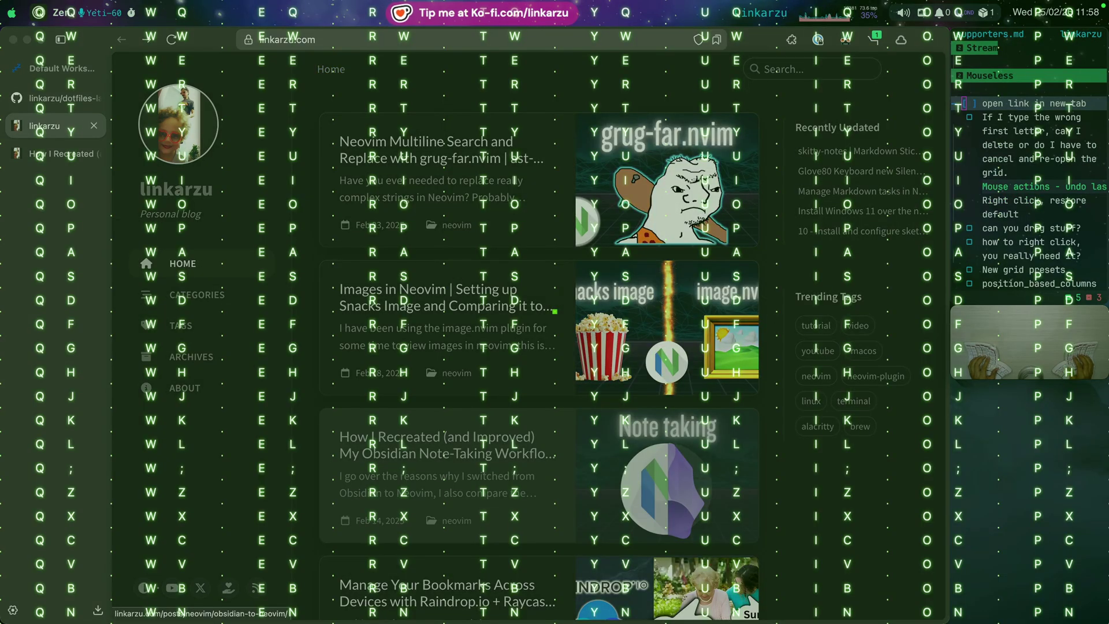
key(t)
key(d)
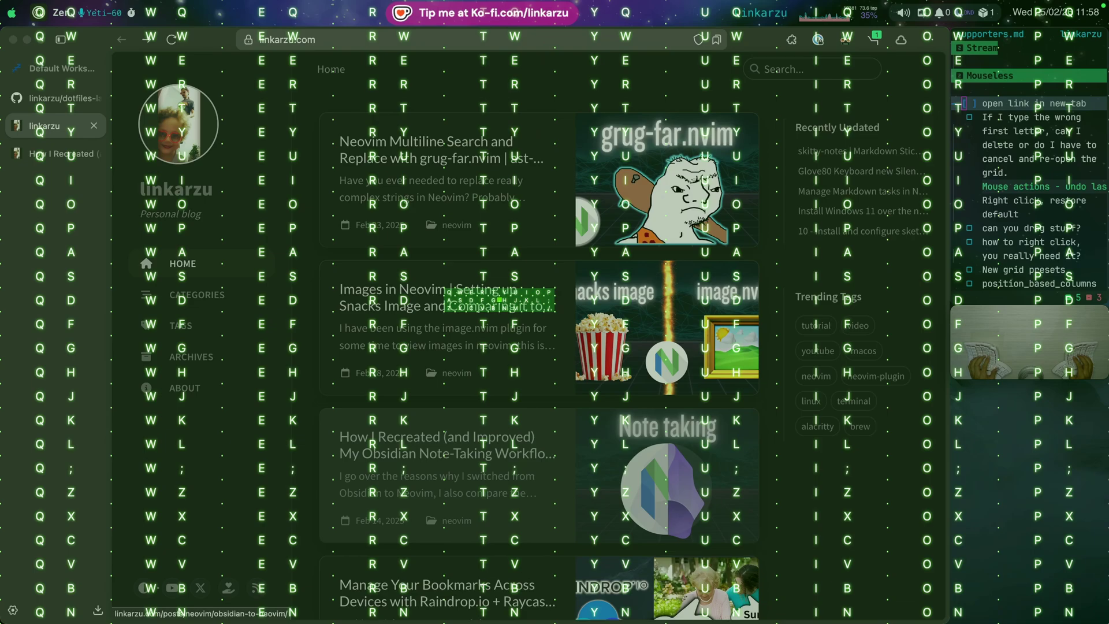
key(alt)
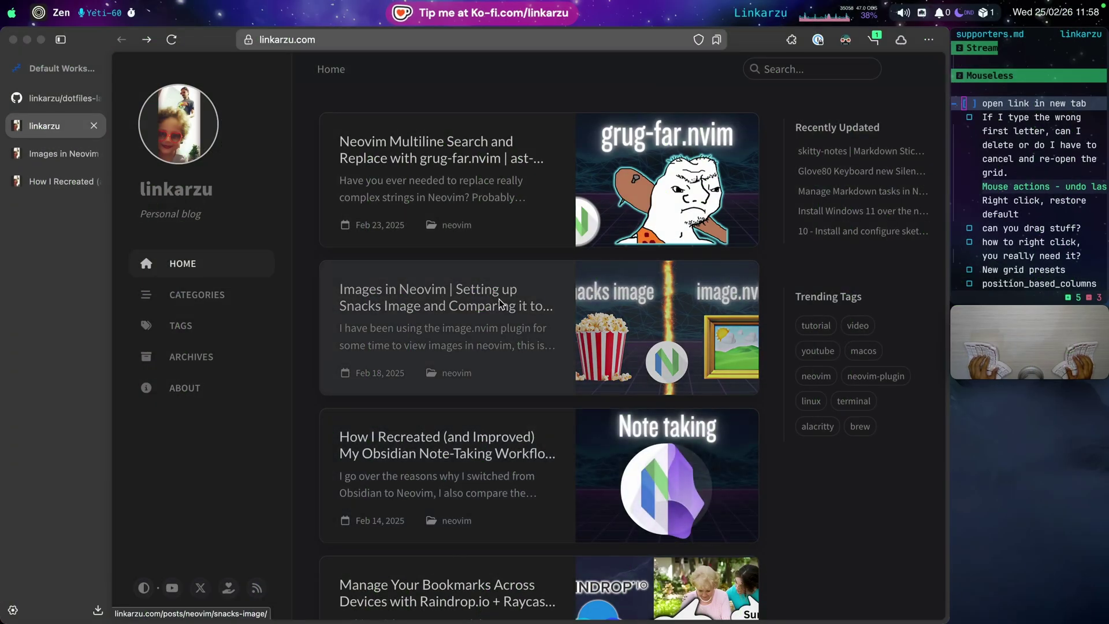
View the "Images in Neovim" and "How I Recreated" post tabs and close both of them
key(super+shift+bracketright)
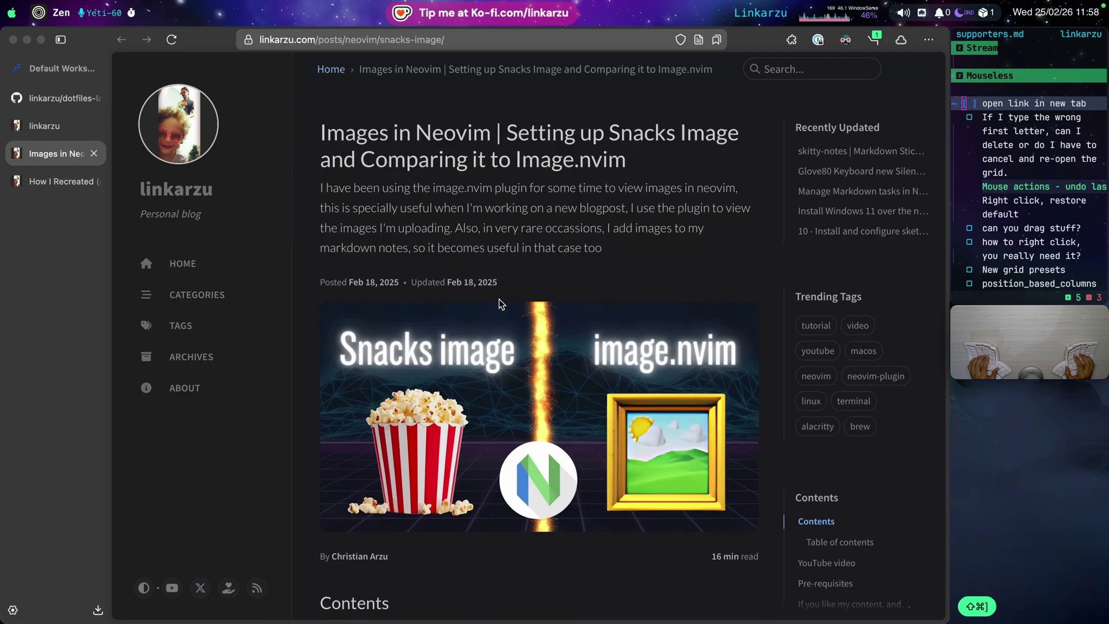
key(super+shift+bracketright)
key(super+w)
key(super+w)
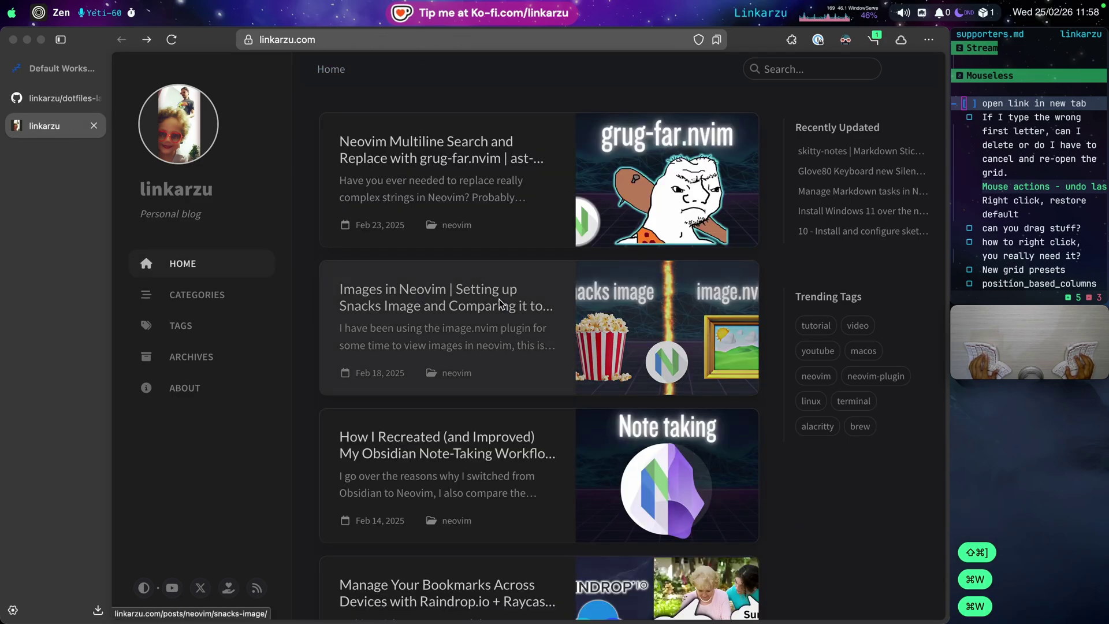
Switch to the kitty notes and complete the "open link in new tab" task
key(super+Tab)
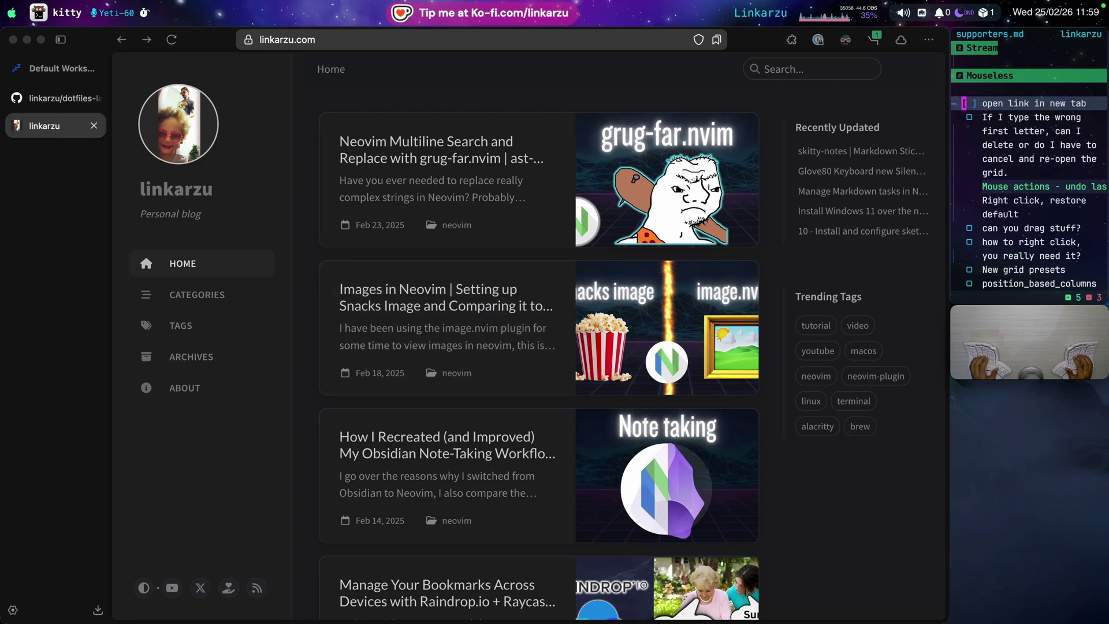
key(k)
key(j)
key(alt+x)
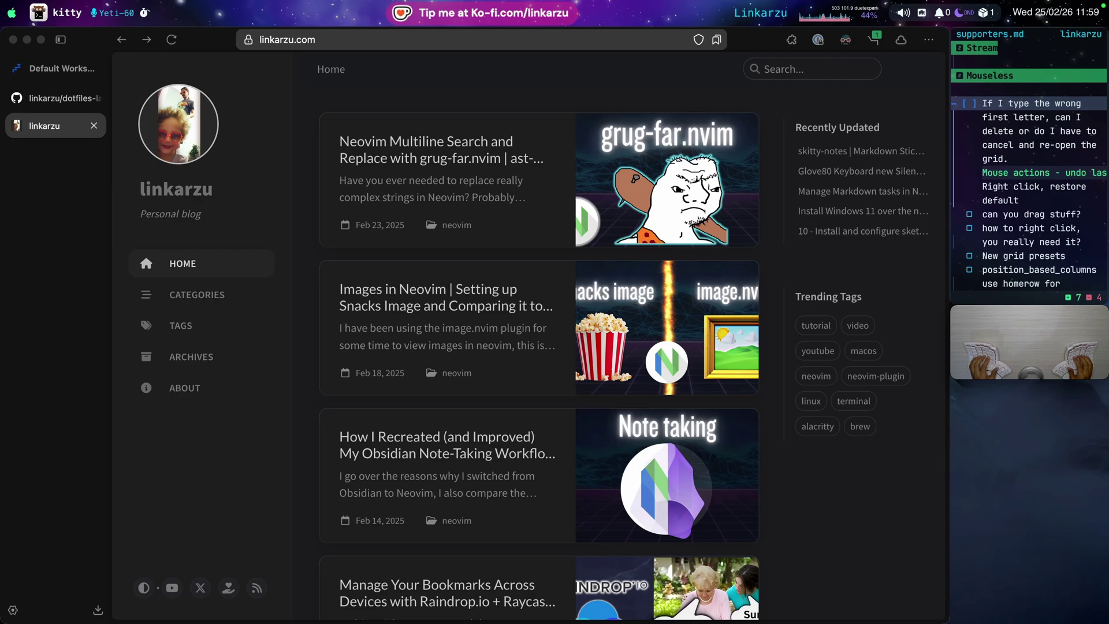
Bring up the Mouseless grid, choose column O, undo that letter, and select cell RS instead
key(alt+space)
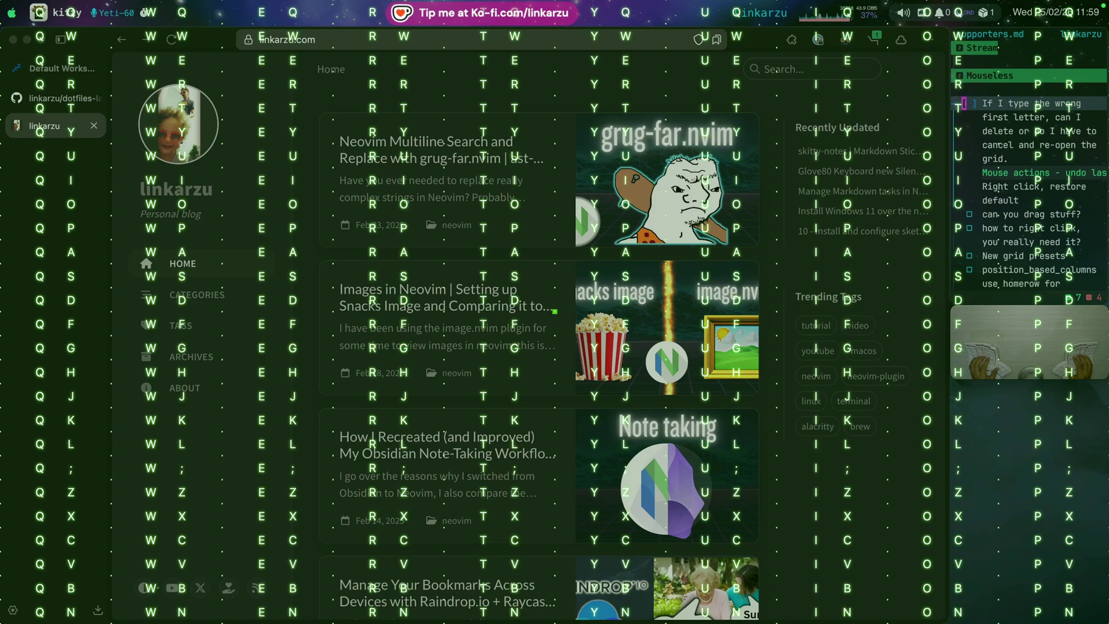
key(o)
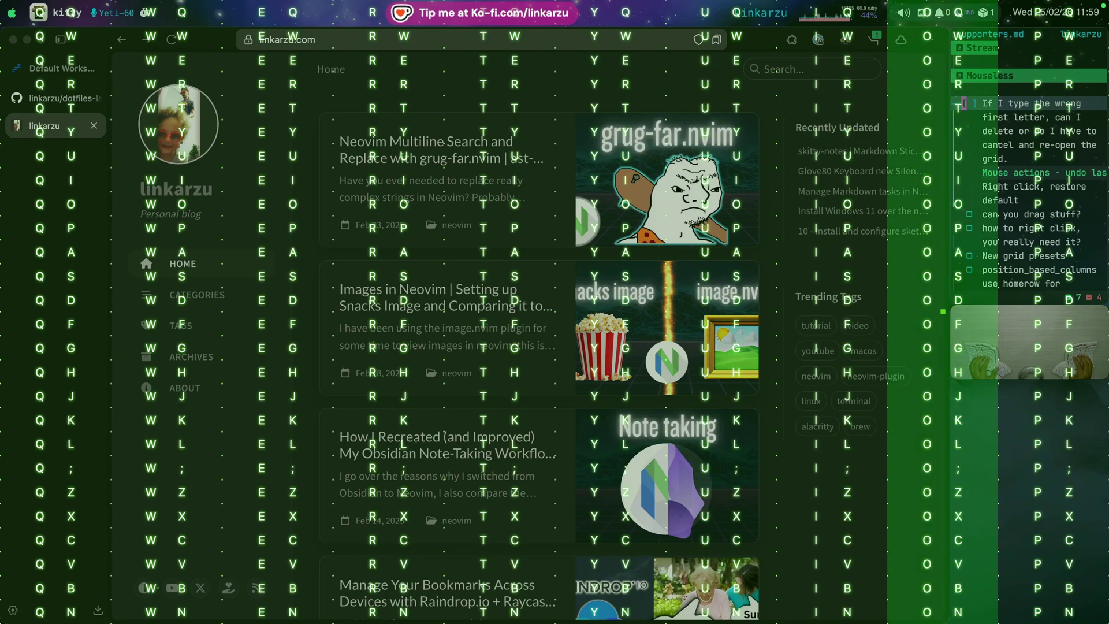
key(BackSpace)
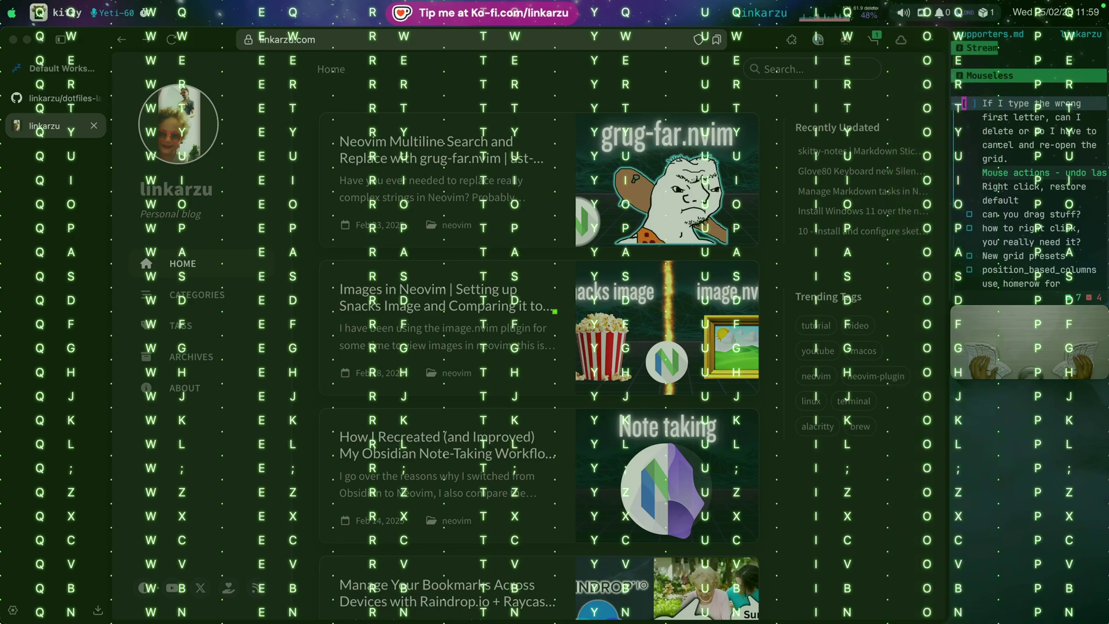
key(r)
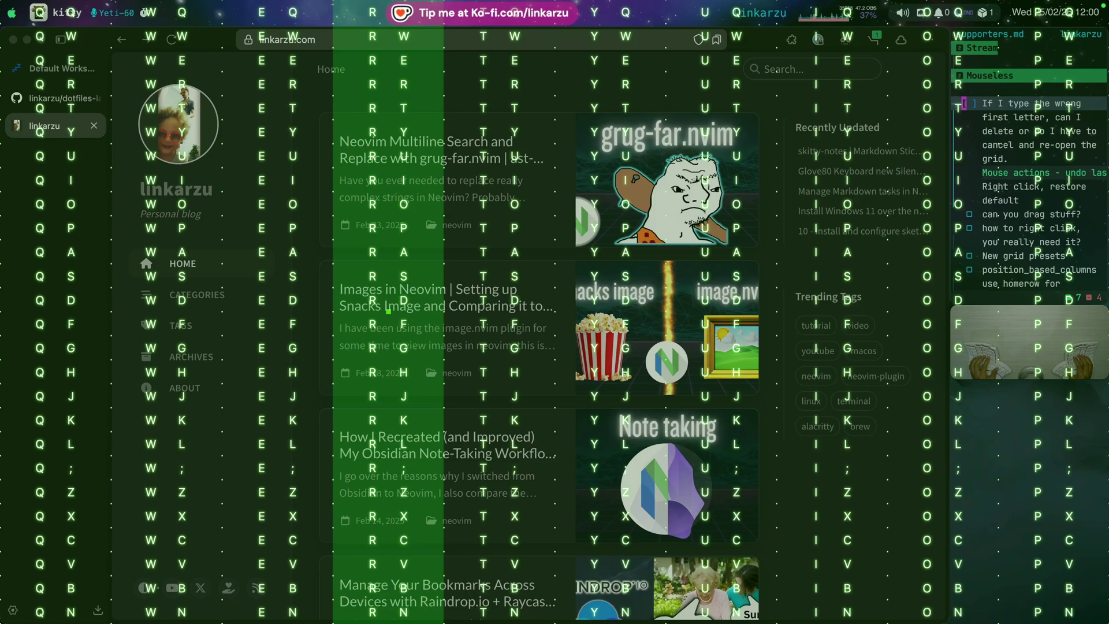
key(s)
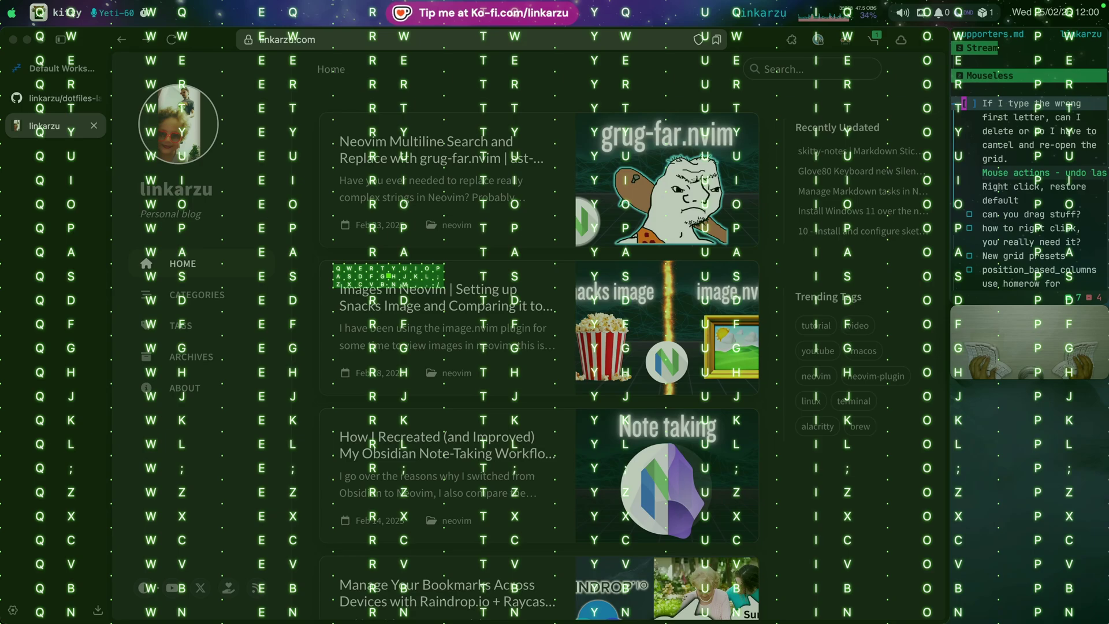
Change the grid selection to cell RY and open the "Neovim Multiline Search and Replace" post in a new tab
key(r)
key(y)
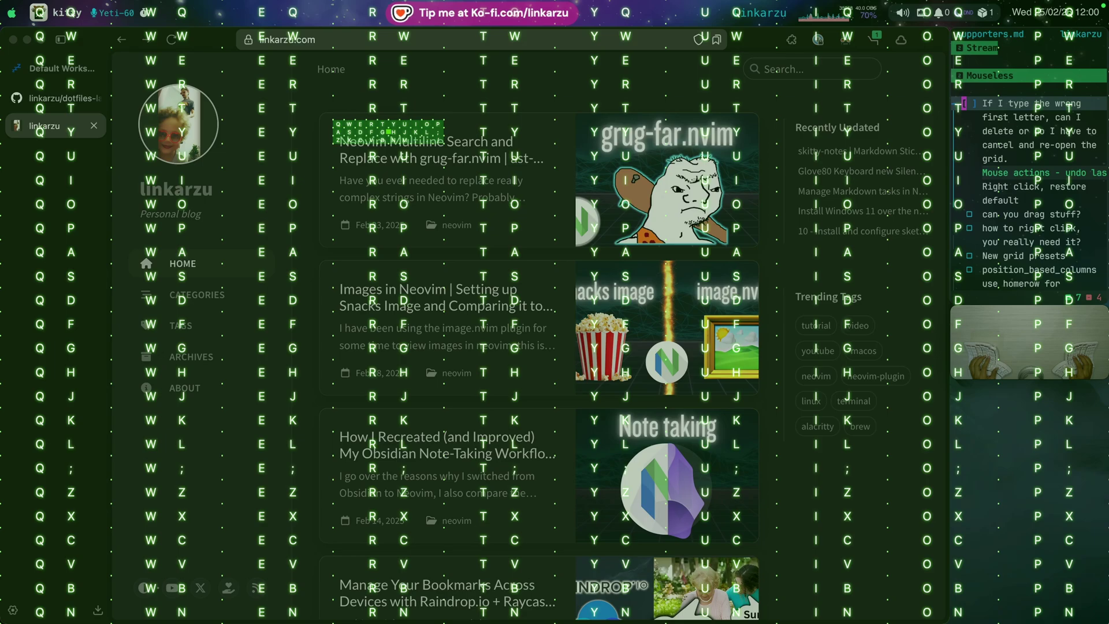
middle_click(388, 134)
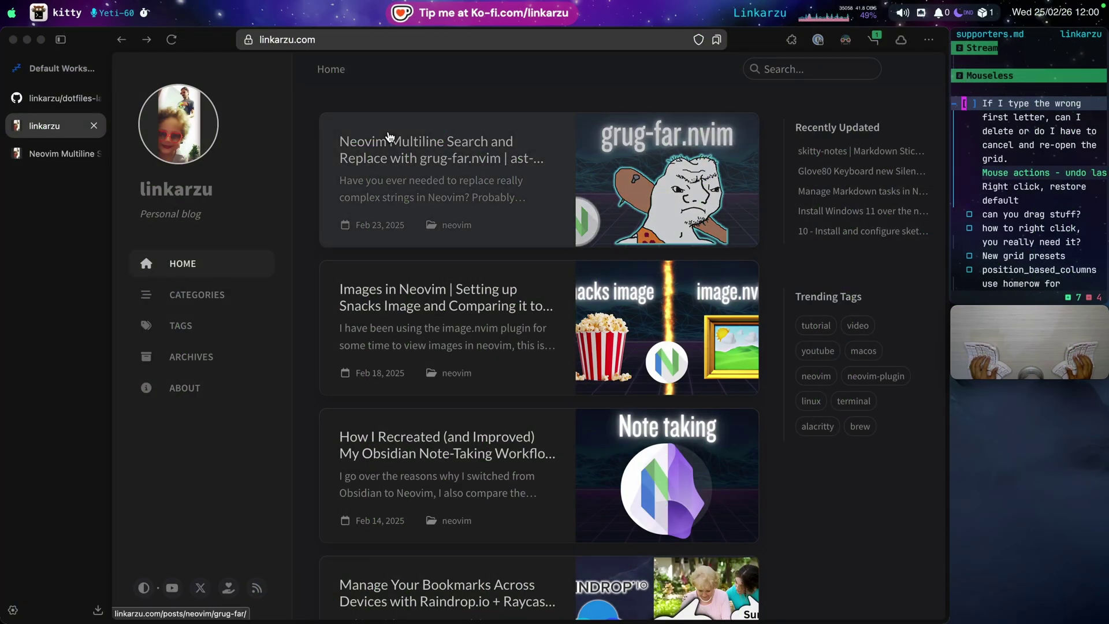
Read the full "Mouse actions - undo last key" line under the wrong-first-letter task in the notes
key(j)
key(j)
key(j)
key(j)
key(j)
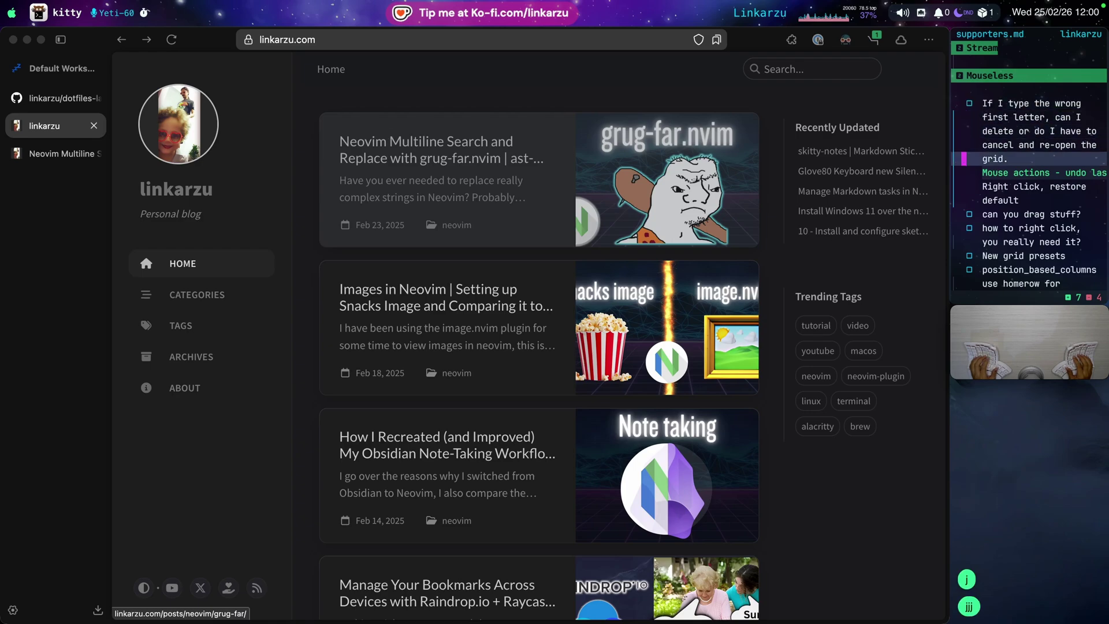
key(l)
key(l)
key(l)
key(l)
key(l)
key(l)
key(l)
key(l)
key(l)
key(l)
key(l)
key(l)
key(l)
key(l)
key(l)
key(l)
key(l)
key(l)
key(l)
key(l)
key(l)
key(l)
key(l)
key(l)
key(l)
key(l)
key(l)
key(l)
key(l)
key(l)
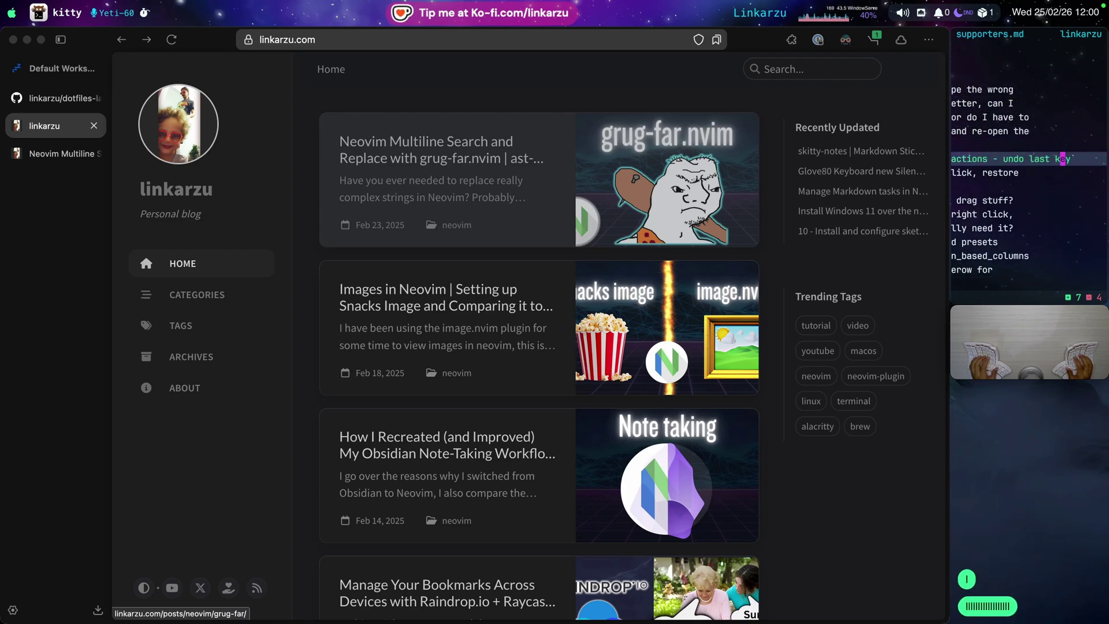
key(h)
key(h)
key(h)
key(h)
key(h)
key(h)
key(h)
key(h)
key(h)
key(h)
key(h)
key(h)
key(h)
key(h)
key(h)
key(h)
key(h)
key(h)
key(h)
key(h)
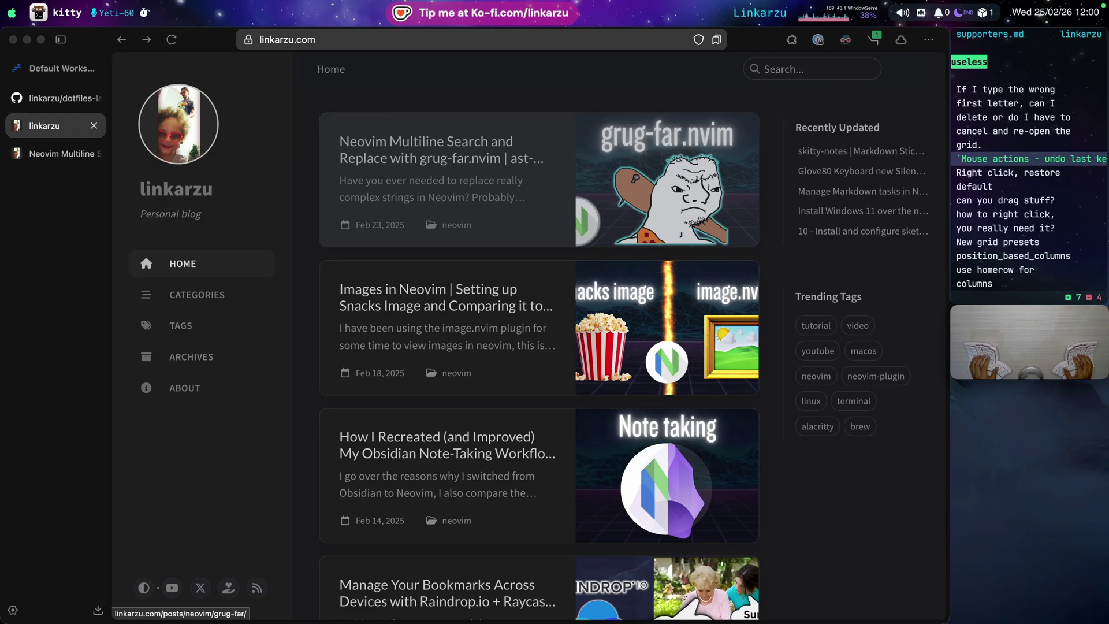
Open the Mouseless configuration, point out the "undo last key" mouse action with grid cell TA, and dismiss the overlay
key(super+shift+space)
key(super+comma)
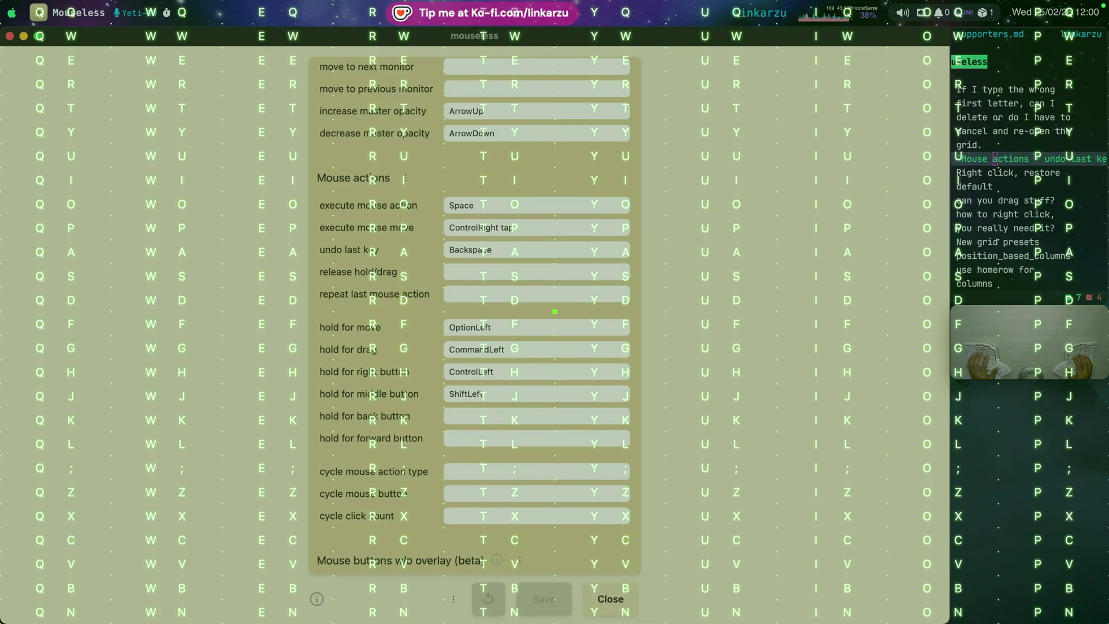
key(Escape)
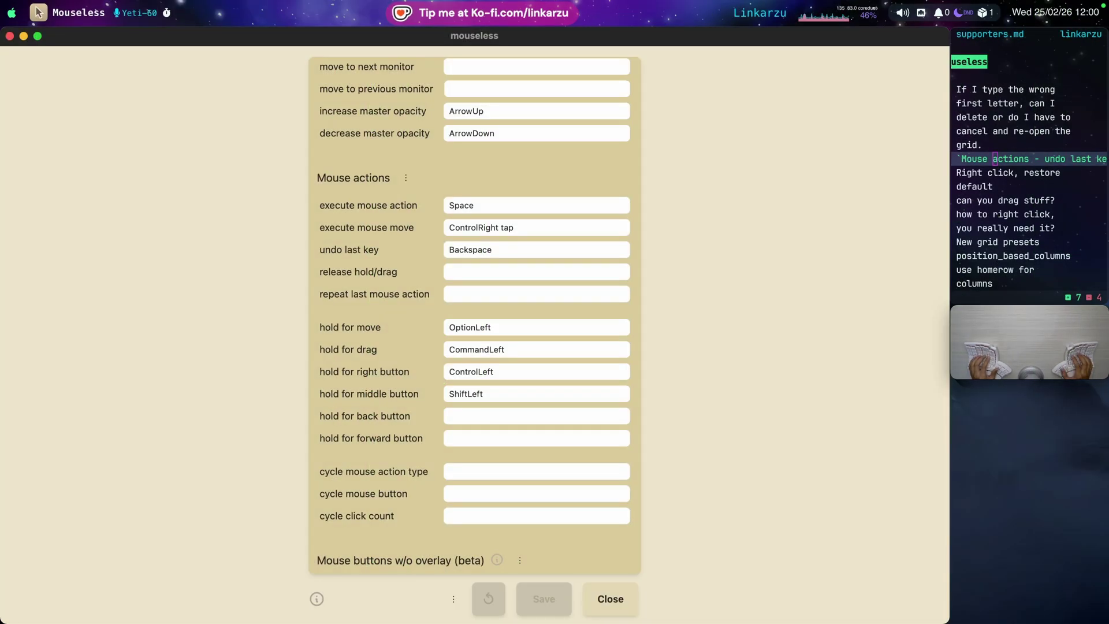
key(ctrl+space)
key(t)
key(a)
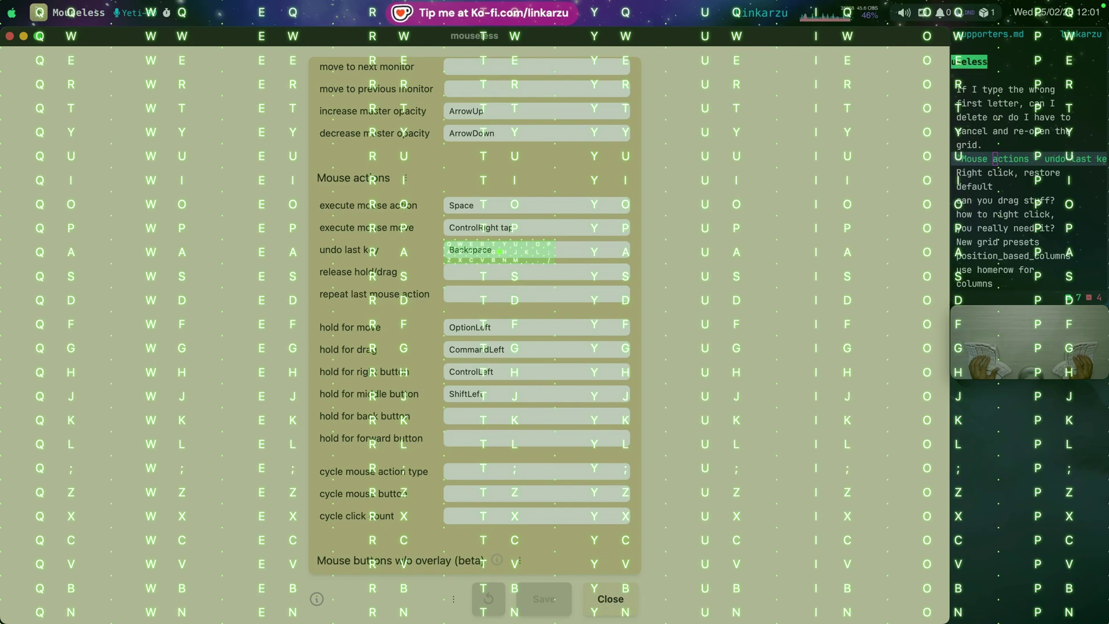
key(shift)
key(Escape)
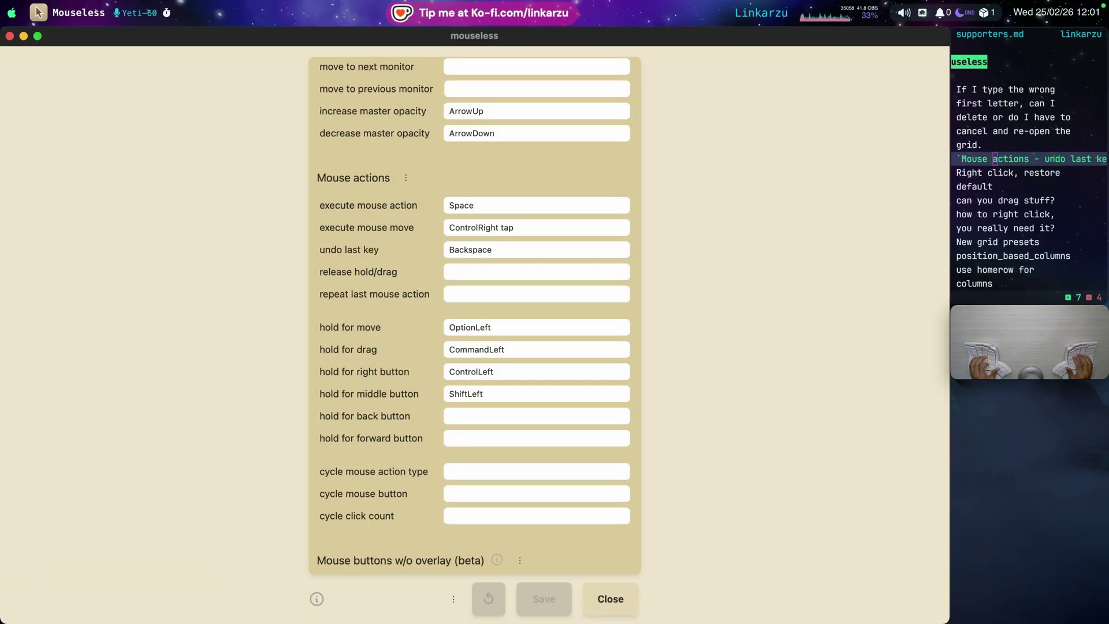
Switch to the kitty notes and go to the "Right click, restore default" line of the wrong-first-letter task
key(super+Tab)
key(g)
key(h)
key(k)
key(j)
key(k)
key(k)
key(k)
key(k)
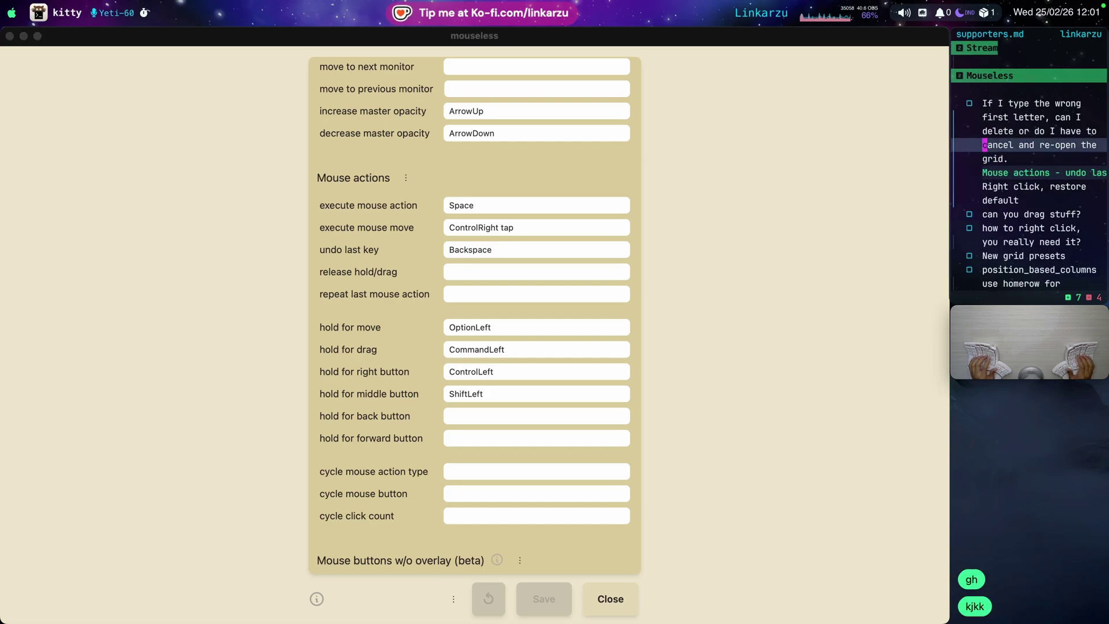
key(j)
key(j)
key(j)
key(j)
key(j)
key(j)
key(k)
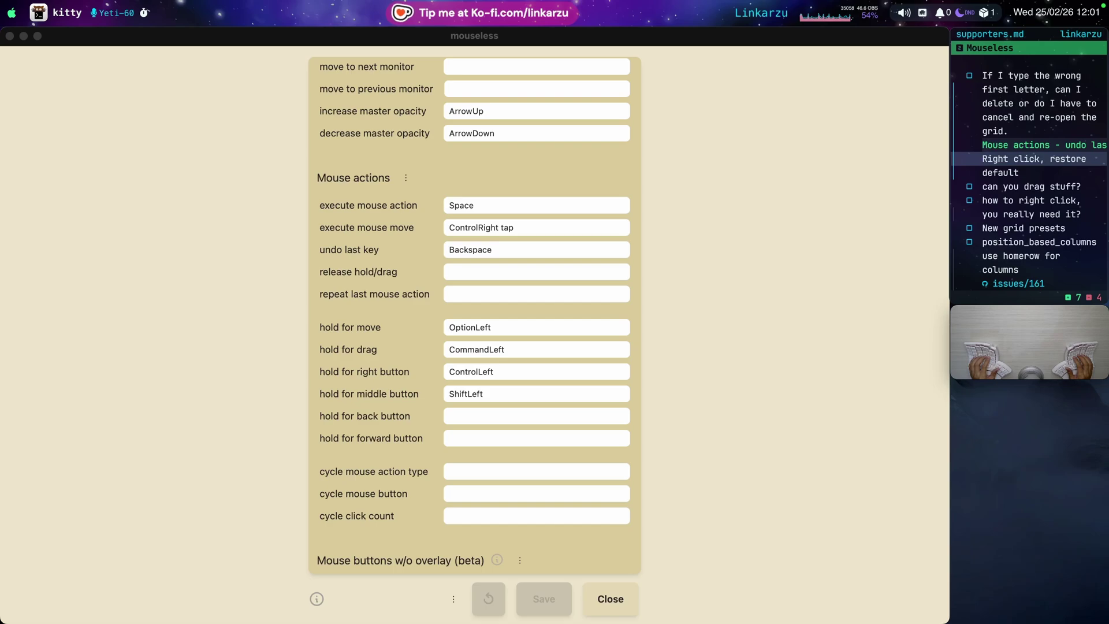
Switch to the Mouseless configuration and restore the default Escape key for the "release hold/drag" mouse action
key(super+Tab)
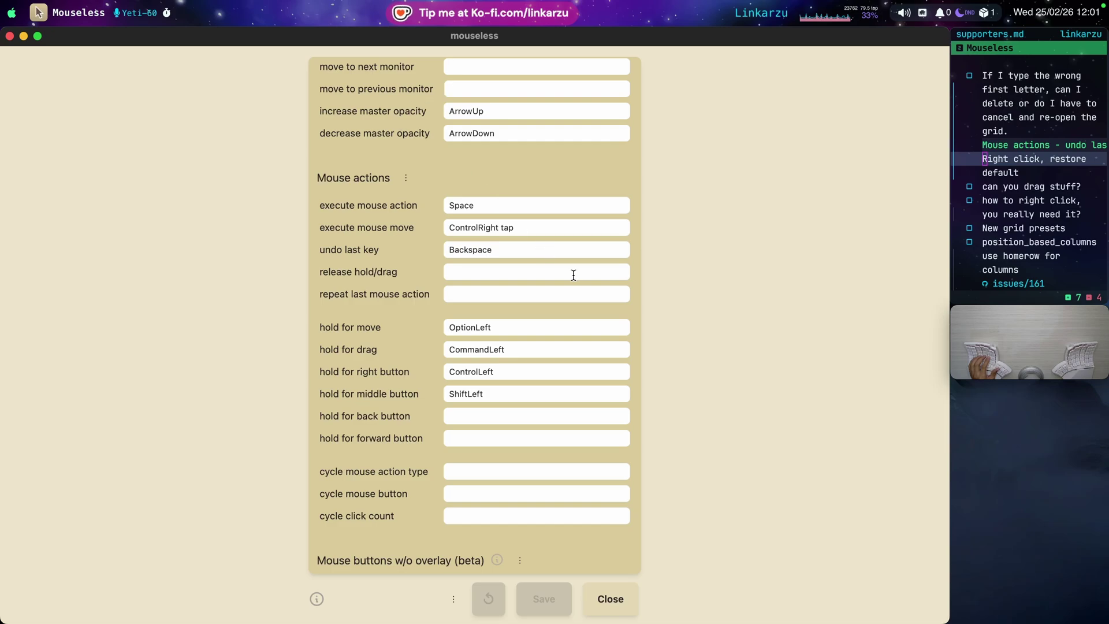
right_click(537, 270)
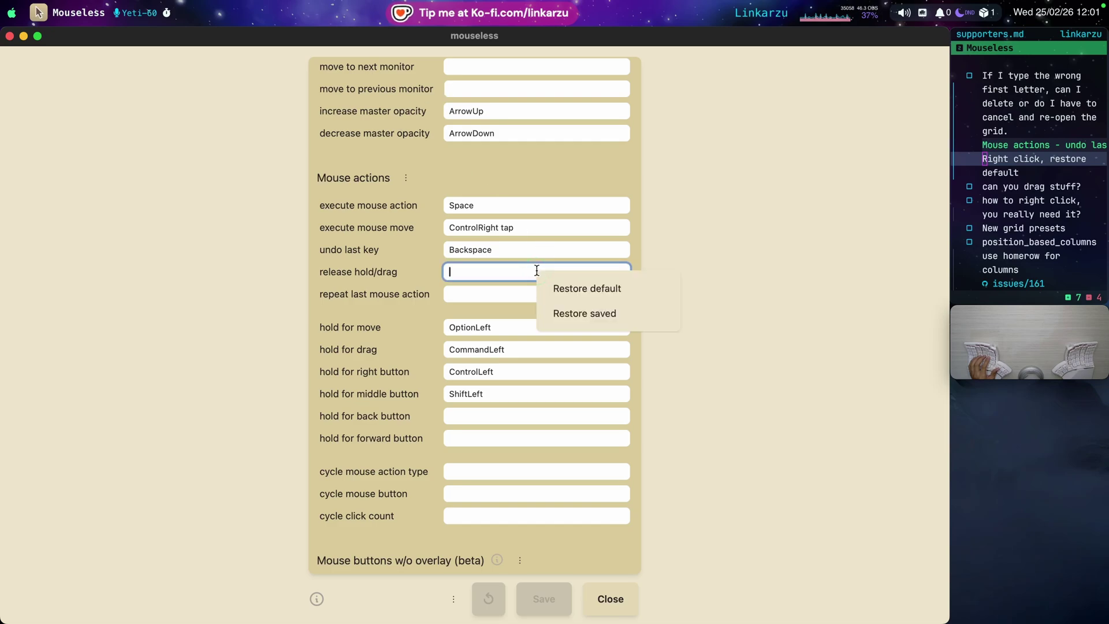
click(612, 287)
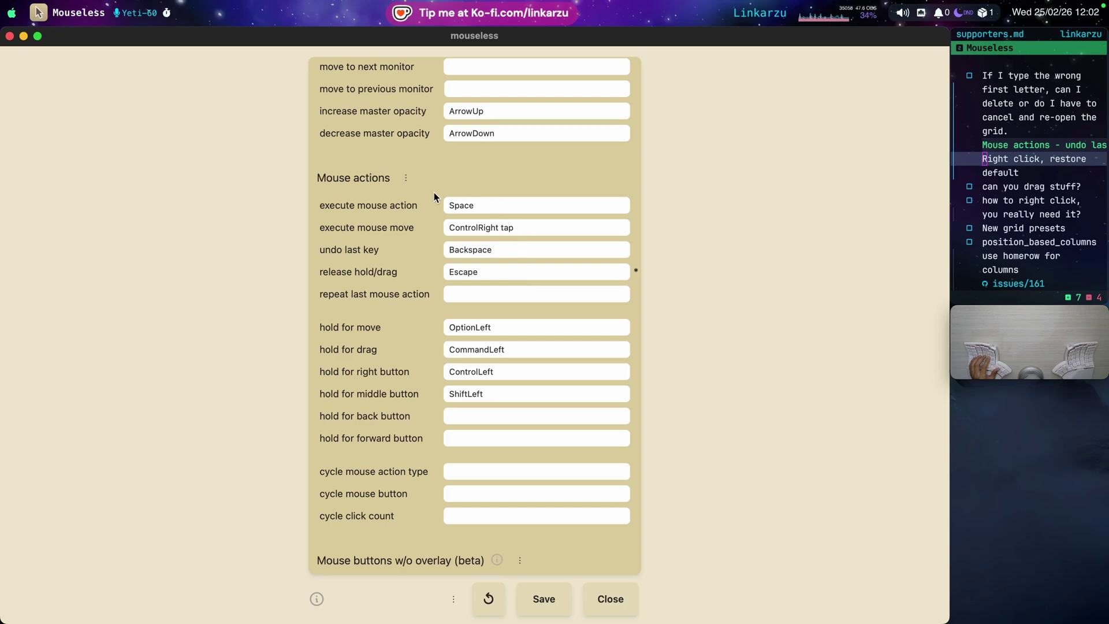
View the restore and preset options of the Mouse actions section and of the Grid Options section
click(406, 178)
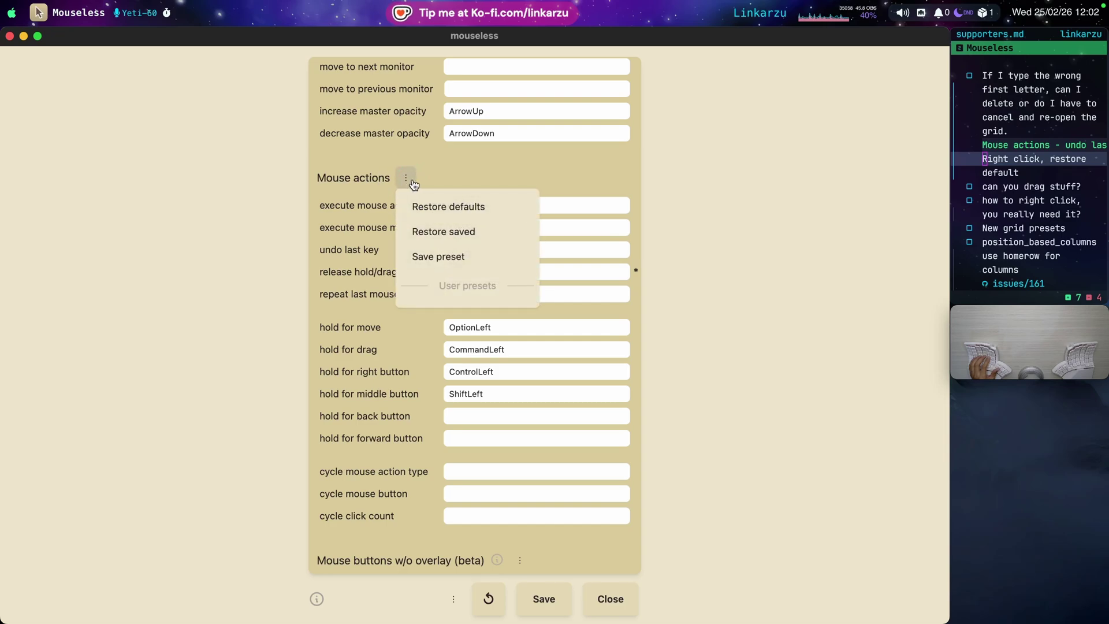
click(321, 222)
scroll(332, 274, up, 20)
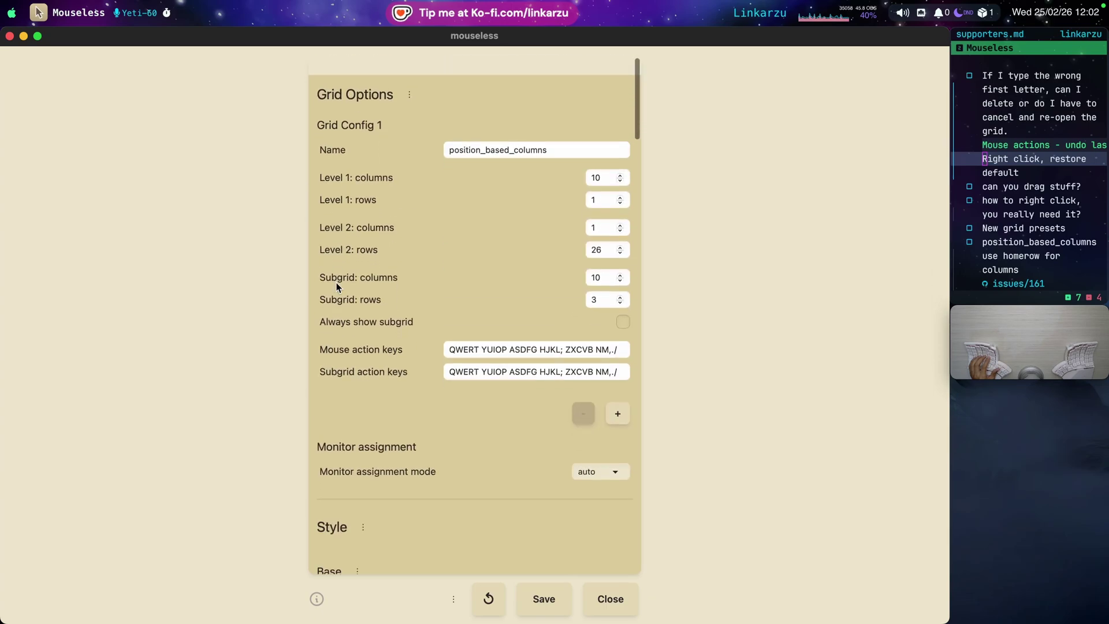
click(409, 76)
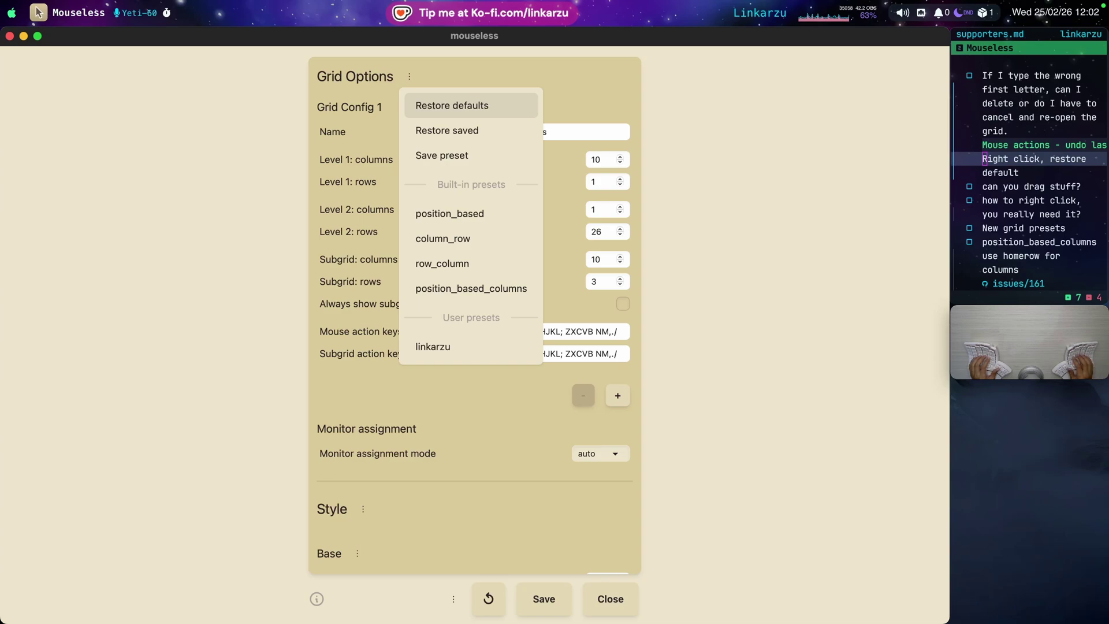
Switch to the kitty notes and complete the "If I type the wrong first letter" task
key(super+Tab)
key(k)
key(k)
key(k)
key(k)
key(k)
key(k)
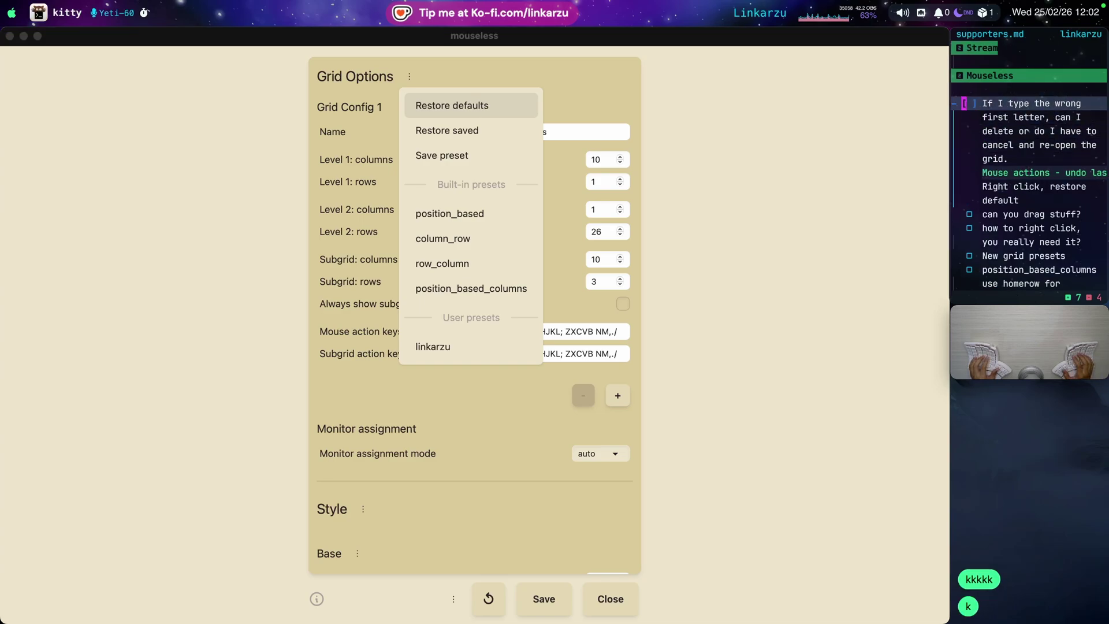
key(alt+x)
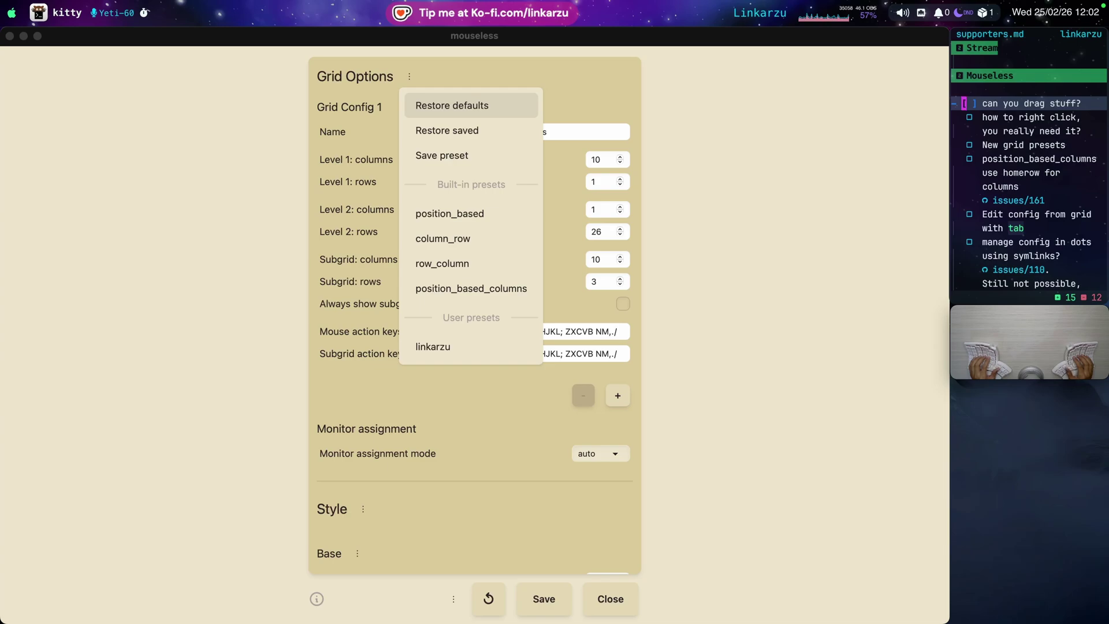
Switch to ForkLift and open the Mouseless configuration from the grid overlay
key(super+Tab)
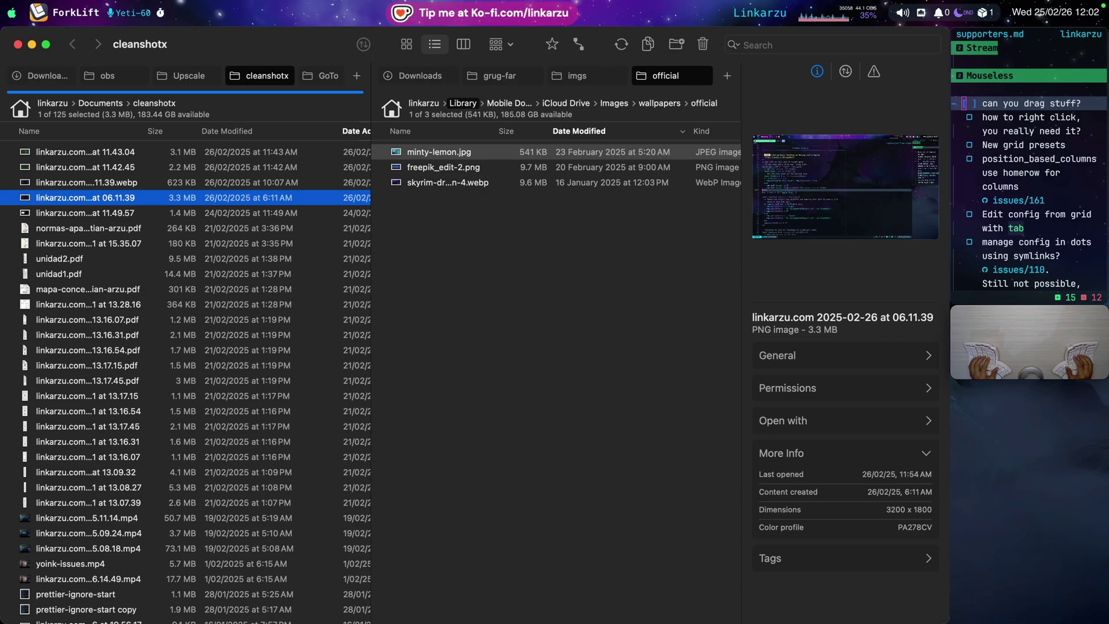
key(ctrl+alt+shift+super+m)
key(Tab)
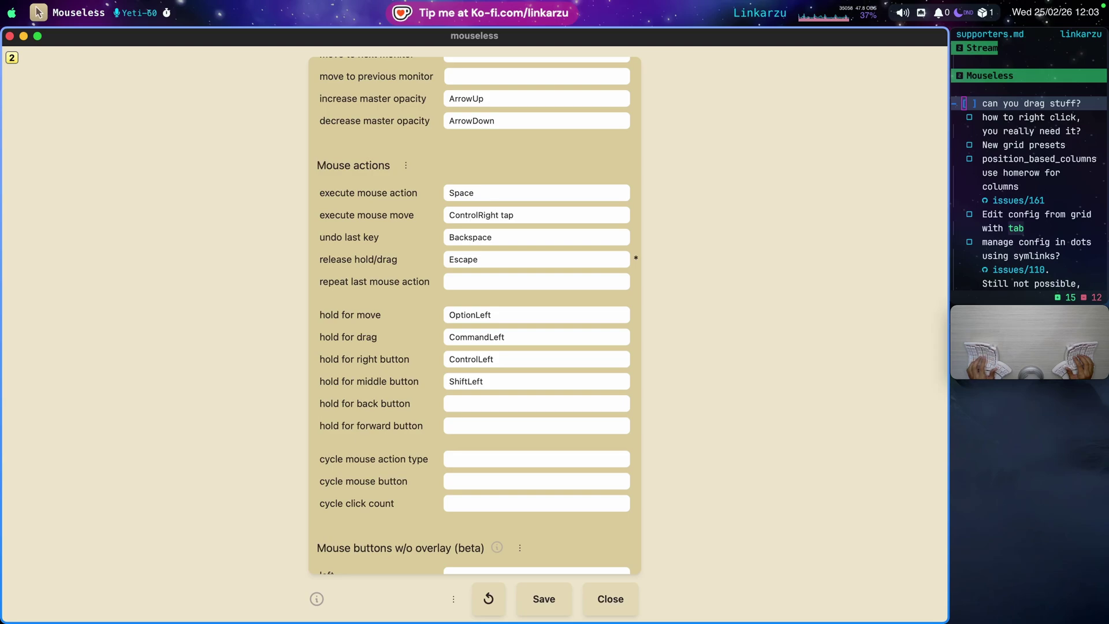
Switch to ForkLift and use the grid overlay to drag the 06.11.39 PNG from the cleanshotx folder into the official folder
key(super+Tab)
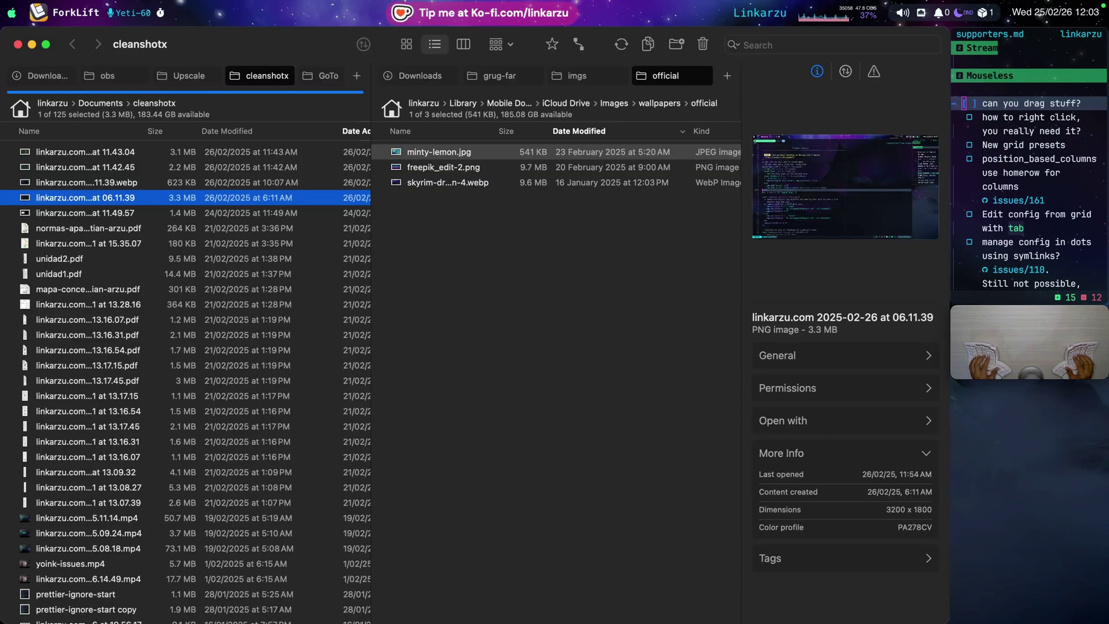
key(alt+Tab)
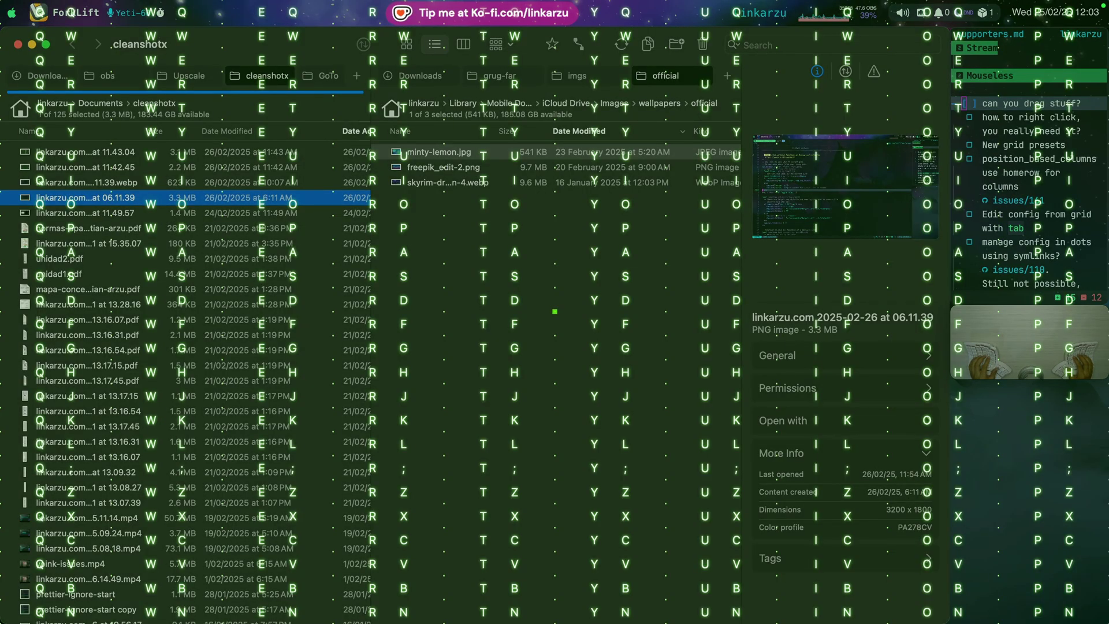
key(q)
key(o)
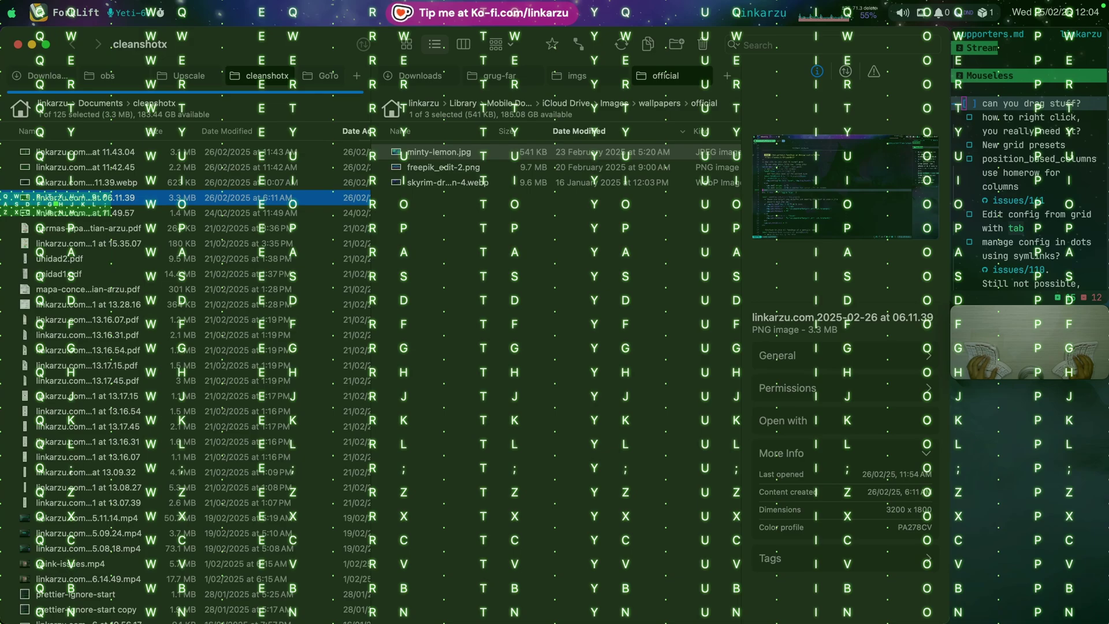
key(shift+space)
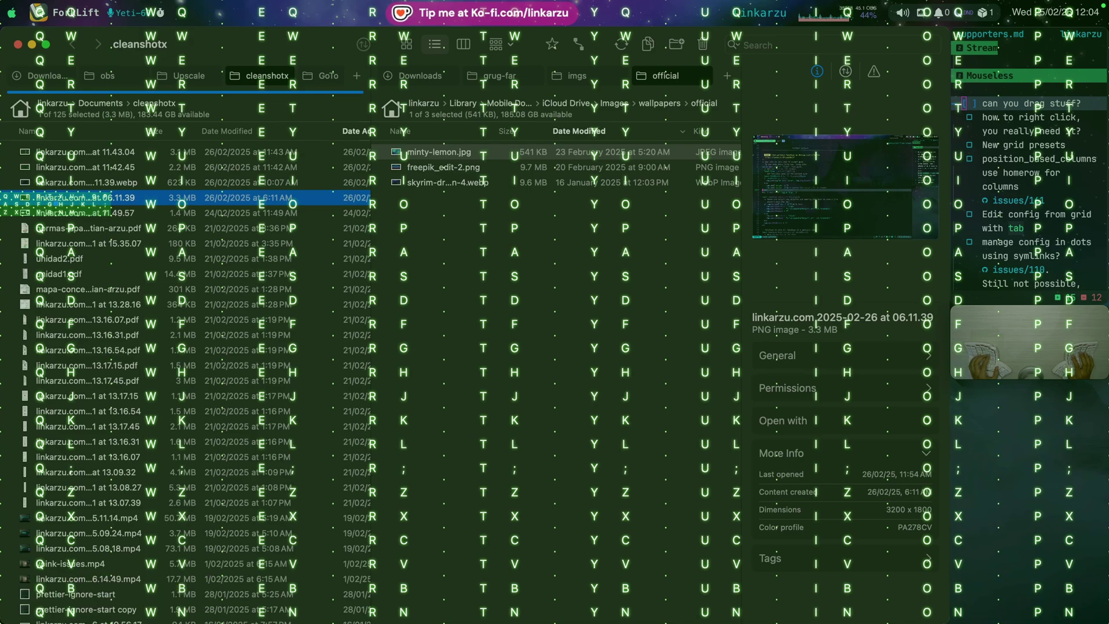
key(y)
key(shift+space)
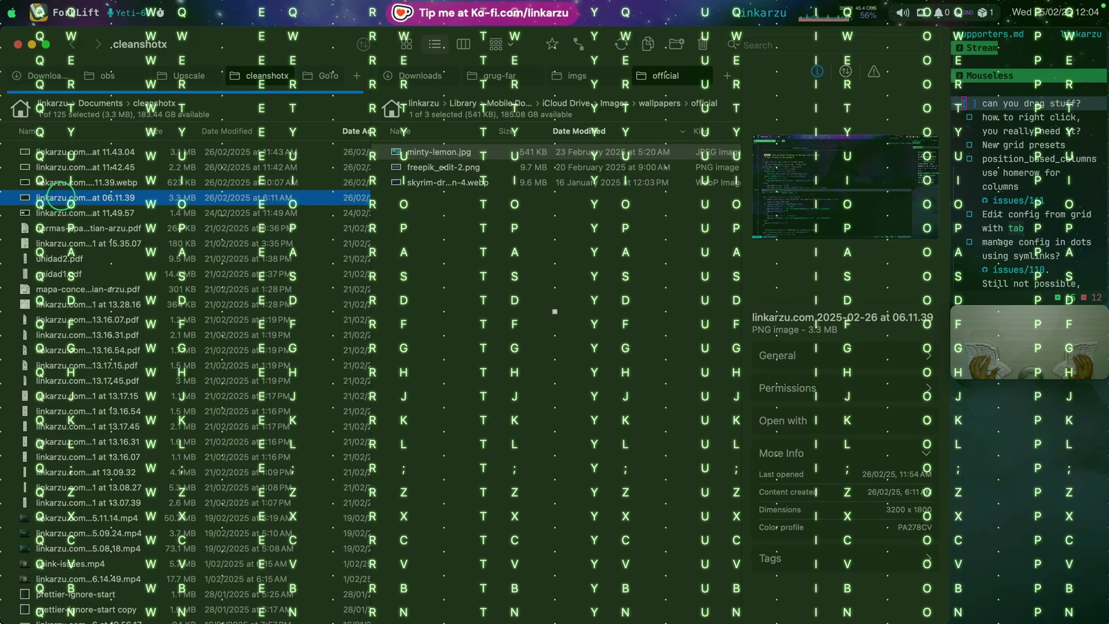
key(t)
key(o)
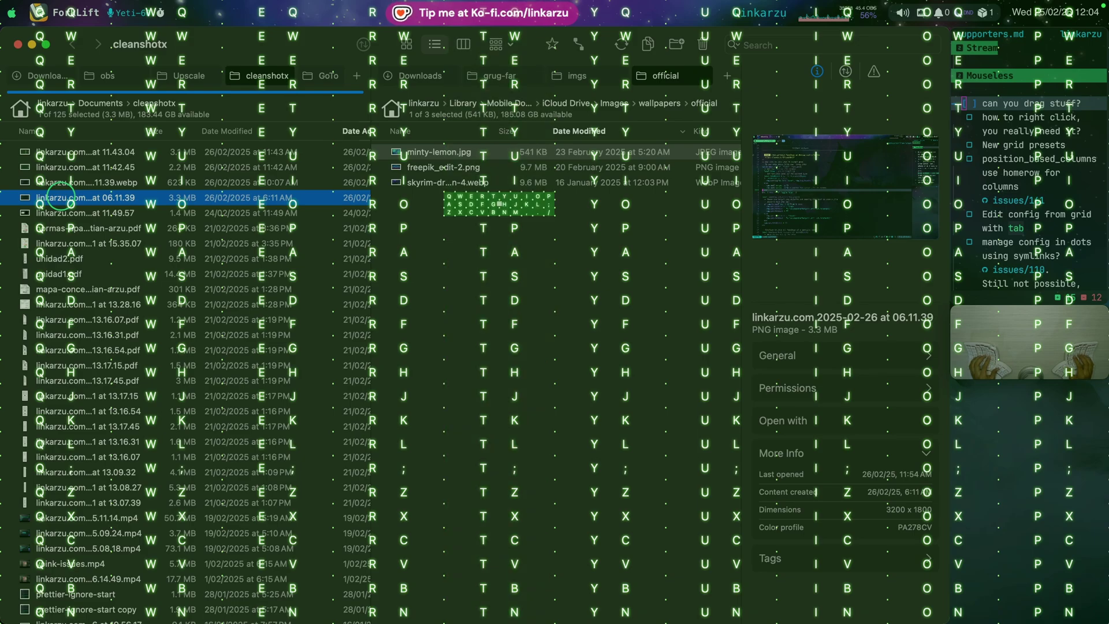
drag(60, 196, 499, 203)
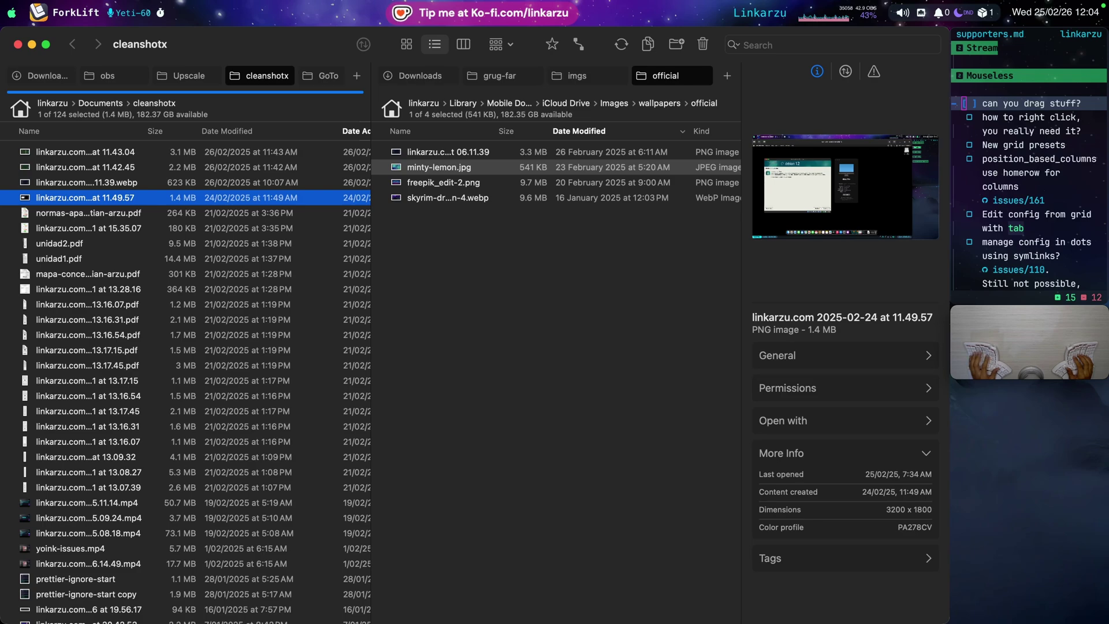
Select the 06.11.39 PNG in the official folder and use the grid overlay to drag it back into the cleanshotx folder
key(Tab)
key(Tab)
key(Up)
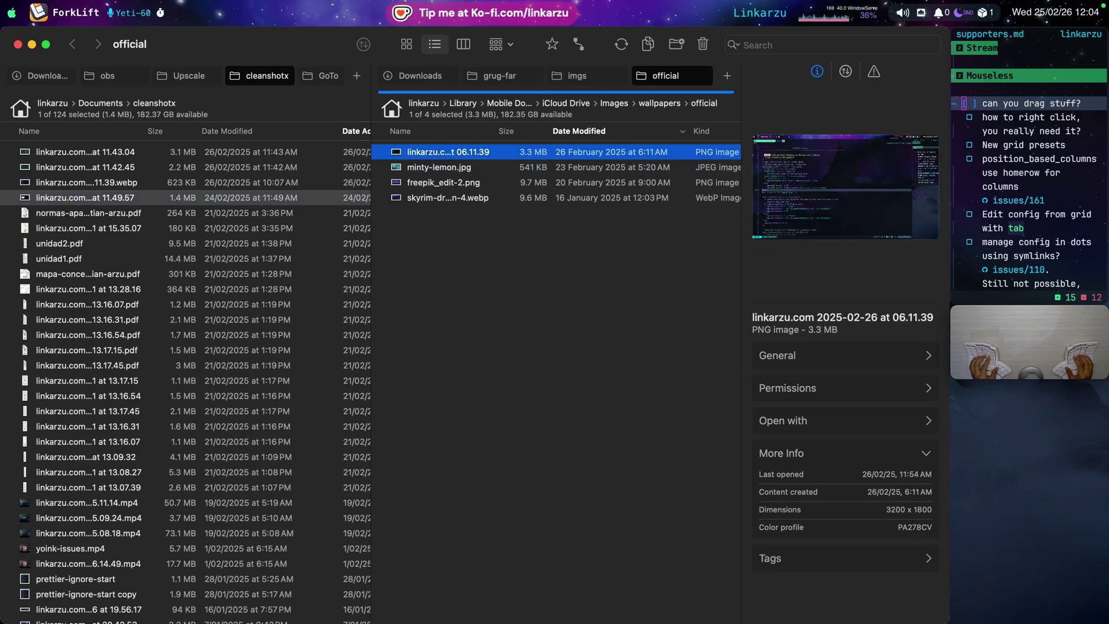
key(alt+Tab)
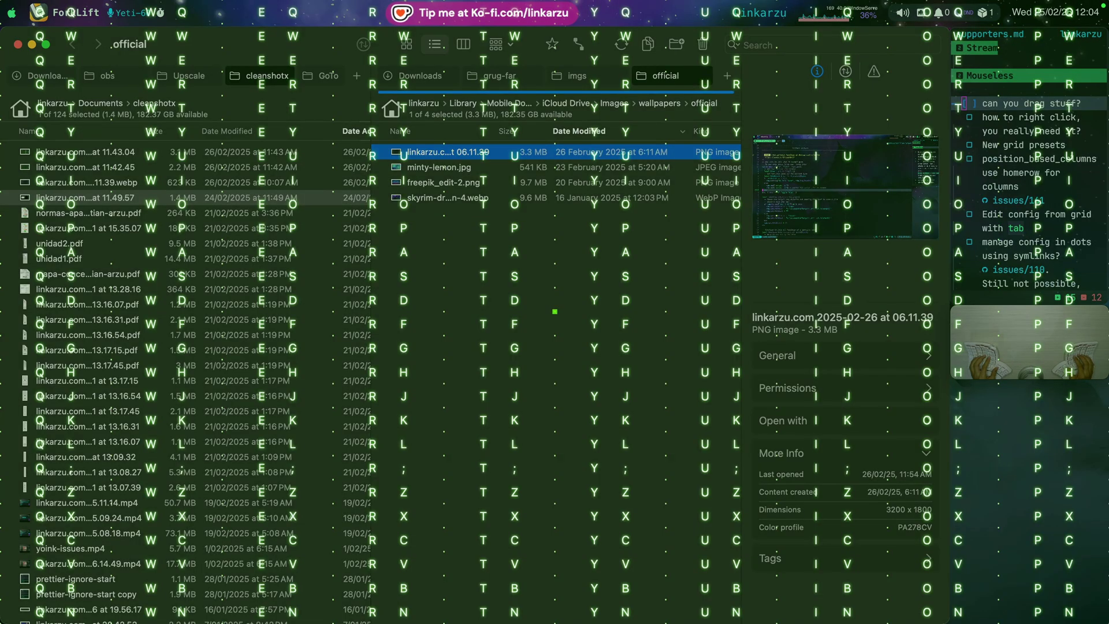
key(r)
key(u)
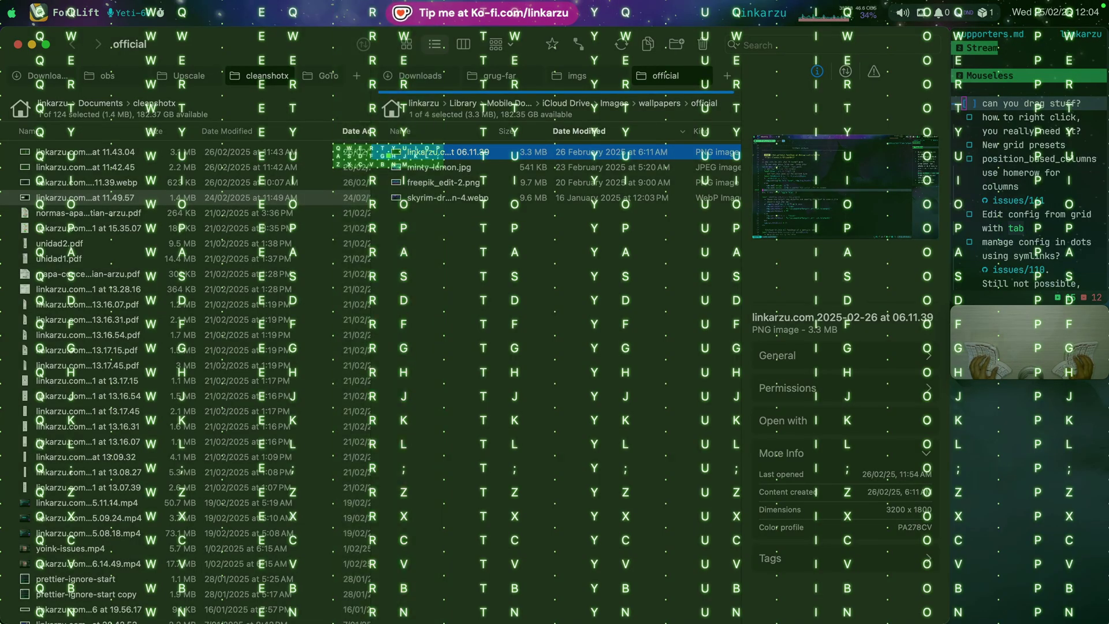
key(shift)
key(space)
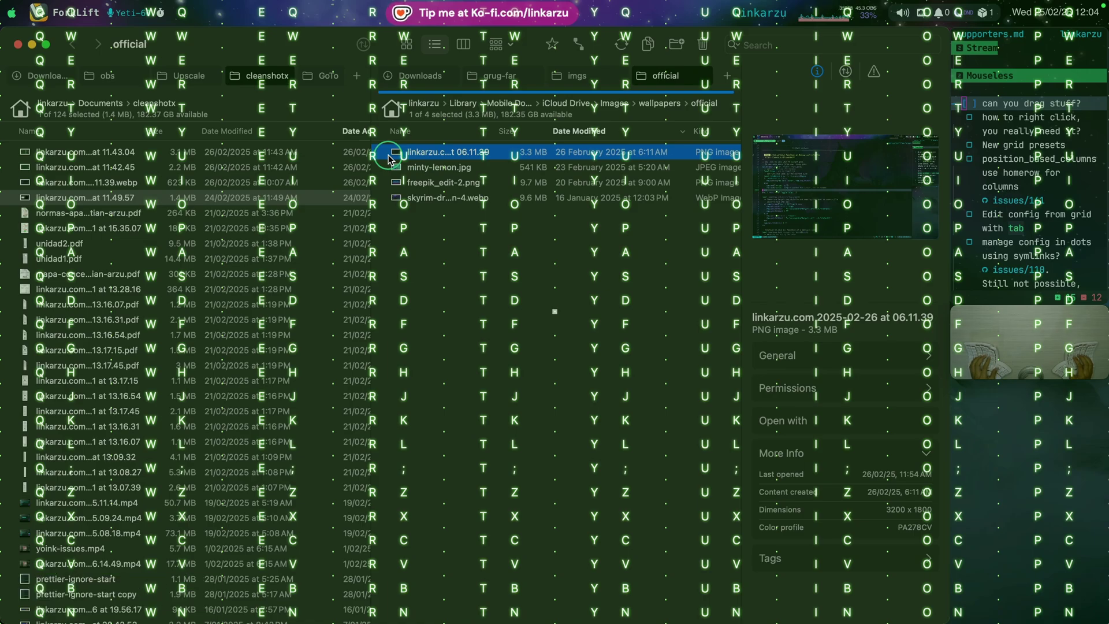
key(q)
key(u)
key(space)
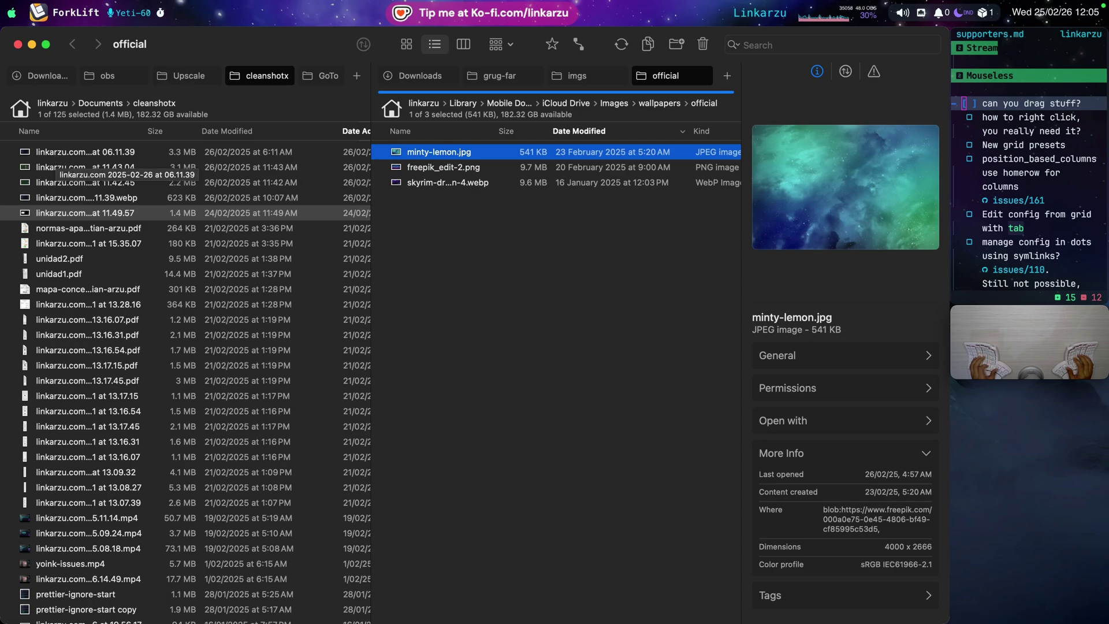
Complete the "can you drag stuff?" task in the kitty notes and open the Mouseless configuration from the grid overlay
key(super+Tab)
key(alt+x)
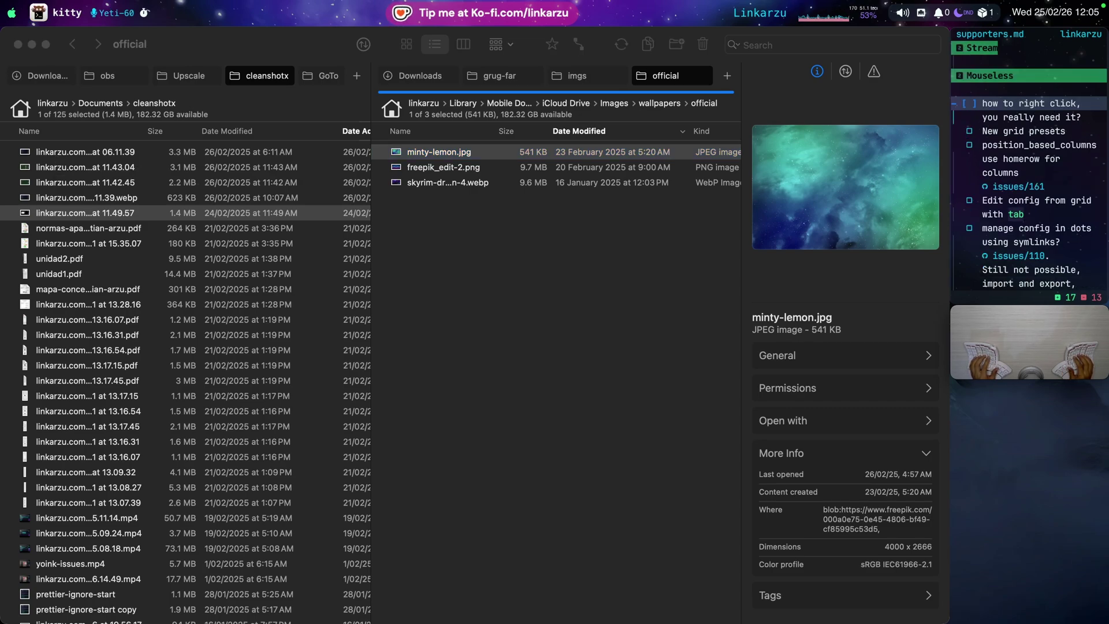
key(super+shift+space)
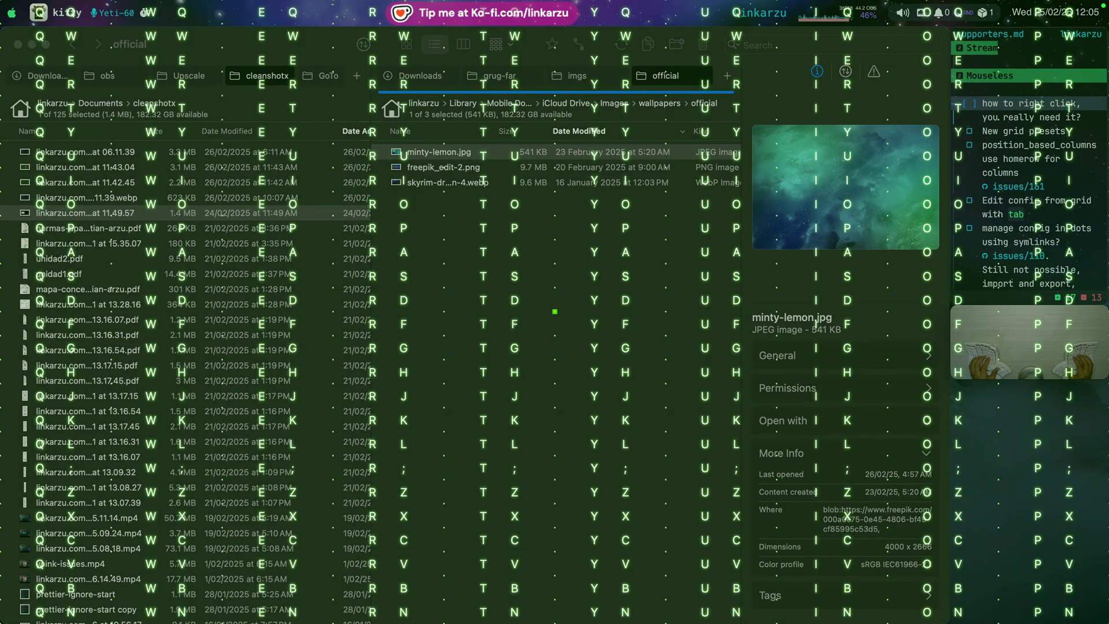
key(Tab)
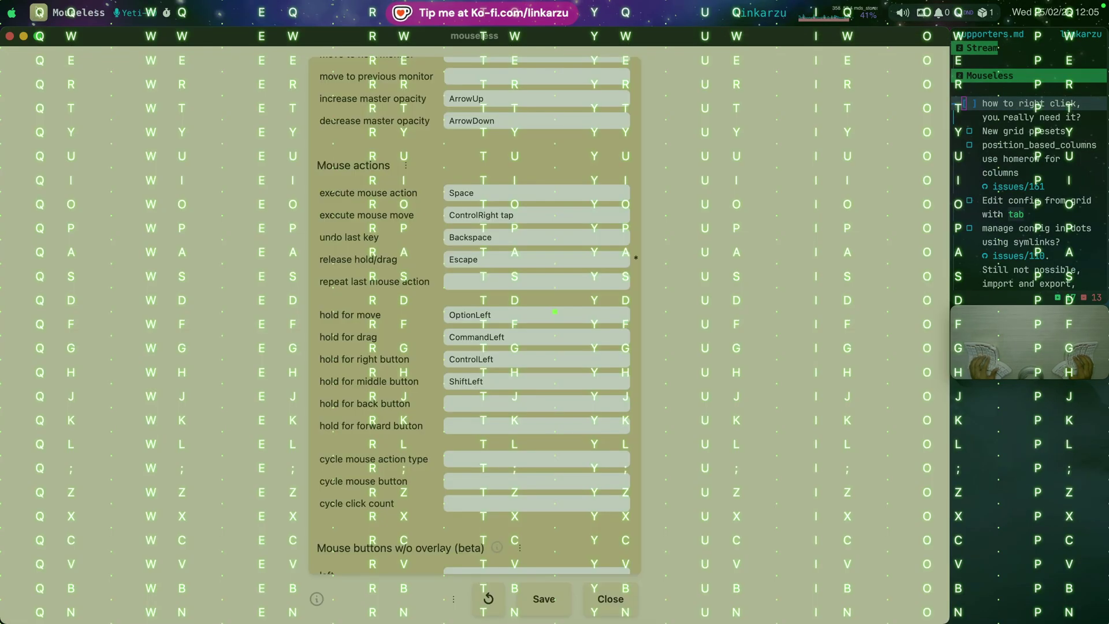
key(shift)
key(Escape)
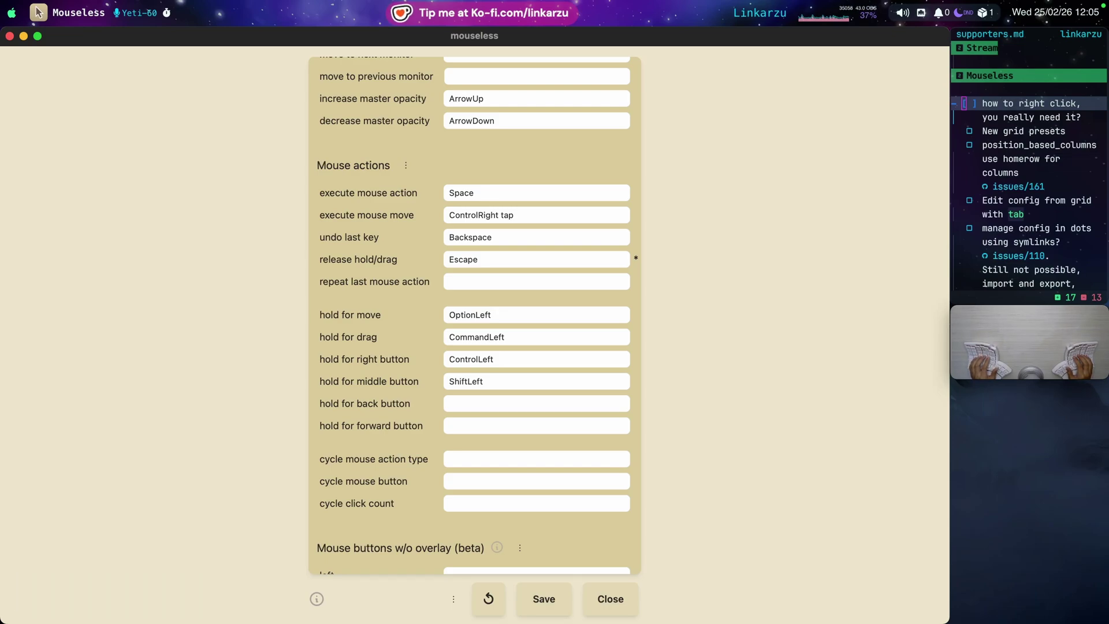
Switch to ForkLift, use the grid overlay to view the context menu of minty-lemon.jpg, and dismiss it
key(super+Tab)
key(super+Tab)
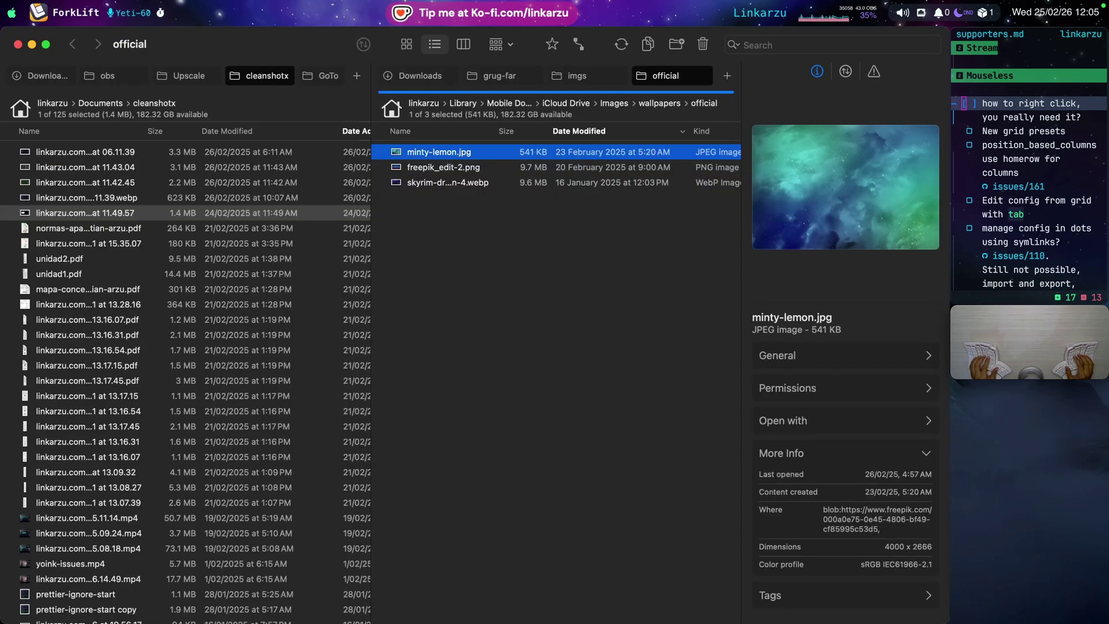
key(super+shift+space)
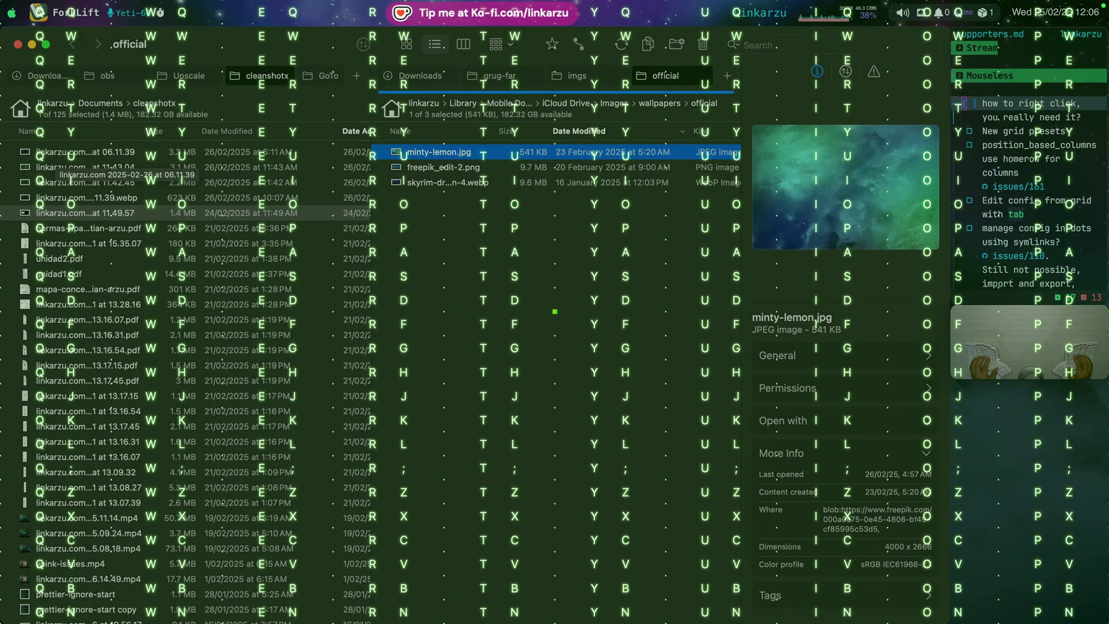
key(r)
key(u)
right_click(390, 155)
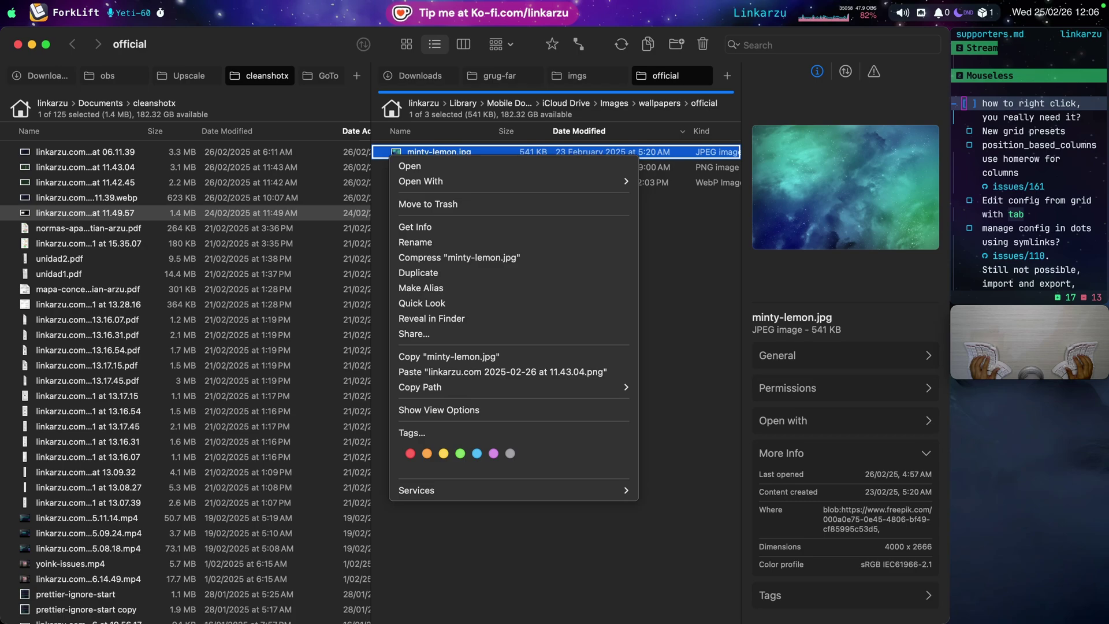
key(Escape)
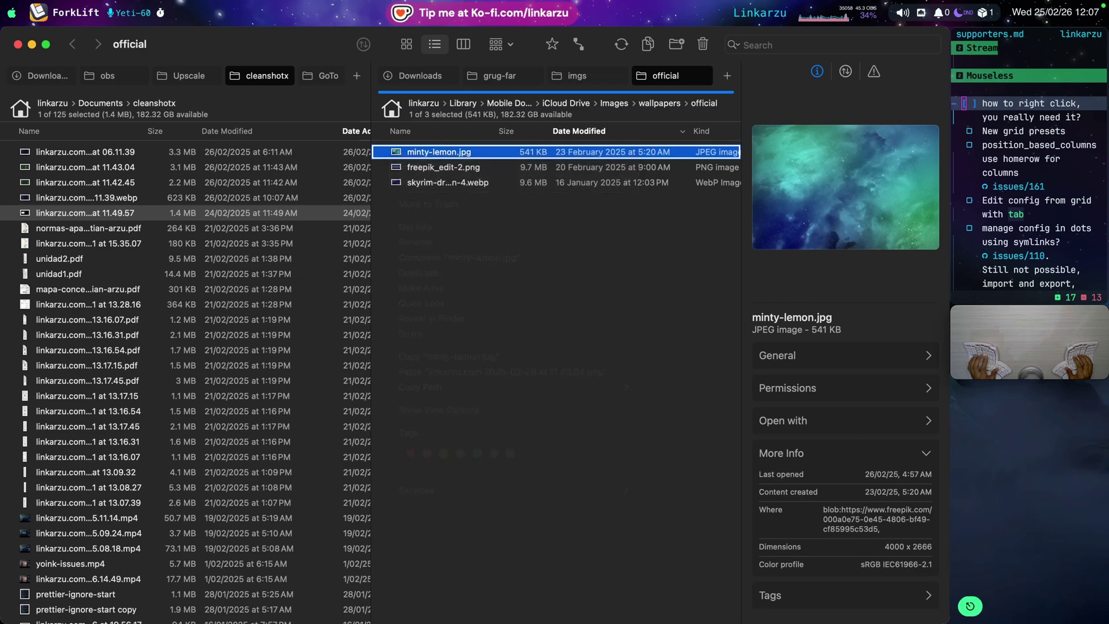
Switch to the kitty notes and complete the "how to right click, you really need it?" task
key(super+Tab)
key(k)
key(j)
key(k)
key(j)
key(j)
key(k)
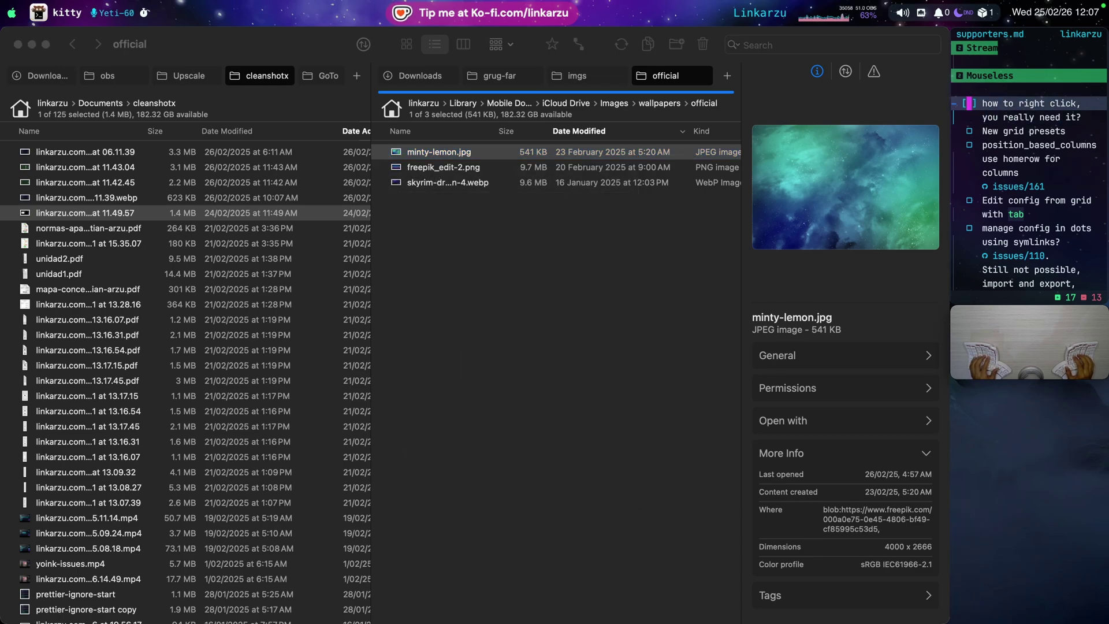
key(alt+x)
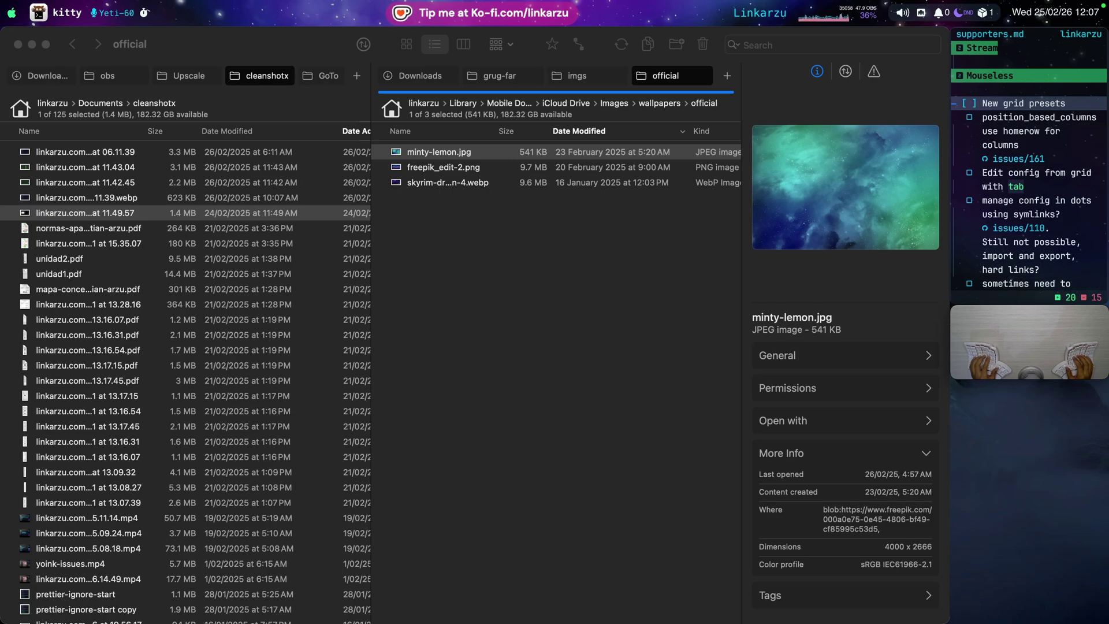
Open the Mouseless configuration from the grid overlay and go to its Grid Options section
key(alt+Tab)
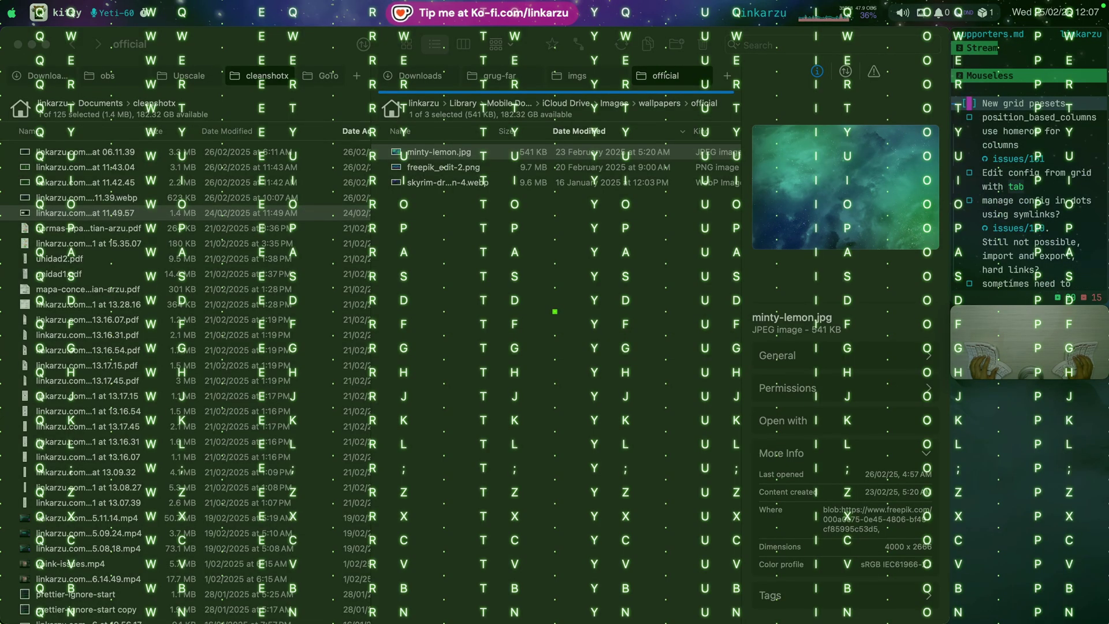
key(Tab)
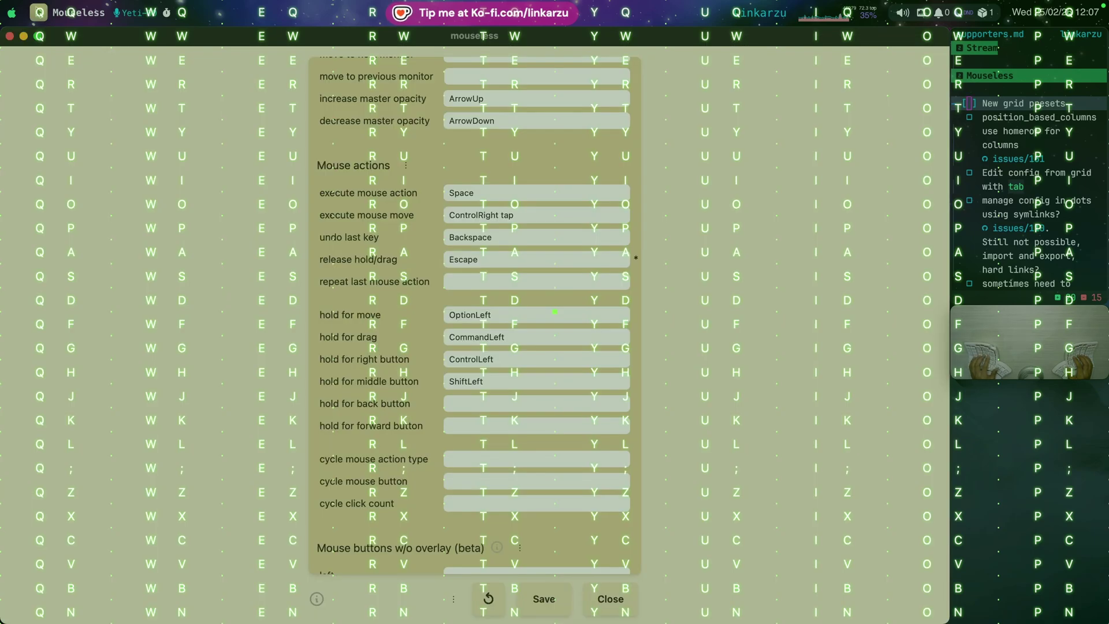
key(shift)
key(Escape)
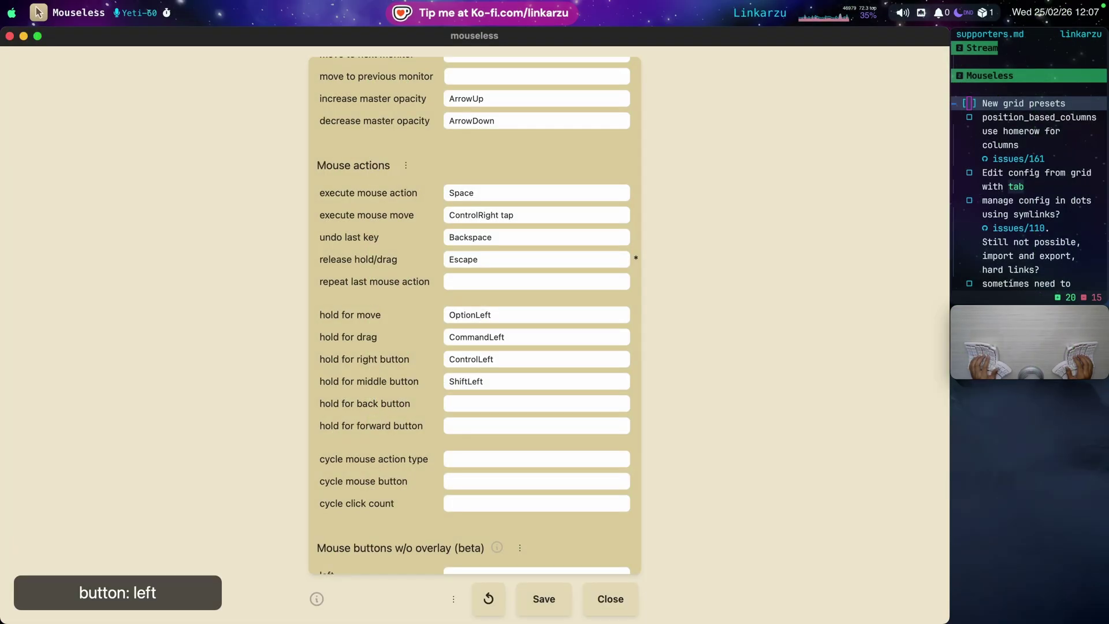
key(ctrl+alt+shift+super+6)
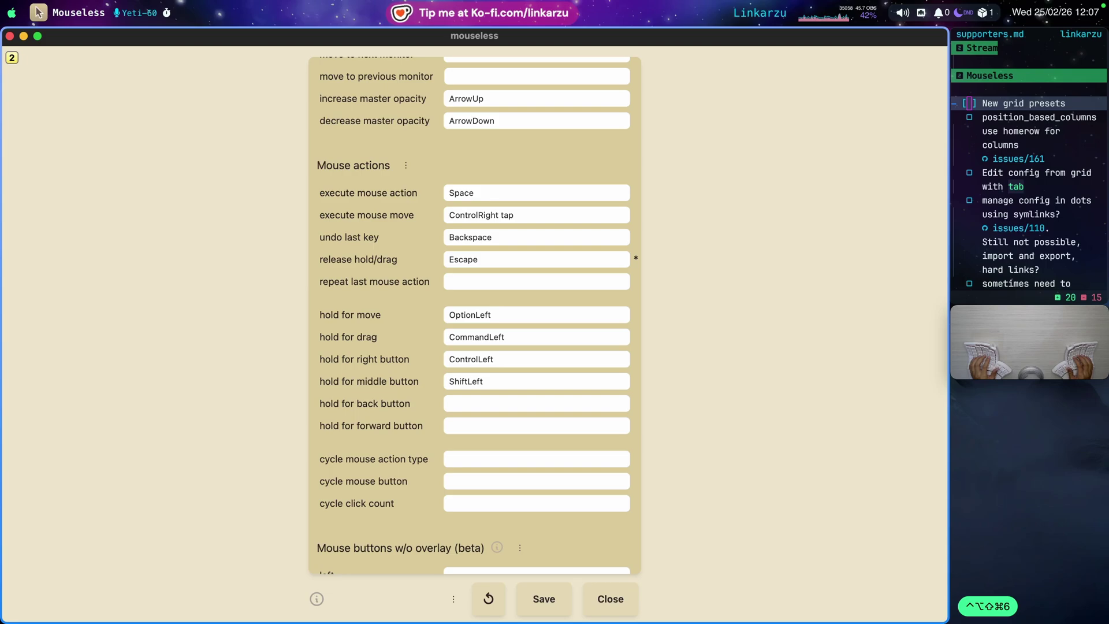
scroll(474, 314, up, 15)
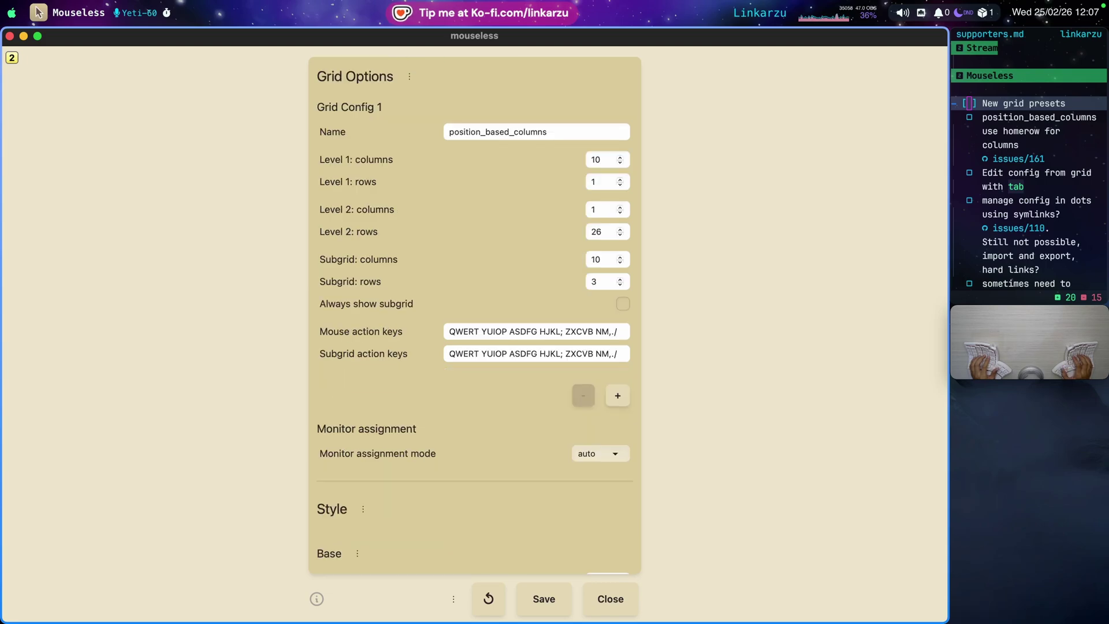
View the built-in and user presets available for Grid Options, and show the current grid overlay over the configuration
key(alt+space)
key(r)
key(r)
key(u)
key(space)
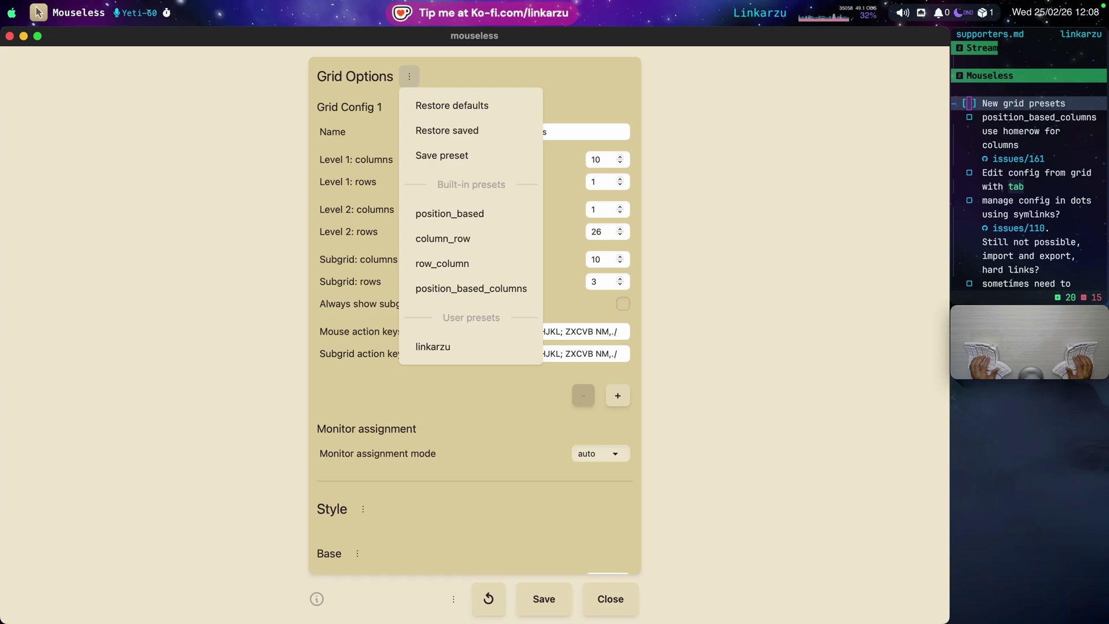
key(Escape)
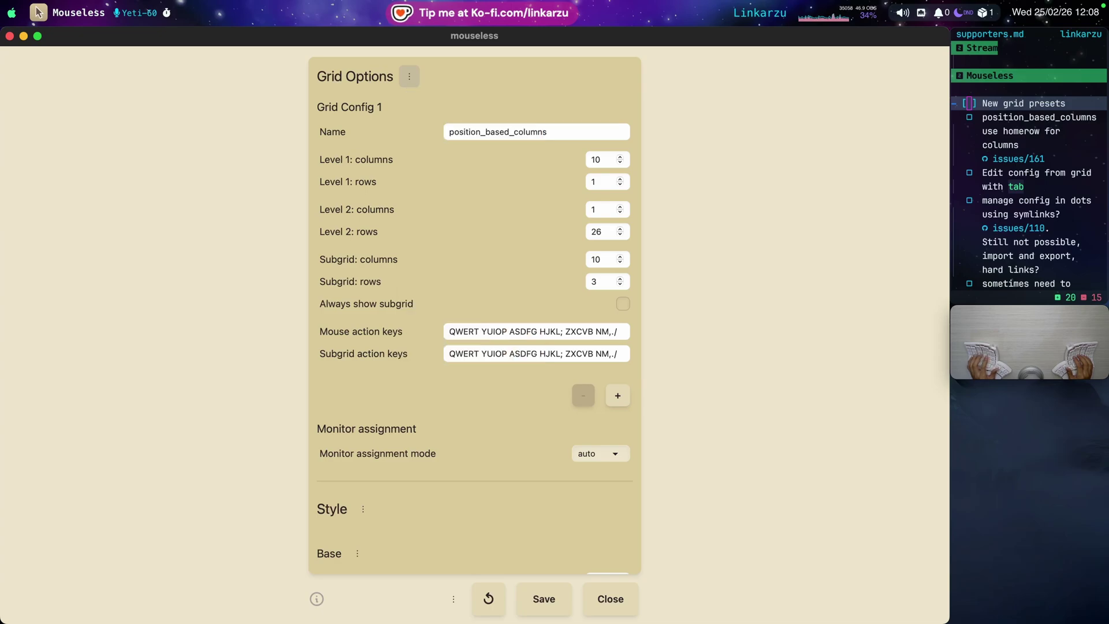
key(alt+space)
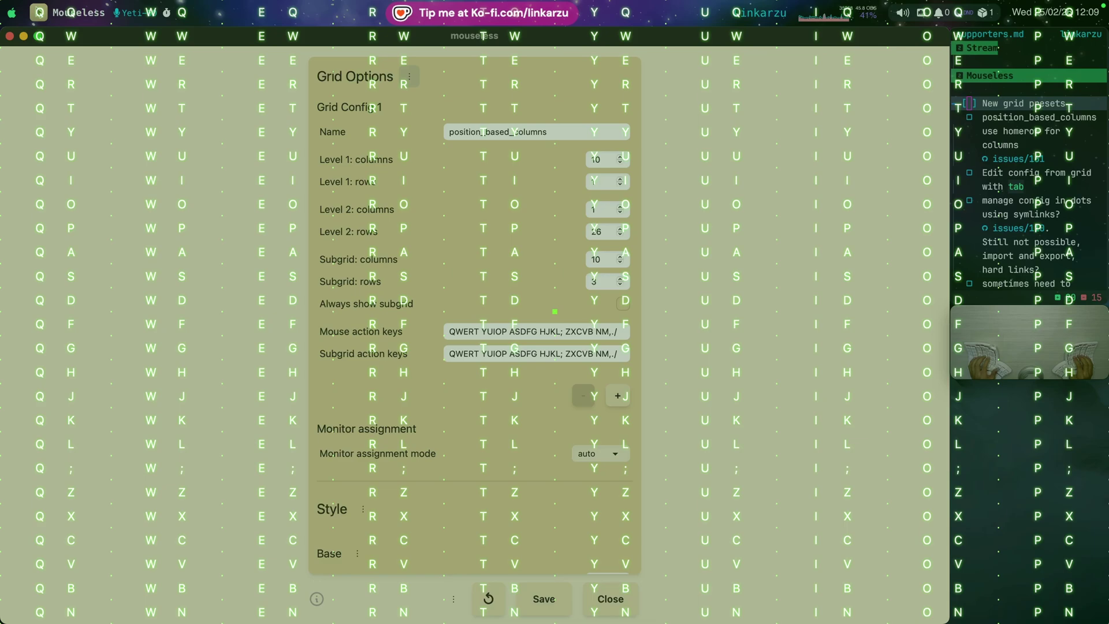
key(space)
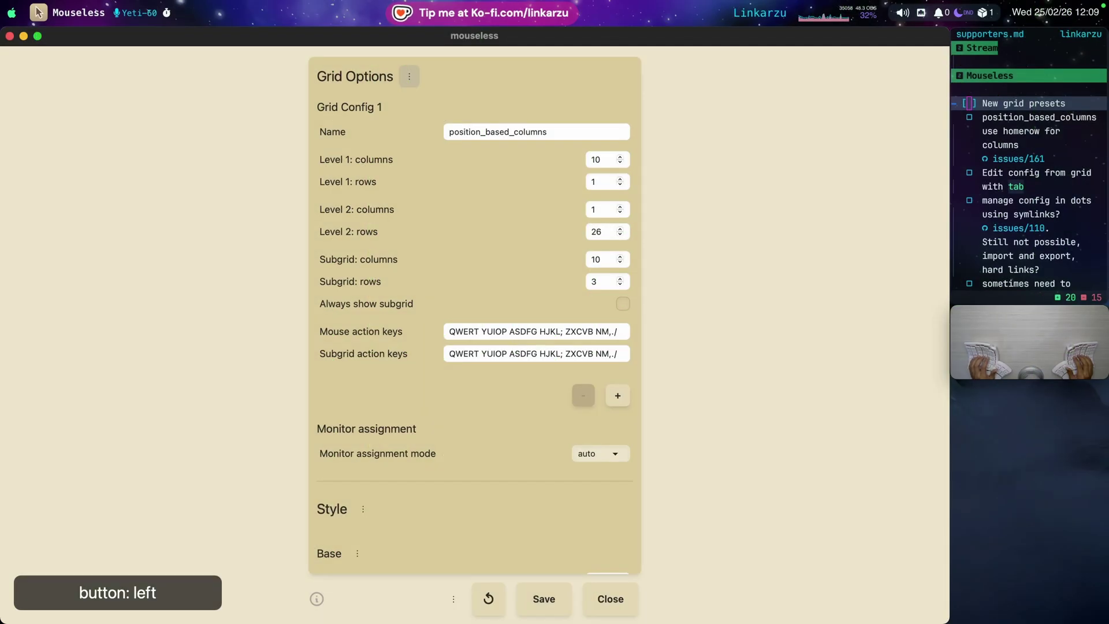
Switch to the kitty notes and open the issues/161 link under the position_based_columns task in the browser
key(super+Tab)
key(j)
key(j)
key(j)
key(j)
key(j)
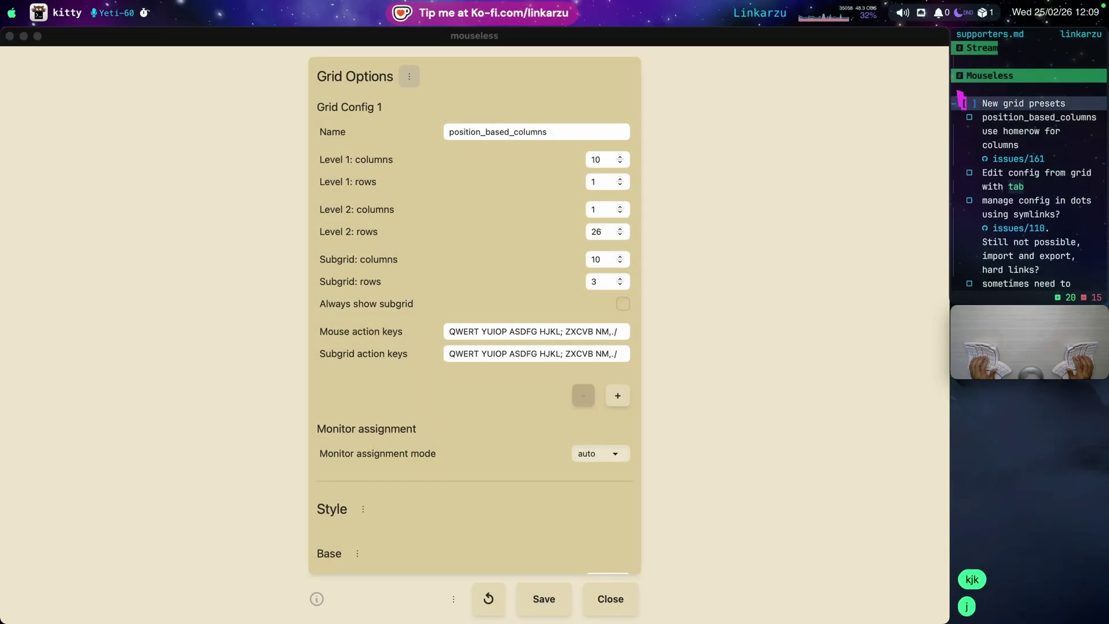
key(l)
key(g)
key(x)
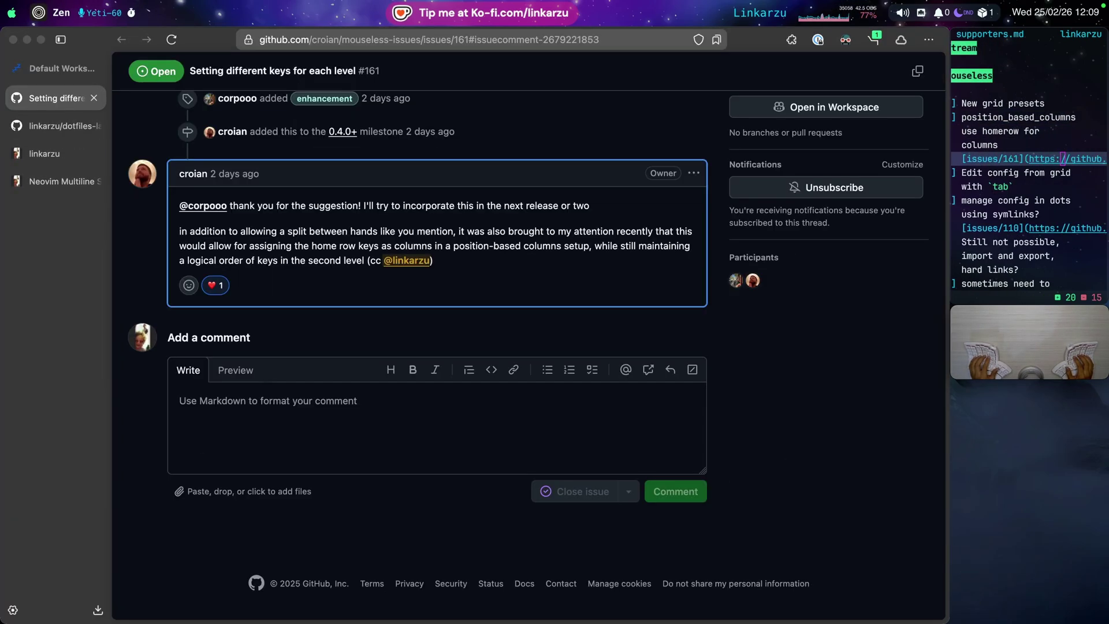
Examine GitHub issue #161, "Setting different keys for each level", from the latest comment up to its problem description
key(k)
key(k)
key(k)
key(k)
key(k)
key(k)
key(k)
key(k)
key(k)
key(k)
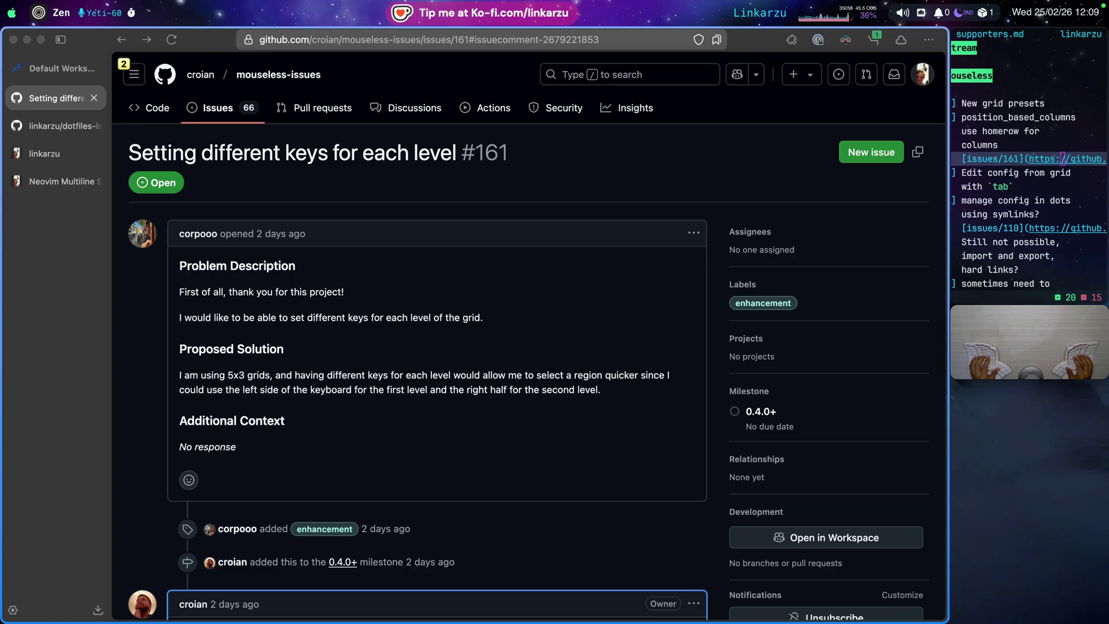
Switch to the kitty notes and mark the tasks New grid presets, position_based_columns and Edit config from grid as done
key(super+Tab)
key(k)
key(j)
key(k)
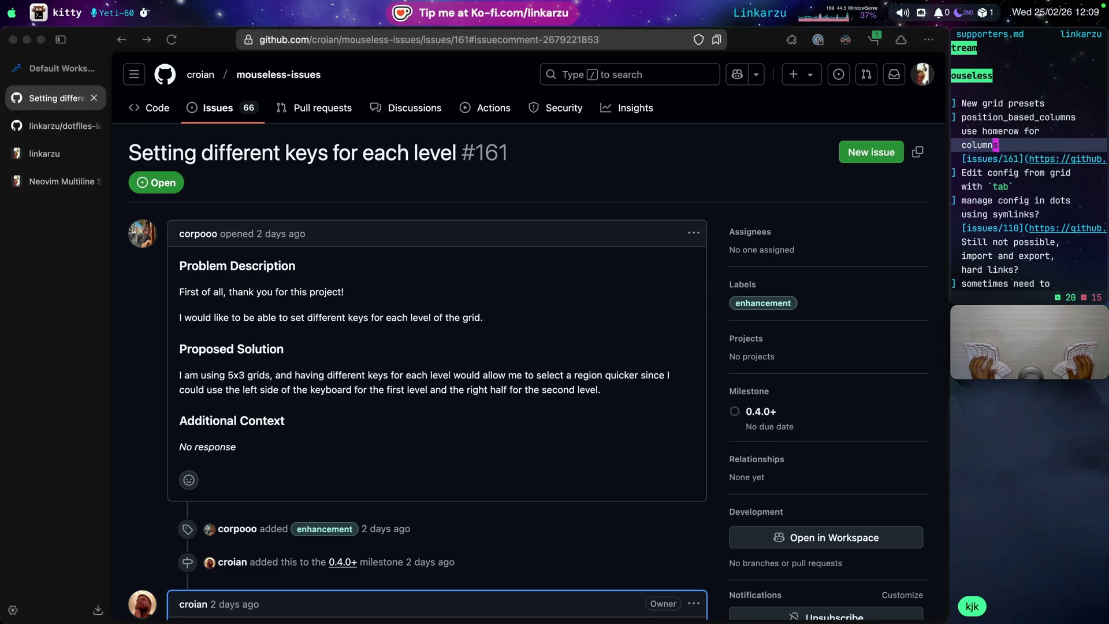
key(k)
key(k)
key(k)
key(l)
key(l)
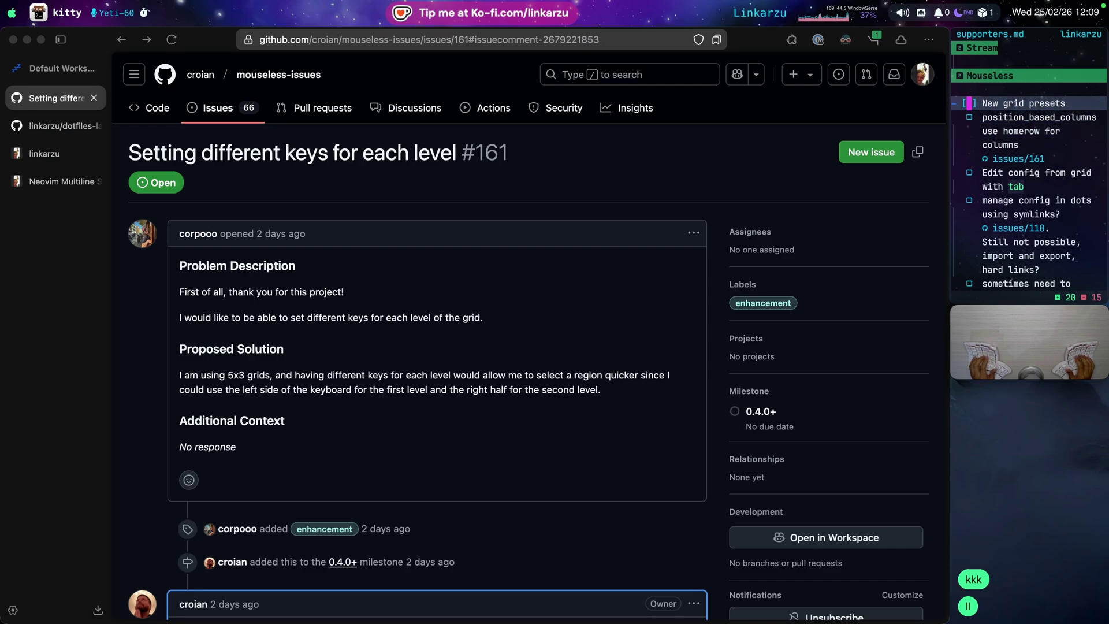
key(l)
key(l)
key(l)
key(l)
key(h)
key(h)
key(alt+x)
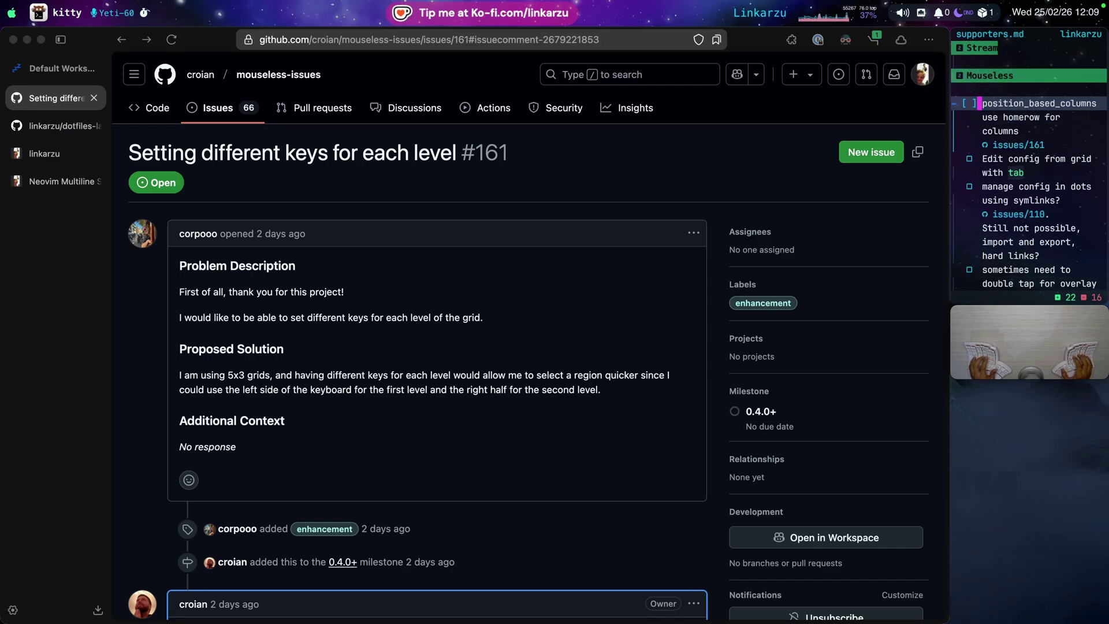
key(alt+x)
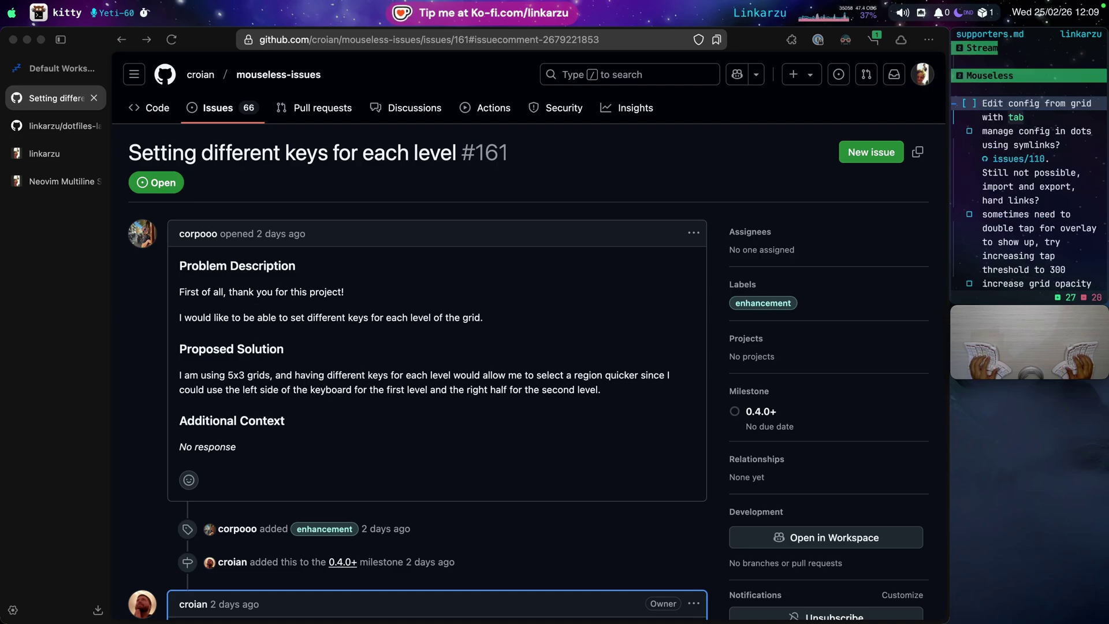
key(alt+x)
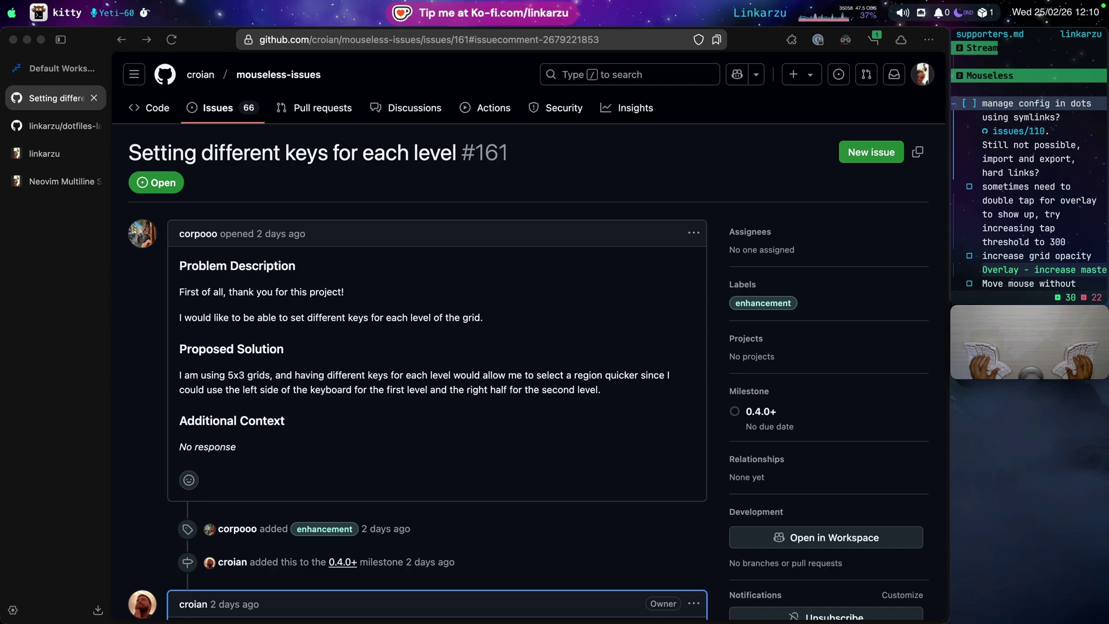
Open the issues/110 link under the "manage config in dots using symlinks?" task in the browser
key(j)
key(j)
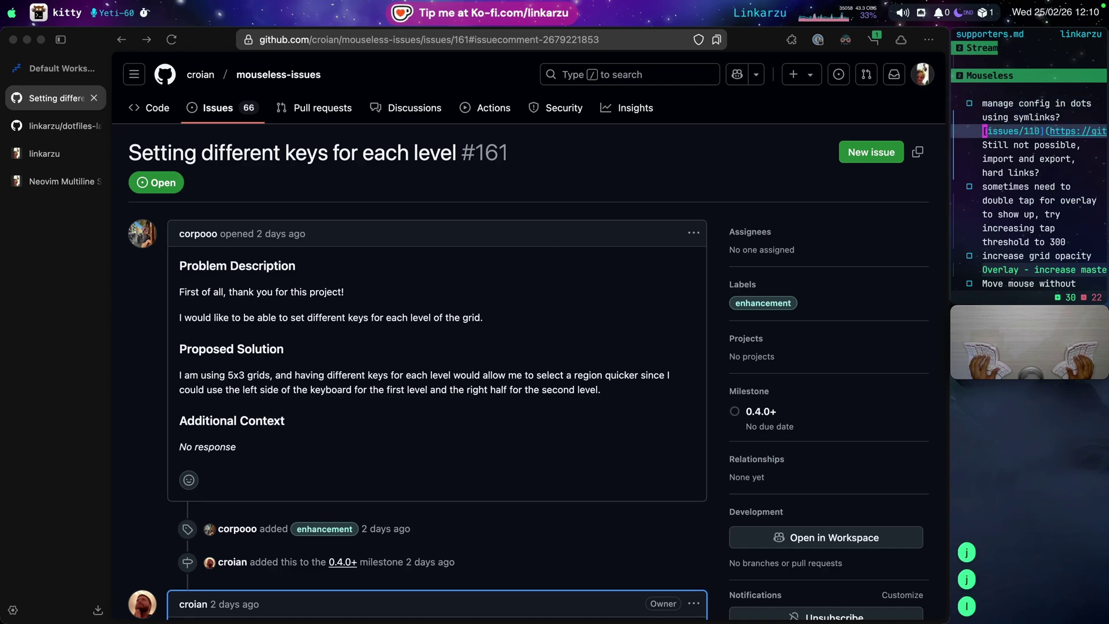
key(l)
key(l)
key(l)
key(l)
key(l)
key(l)
key(l)
key(l)
key(l)
key(l)
key(l)
key(g)
key(x)
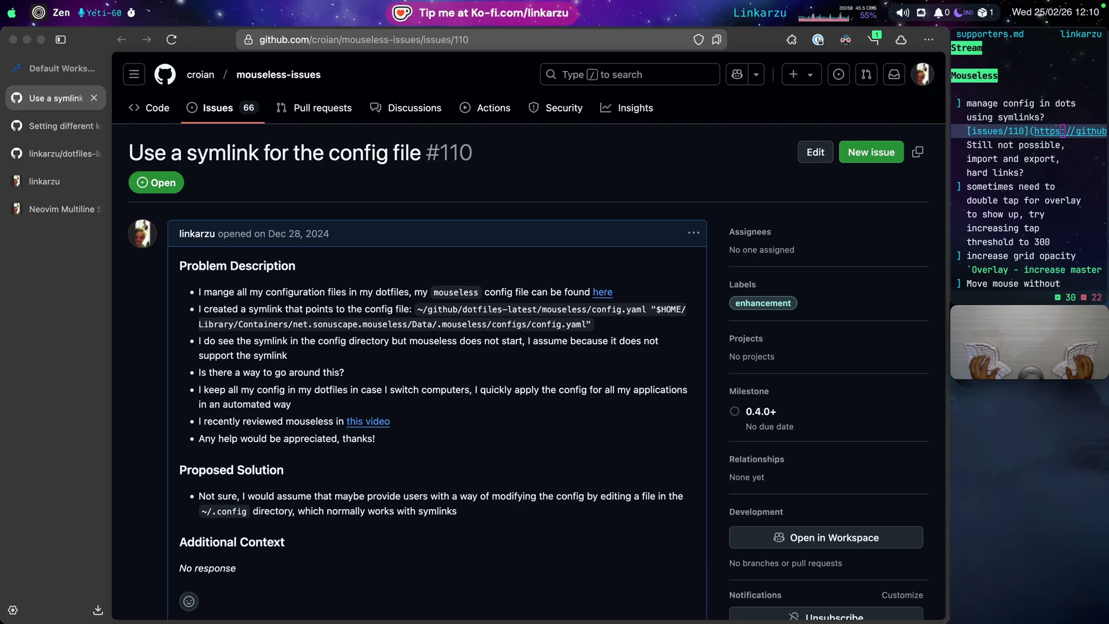
Read GitHub issue #110, "Use a symlink for the config file", down to the last comment about creating a hard link
key(ctrl+alt+shift+super+s)
key(j)
key(j)
key(j)
key(j)
key(j)
key(j)
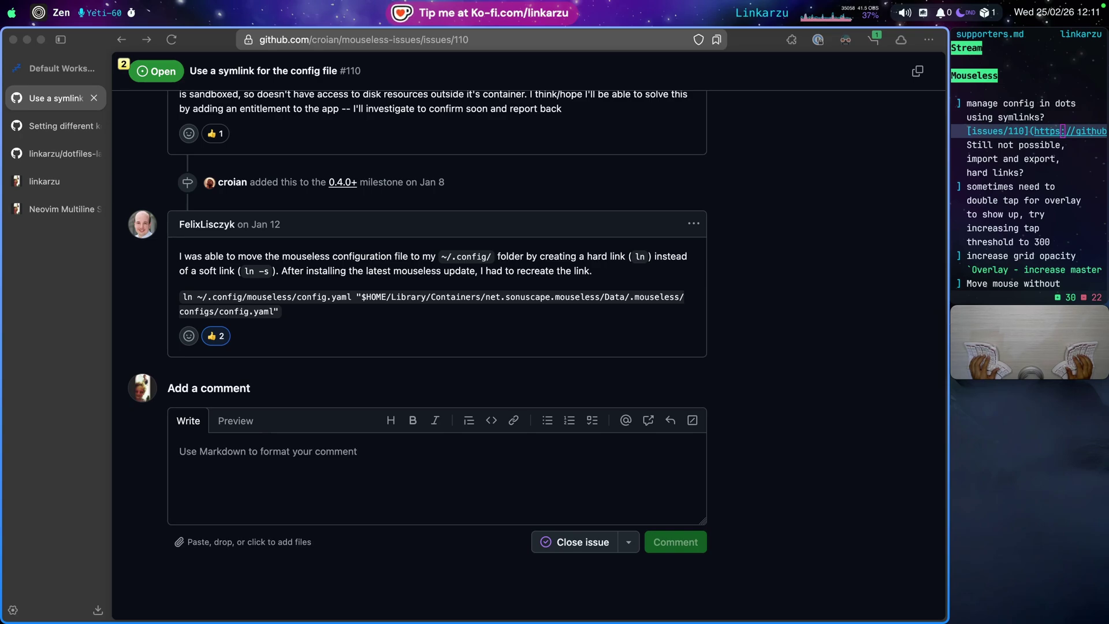
Switch back to the kitty notes and mark the "manage config in dots using symlinks?" task as done
key(super+Tab)
key(k)
key(k)
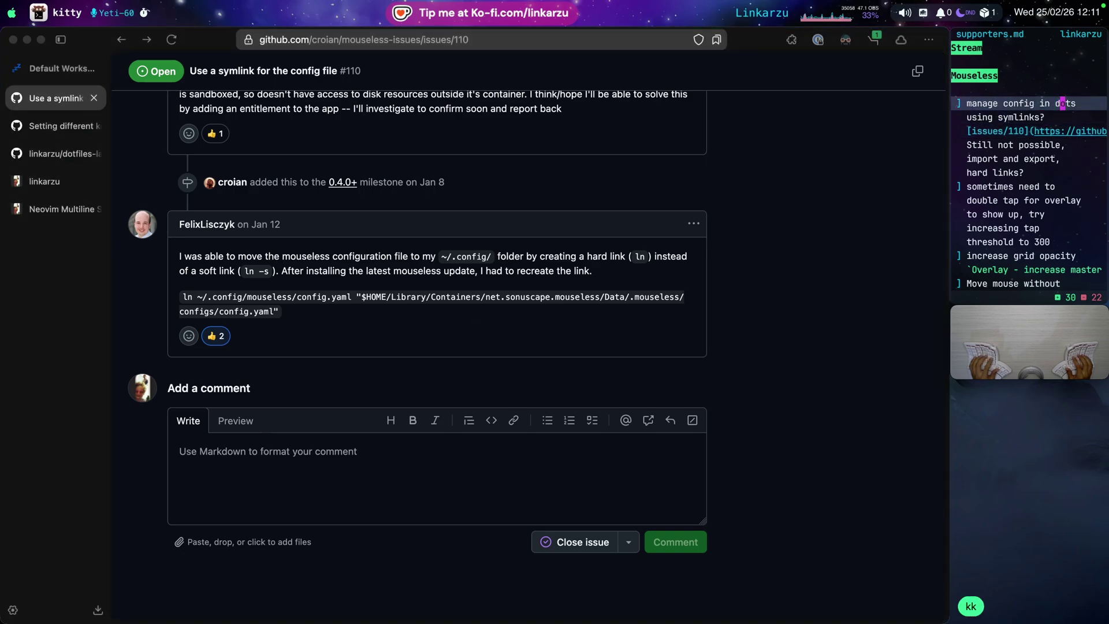
key(g)
key(h)
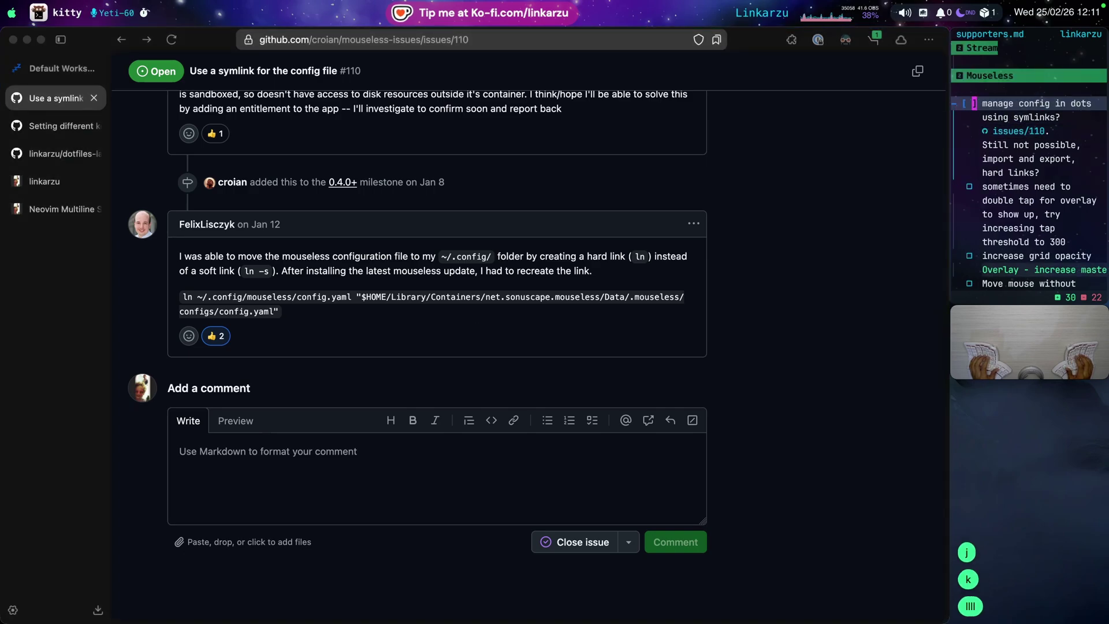
key(alt+x)
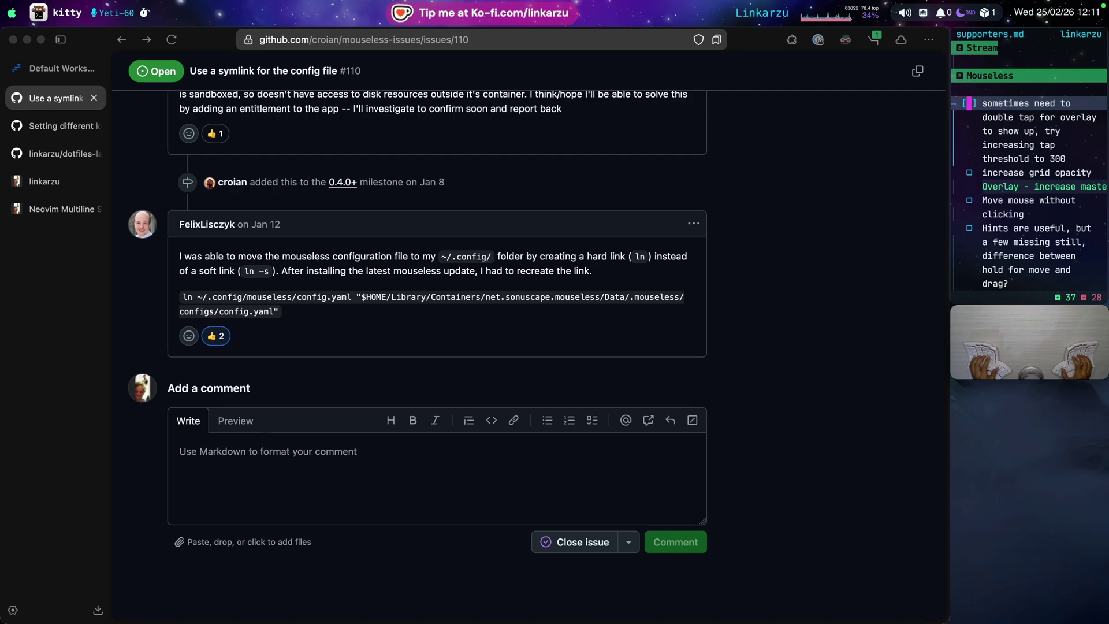
Open the Mouseless configuration from the grid overlay and go to the Tap threshold setting in the Behavior section
key(super)
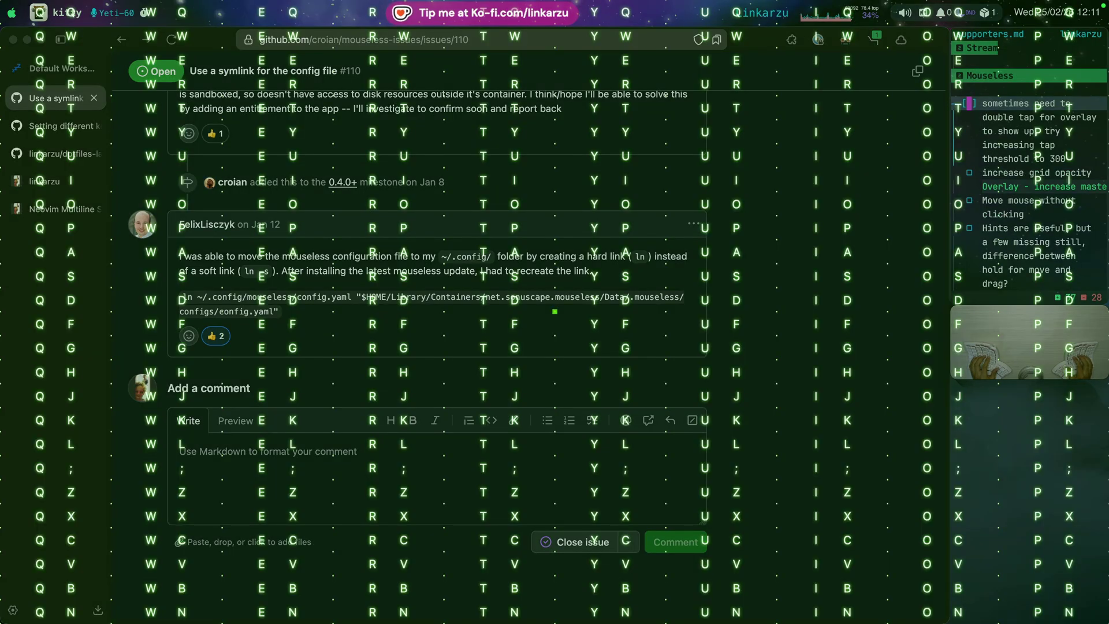
key(Escape)
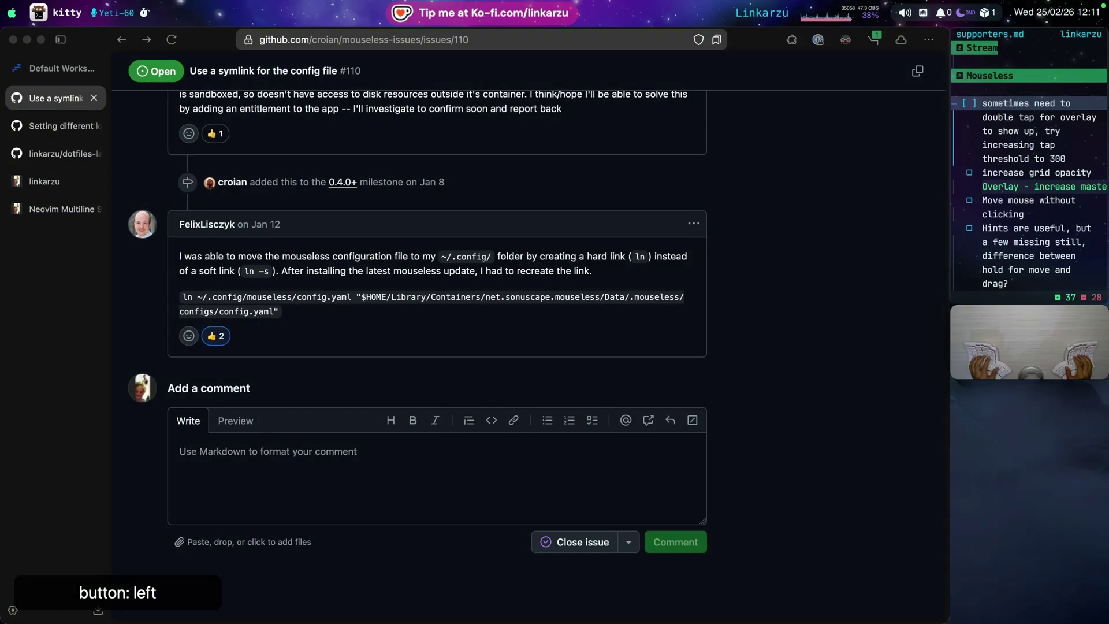
key(ctrl+space)
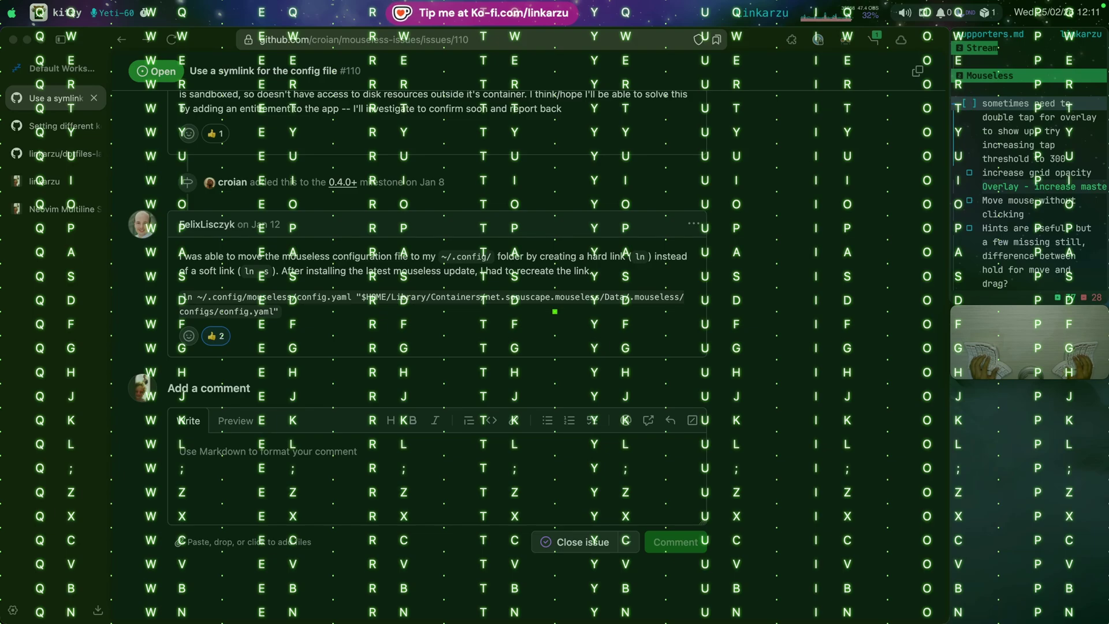
key(super+)
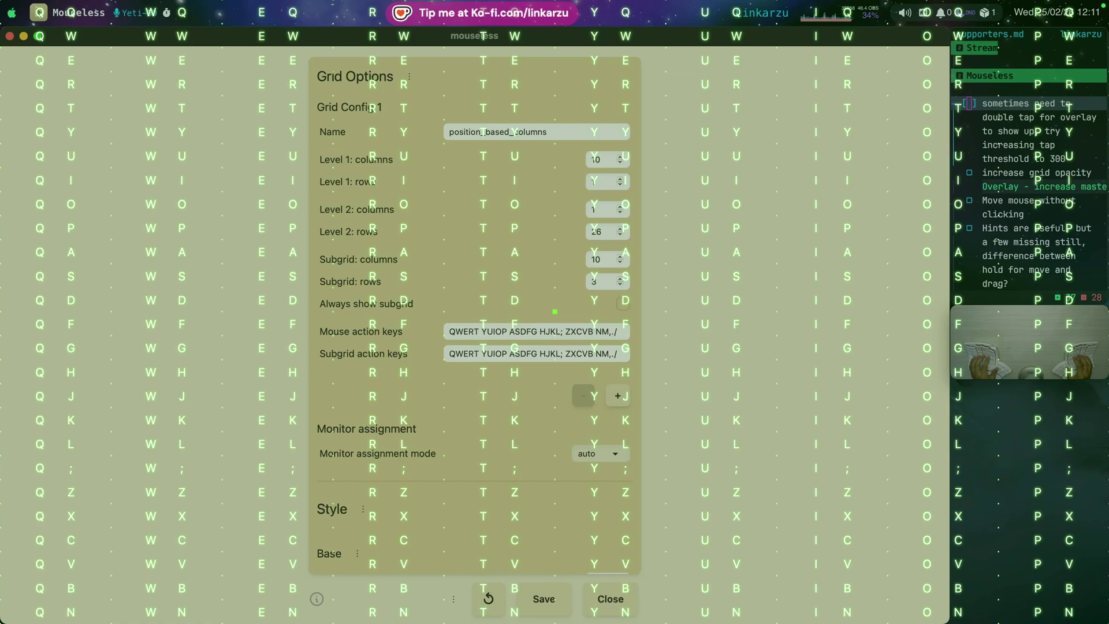
key(Escape)
key(ctrl+alt+shift+super+s)
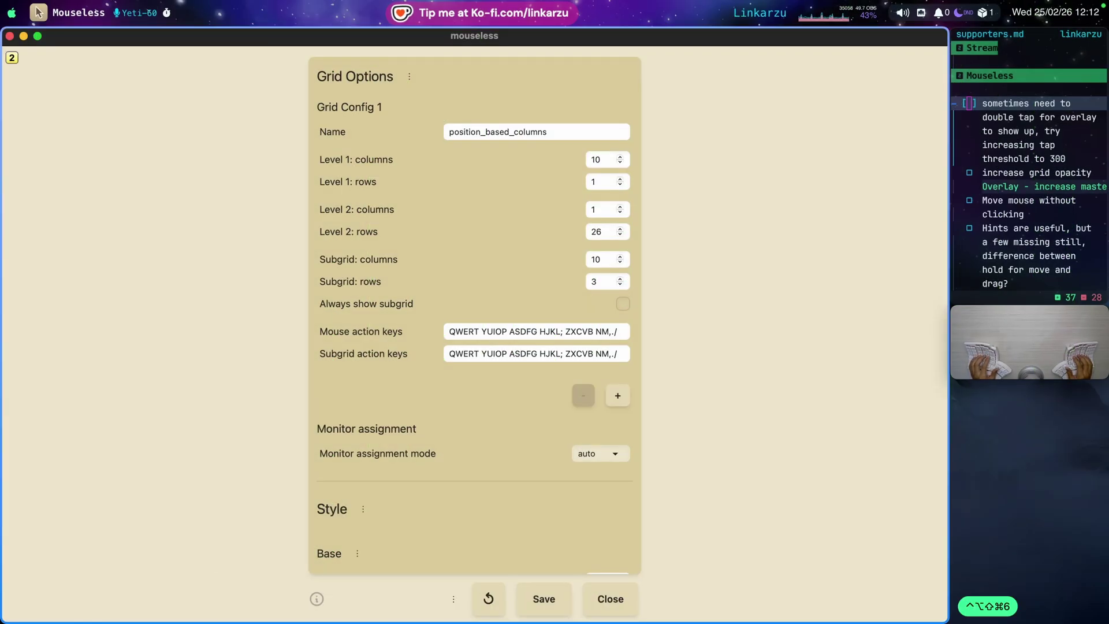
scroll(475, 314, down, 15)
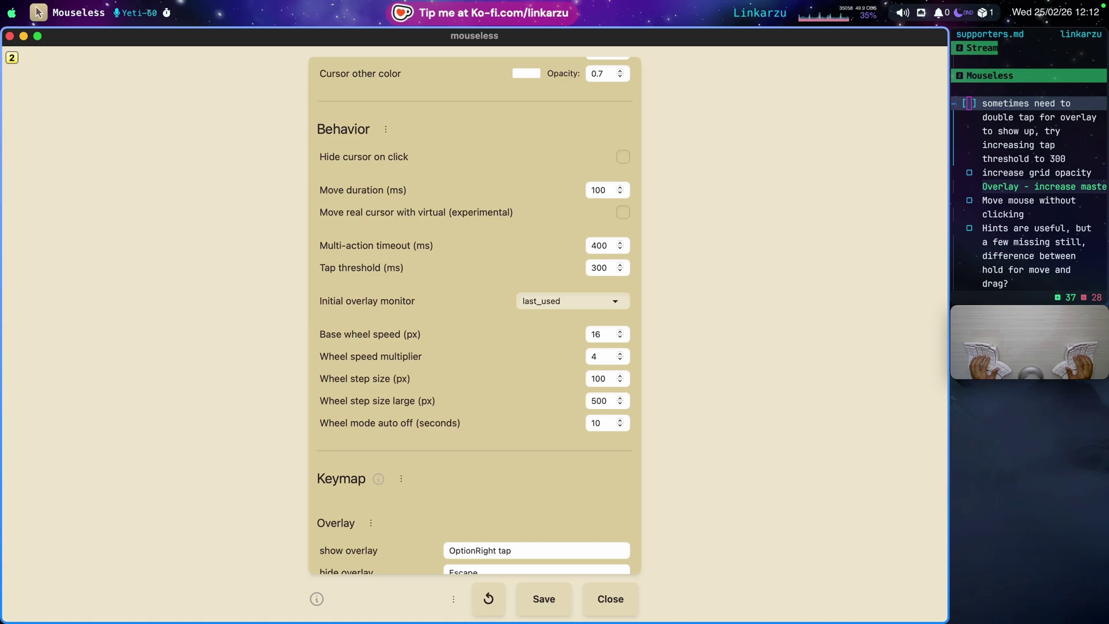
Show the grid overlay and target the Tap threshold field through grid cell Y, S
key(Alt_R)
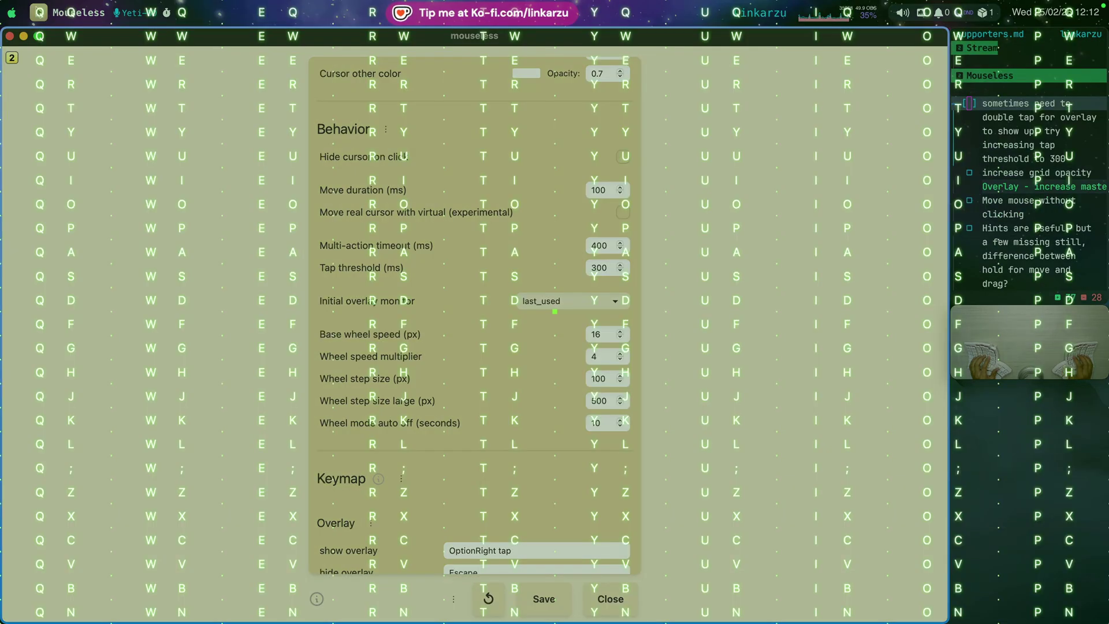
key(y)
key(s)
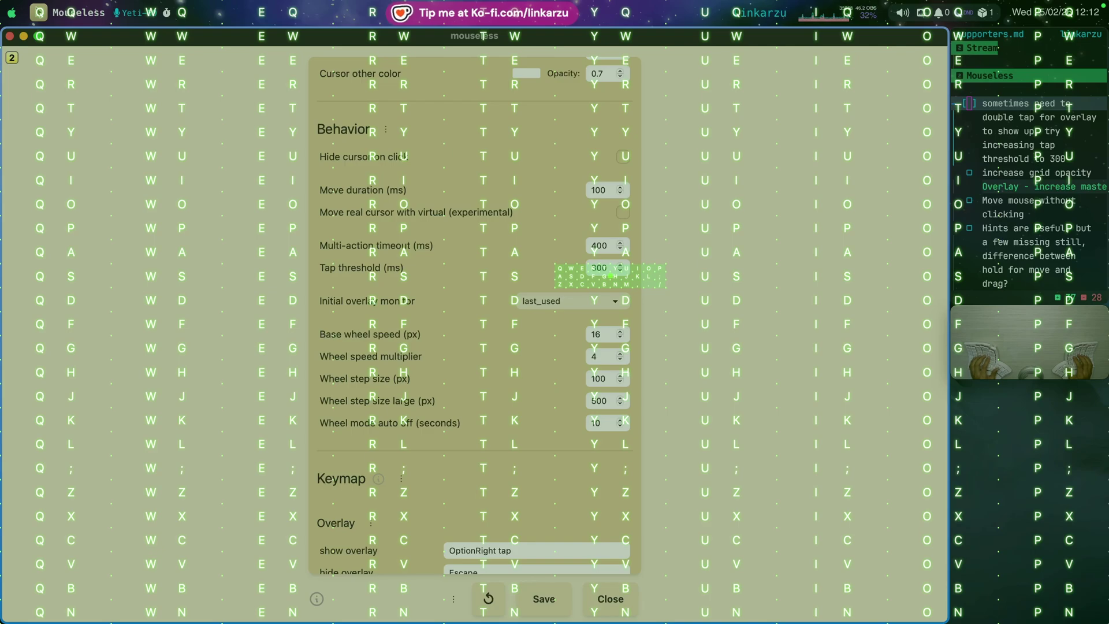
middle_click(610, 275)
click(610, 276)
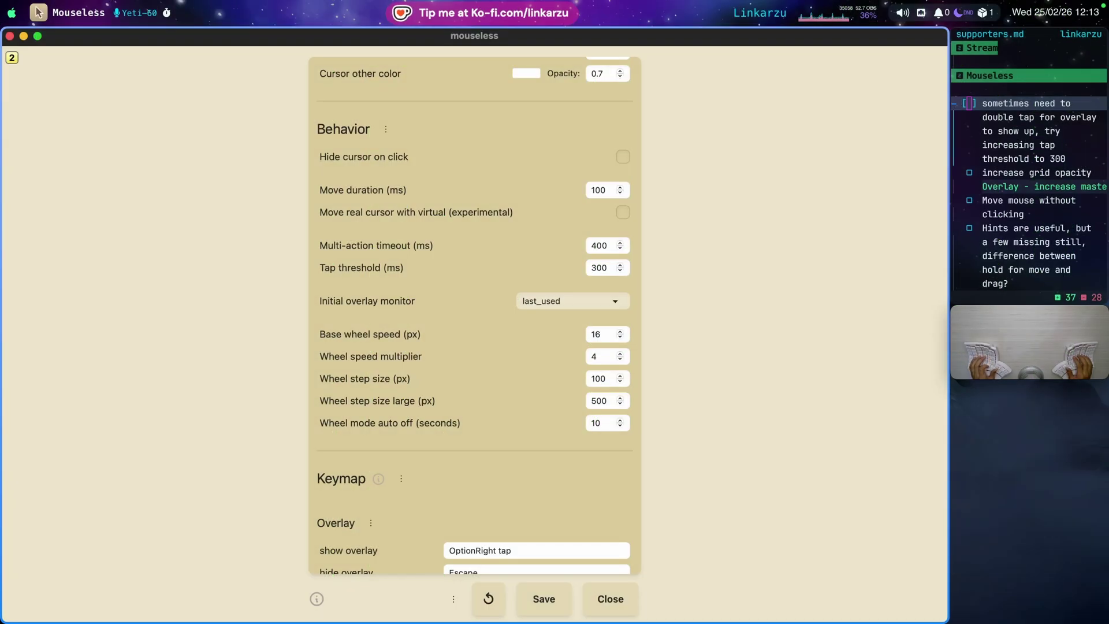
Switch to the kitty notes and mark the task about double tapping and increasing the tap threshold to 300 as done
key(super+Tab)
key(k)
key(j)
key(k)
key(j)
key(alt+x)
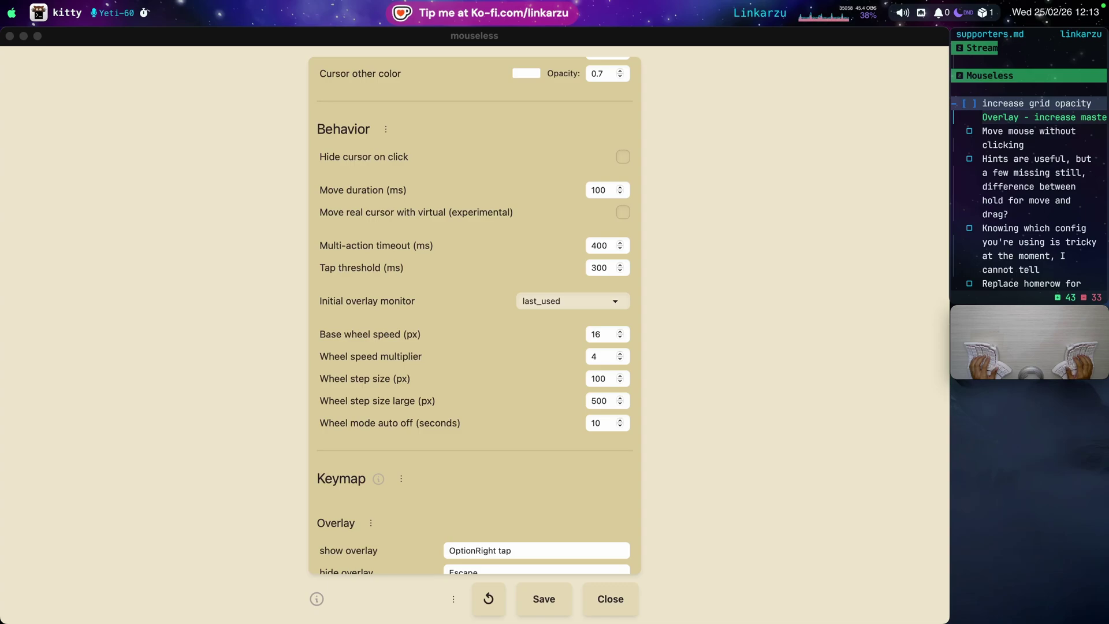
Show the grid overlay and lower its master opacity until the grid is almost transparent
key(alt)
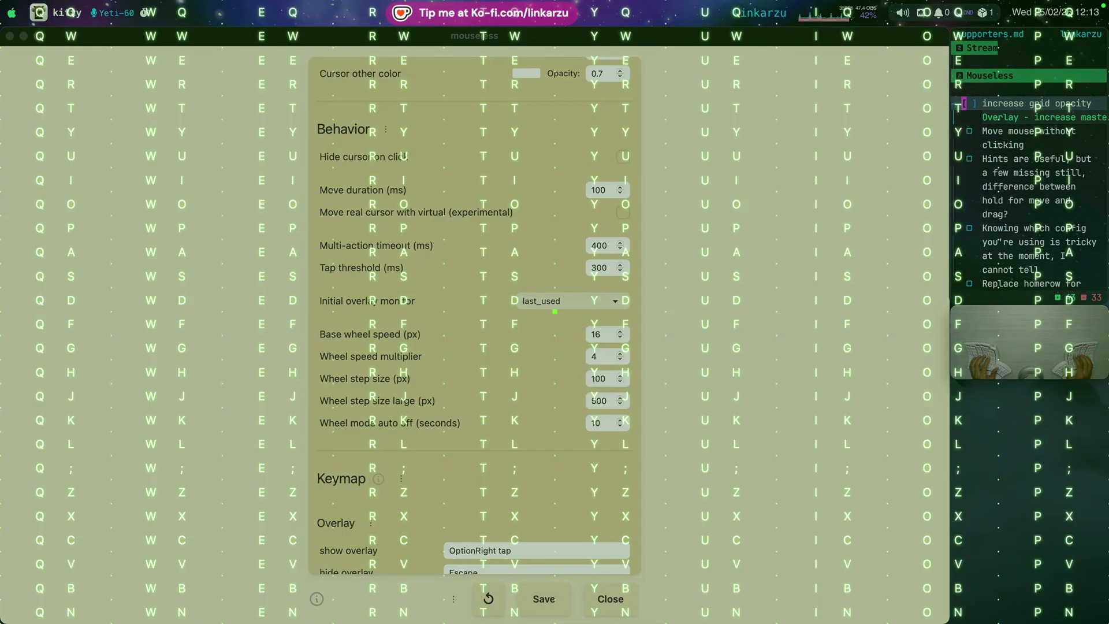
key(Down)
key(Down)
key(Down)
key(Down)
key(Down)
key(Down)
key(Down)
key(Down)
key(Down)
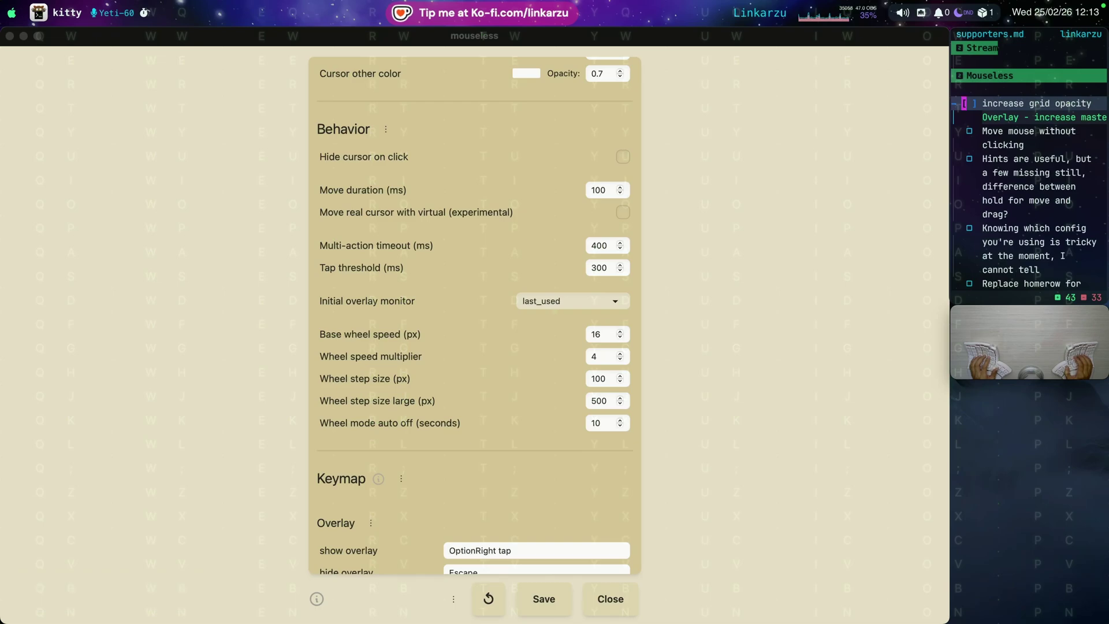
Raise the grid overlay's master opacity to 1.0
key(equal)
key(equal)
key(equal)
key(equal)
key(equal)
key(equal)
key(equal)
key(equal)
key(equal)
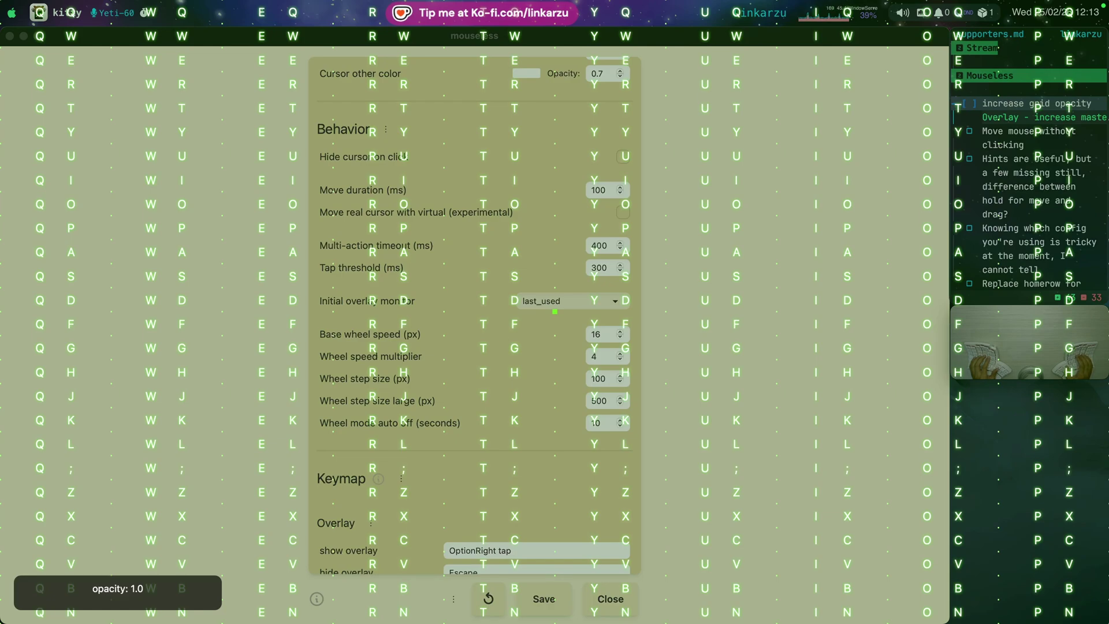
Lower the overlay opacity to 0.7, restore it to full opacity and hide the overlay
key(minus)
key(minus)
key(minus)
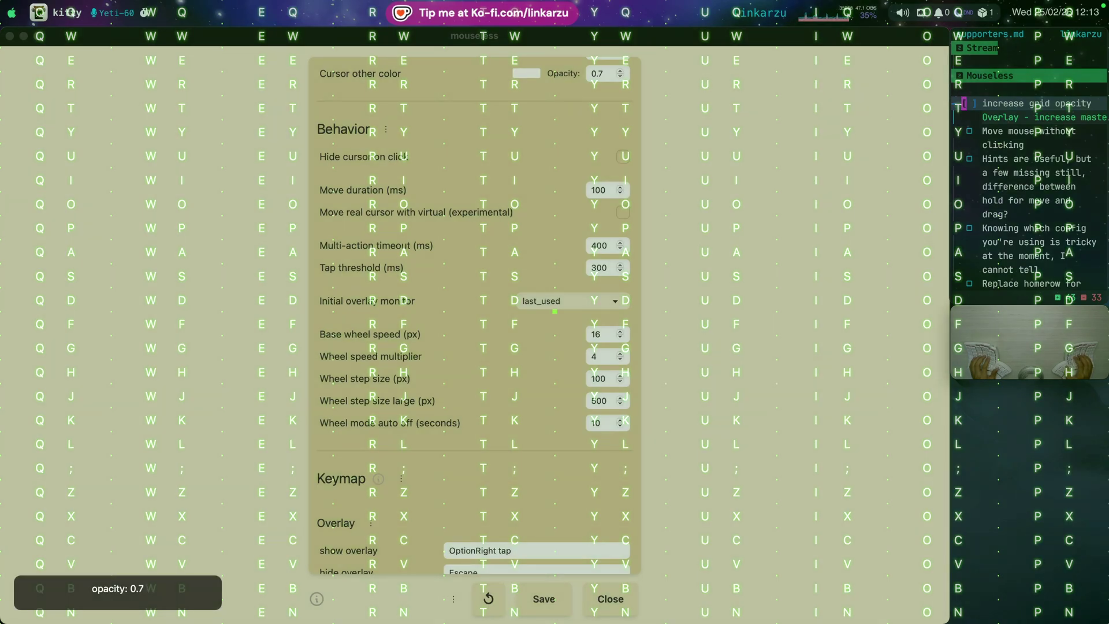
key(equal)
key(equal)
key(equal)
key(1)
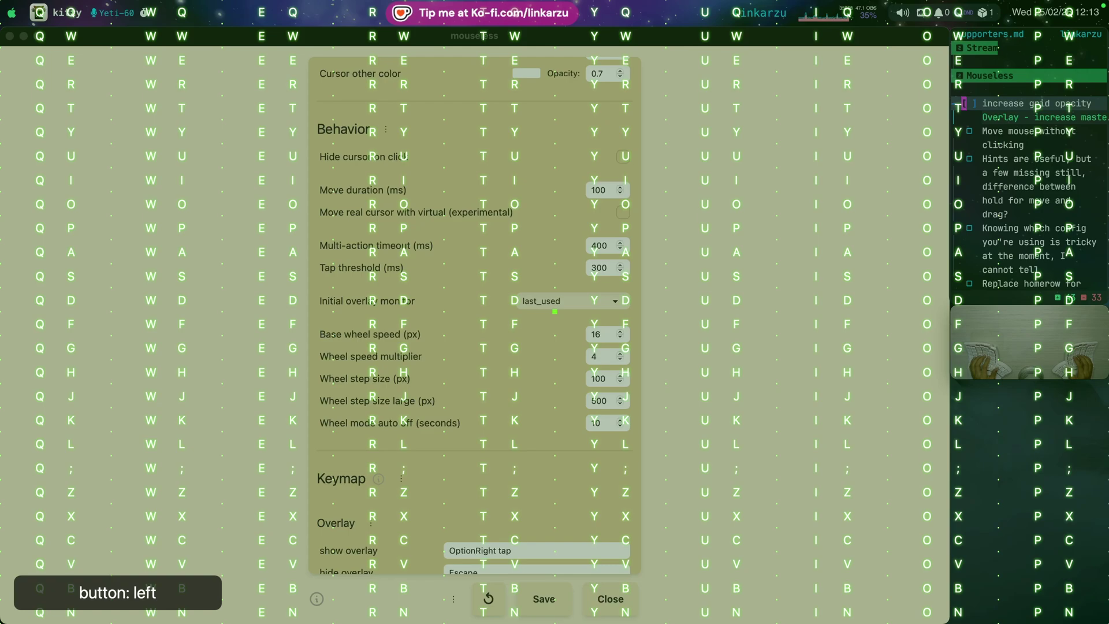
key(Escape)
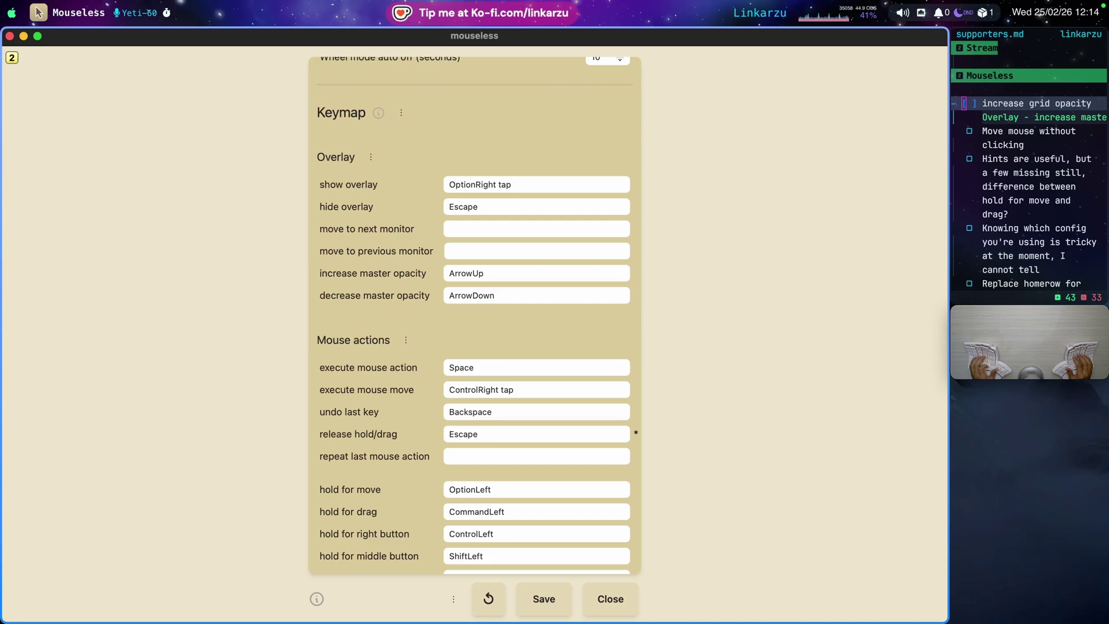
Switch to the kitty notes and mark the "increase grid opacity" task as done
key(super+Tab)
key(alt+x)
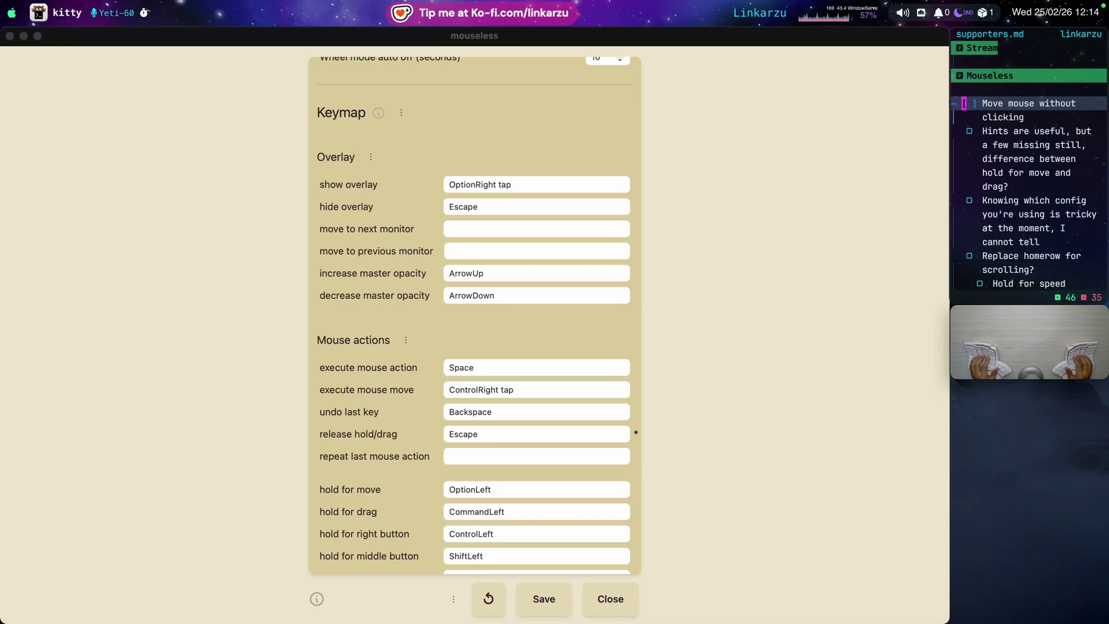
Return to the Mouse actions keymap in Mouseless and move the pointer onto the reset button through cell T, B without clicking it
key(super+Tab)
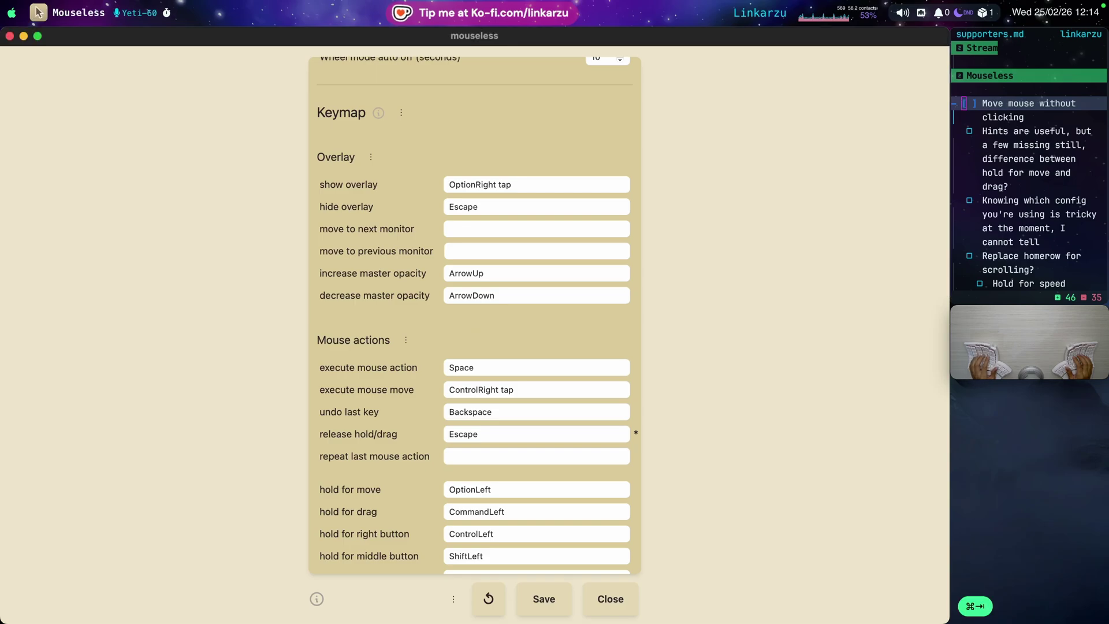
scroll(474, 314, down, 5)
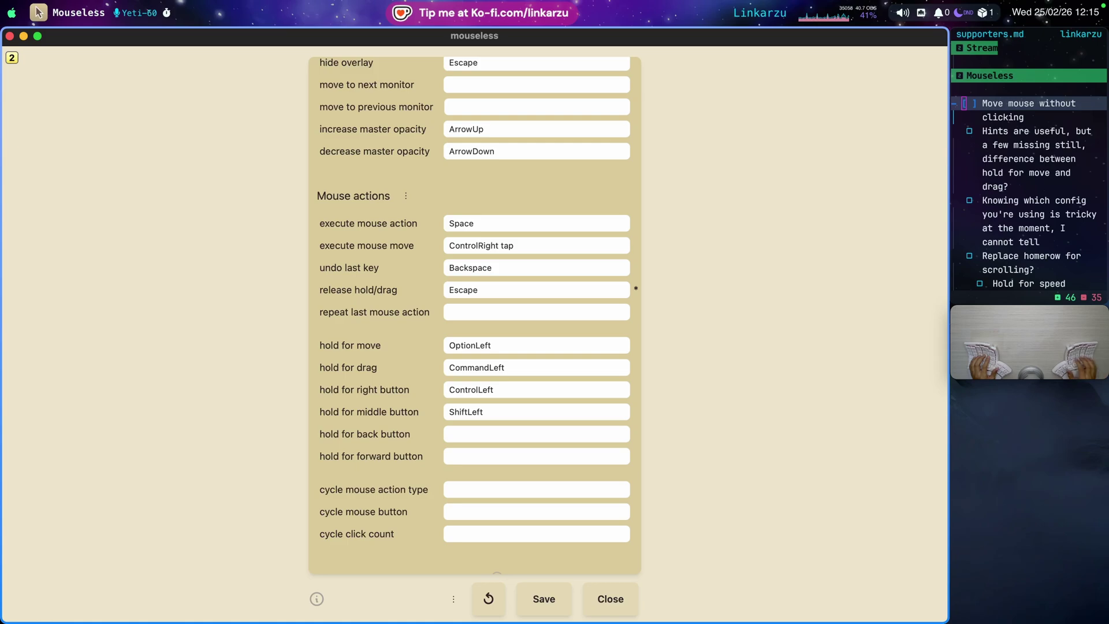
key(ctrl+space)
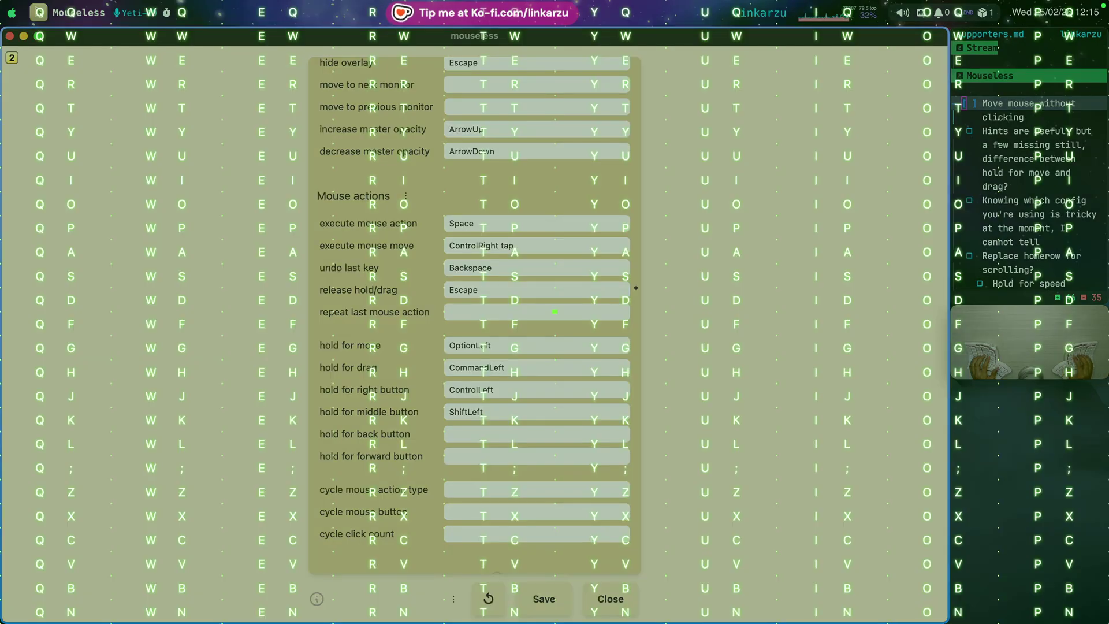
key(t)
key(b)
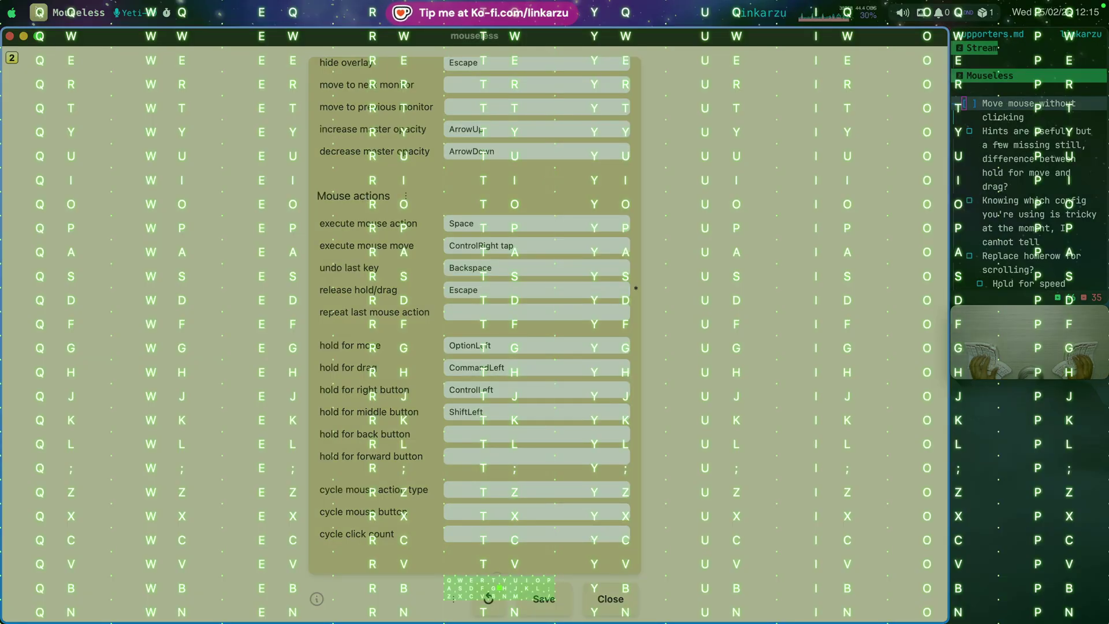
key(ctrl)
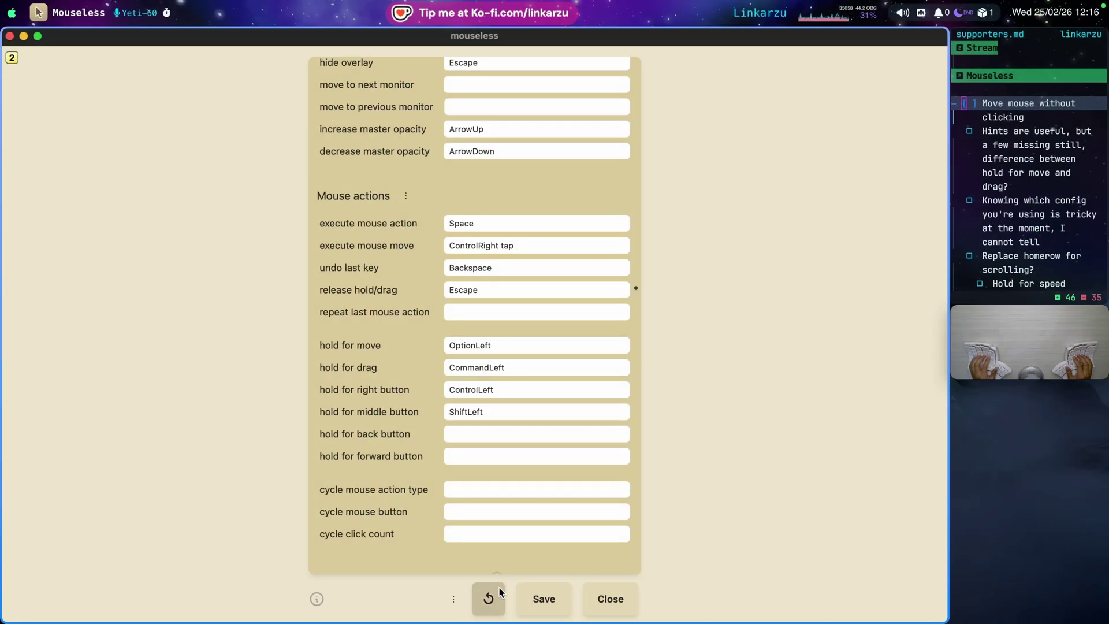
Switch to the kitty notes and mark the "Move mouse without clicking" task as done
key(super+Tab)
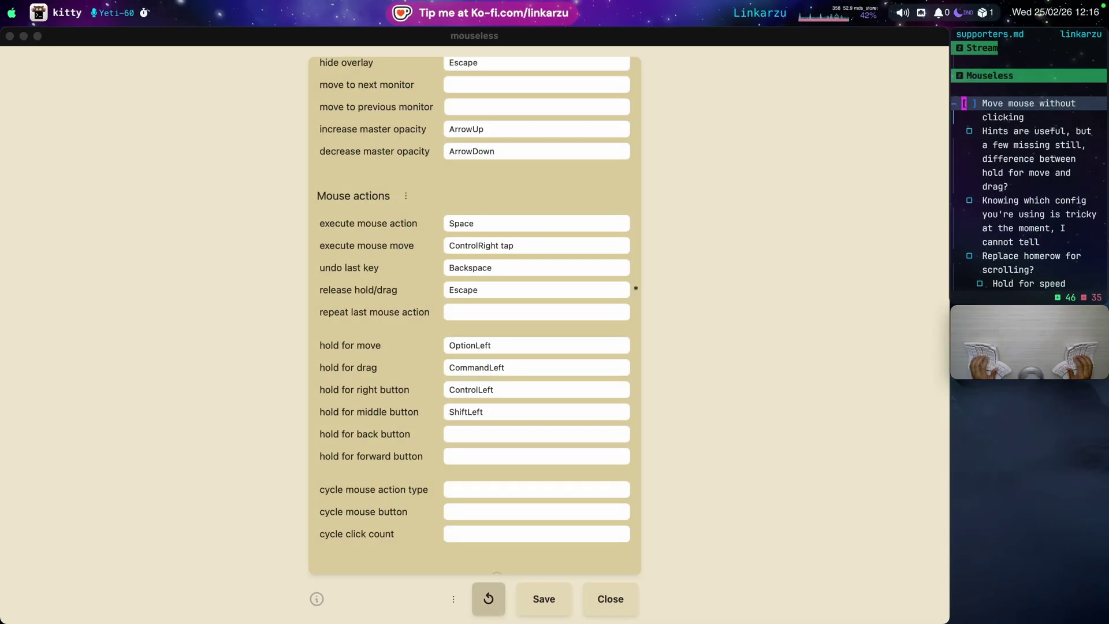
key(k)
key(j)
key(k)
key(j)
key(l)
key(l)
key(l)
key(l)
key(l)
key(l)
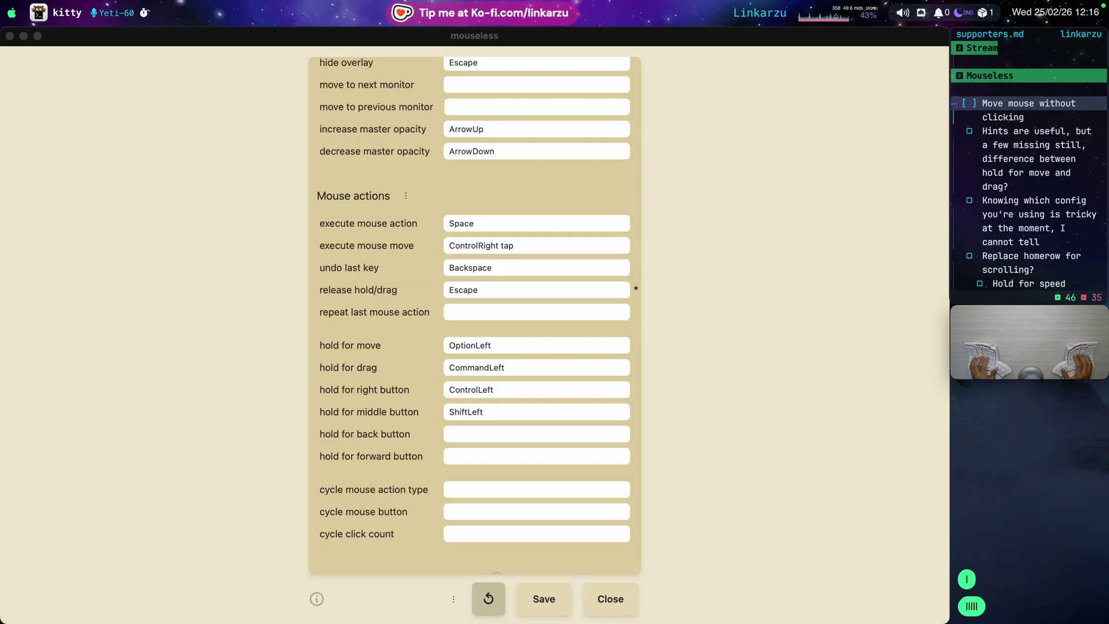
key(d)
key(d)
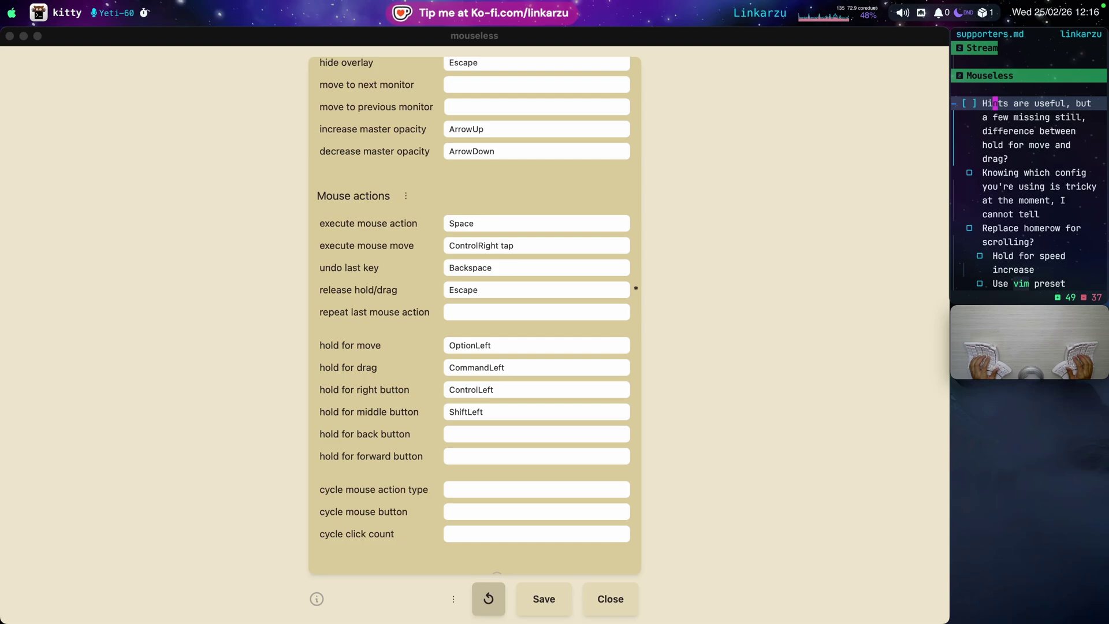
Review the hints for the Mouse actions keys in Mouseless and mark the "Hints are useful" task as done in the kitty notes
key(super+Tab)
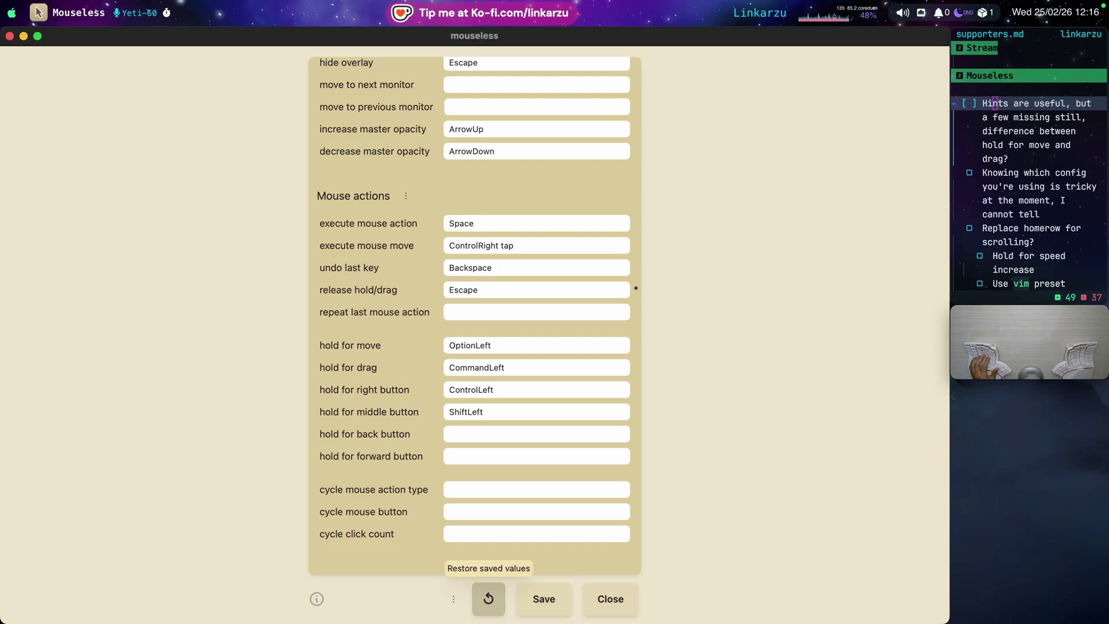
mouse_move(320, 228)
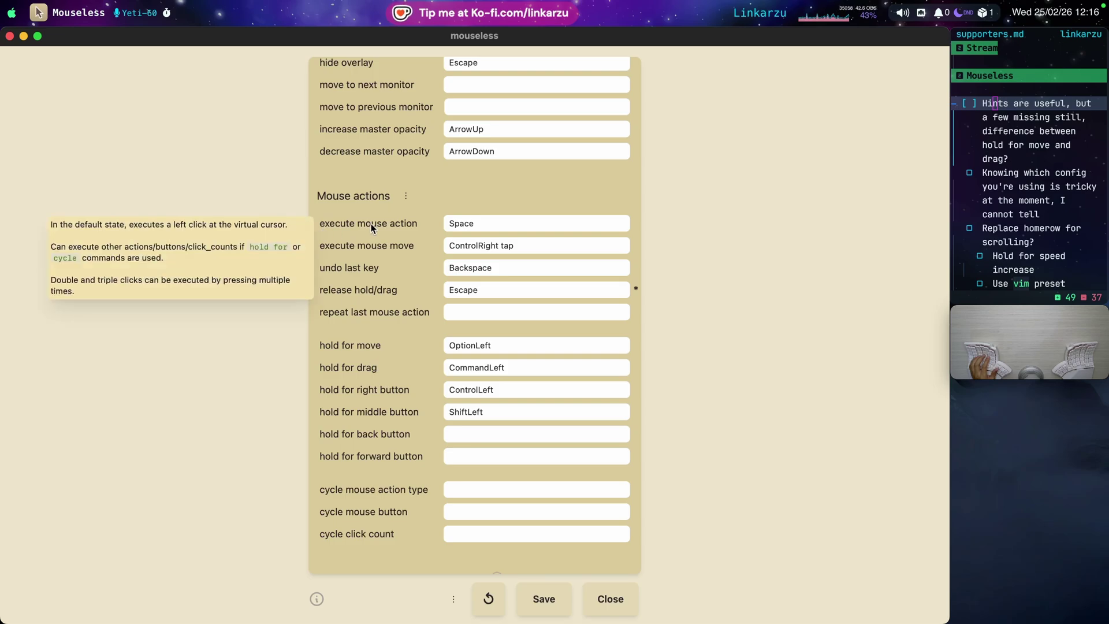
mouse_move(367, 267)
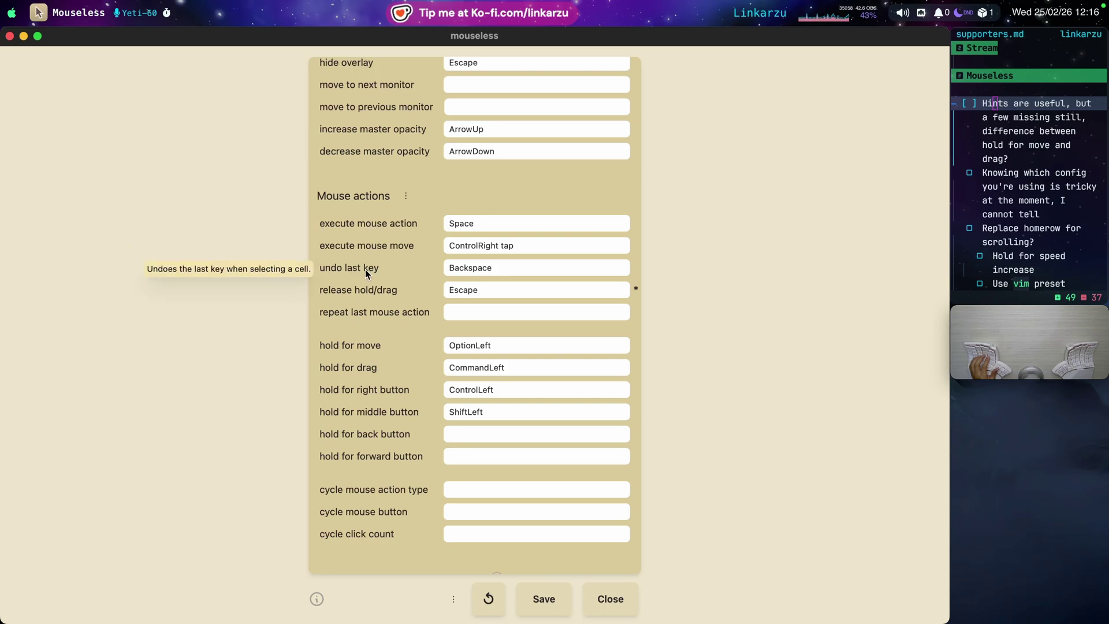
mouse_move(368, 290)
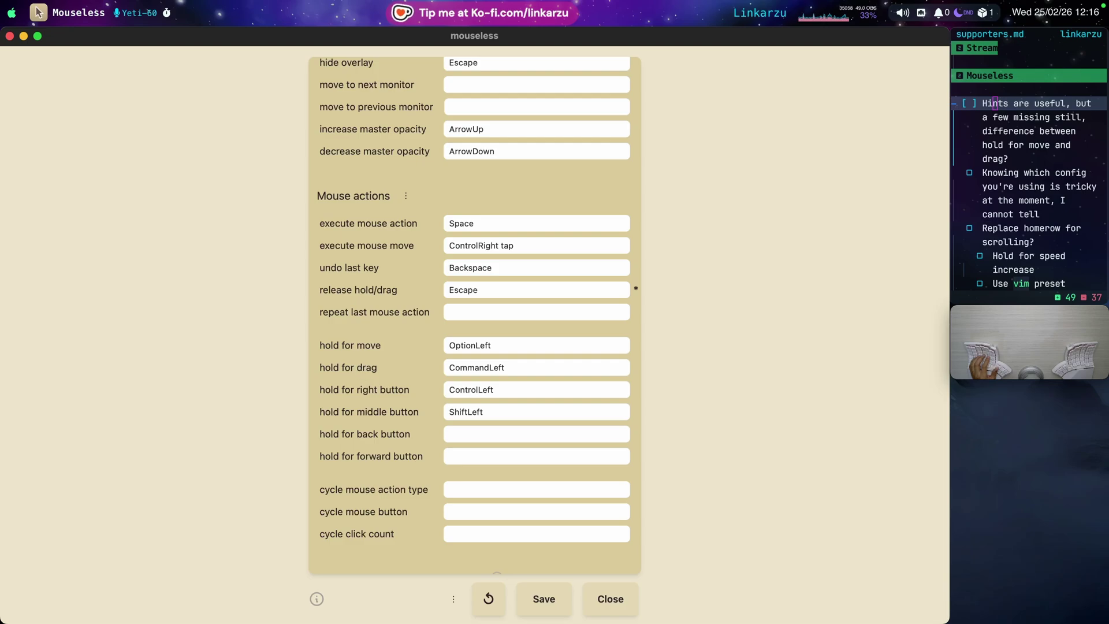
key(super+Tab)
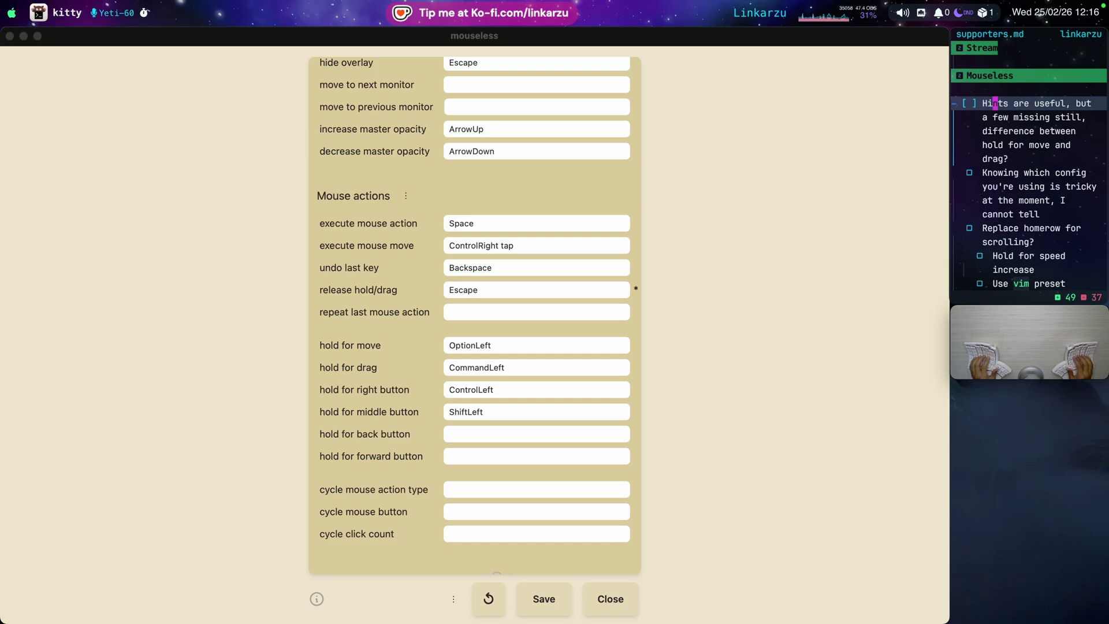
key(alt+x)
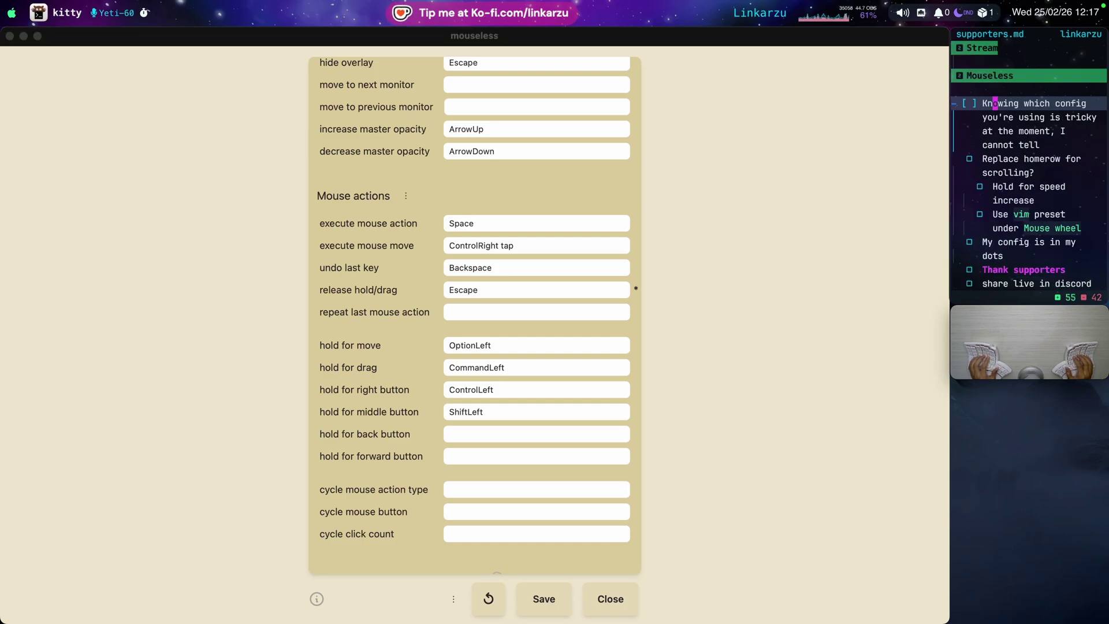
Switch back to Mouseless and save the pending keymap changes
key(super+Tab)
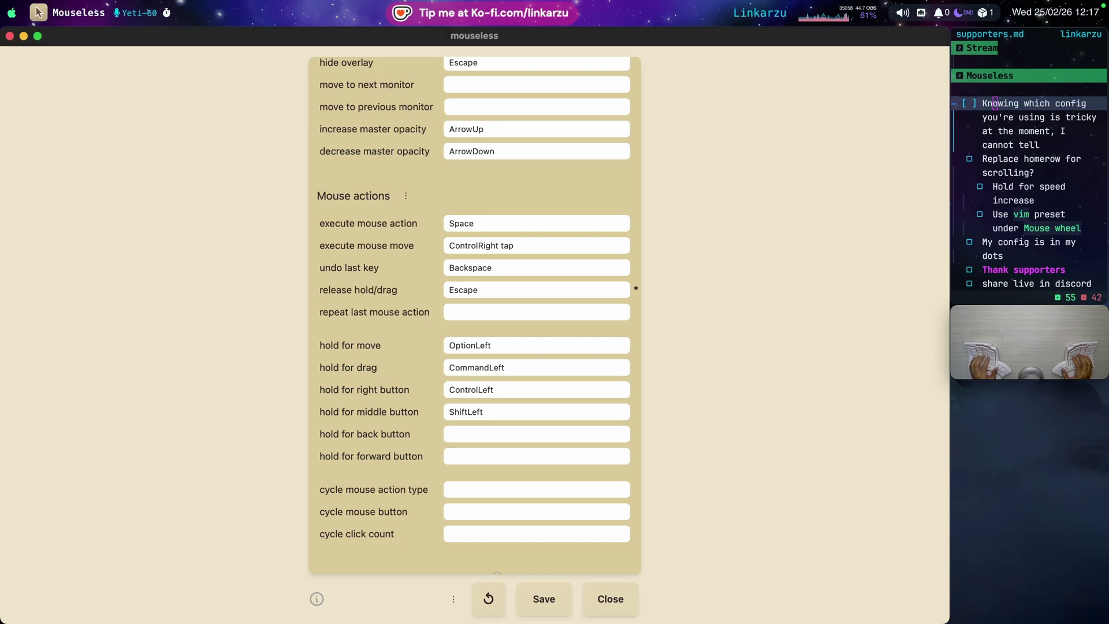
key(ctrl)
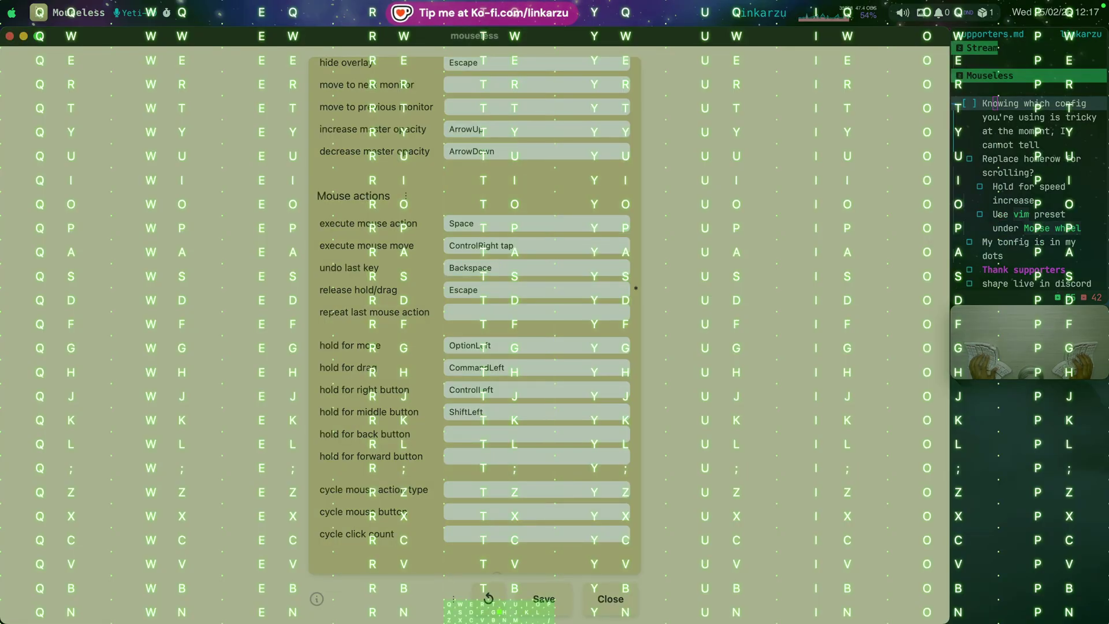
key(super+s)
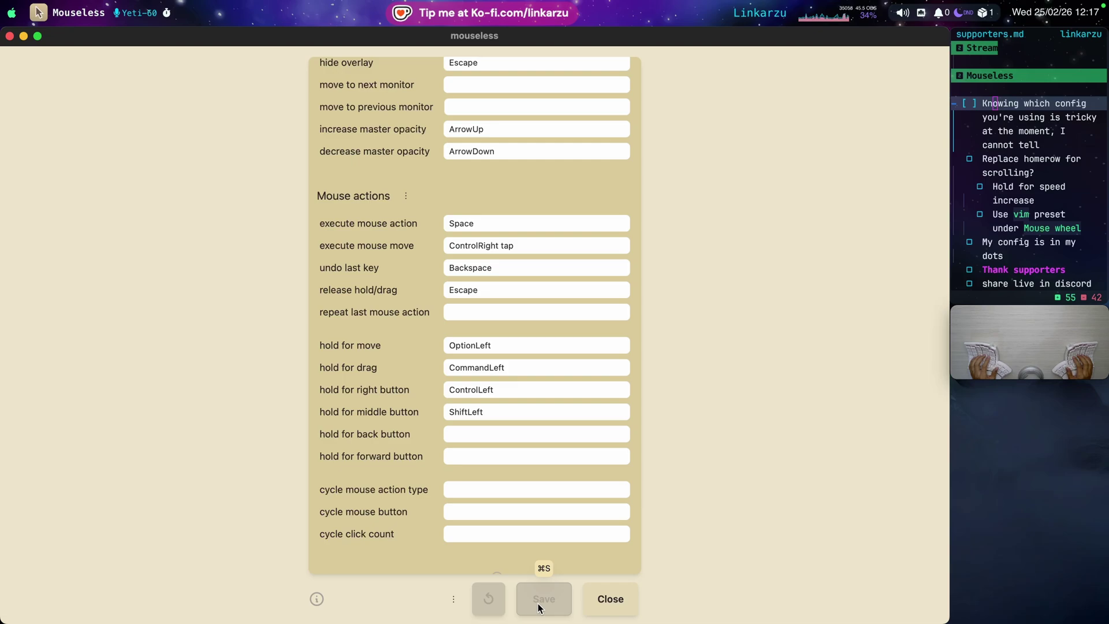
View the Grid Options presets in Mouseless and mark the "Knowing which config you're using" task as done in the kitty notes
scroll(475, 326, up, 20)
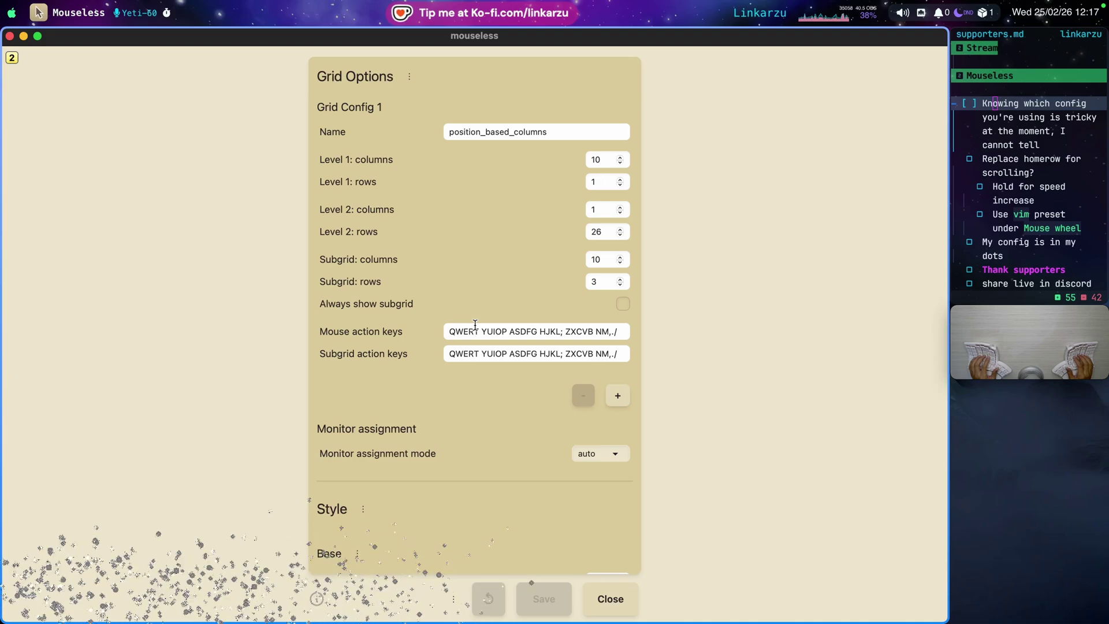
key(alt+Tab)
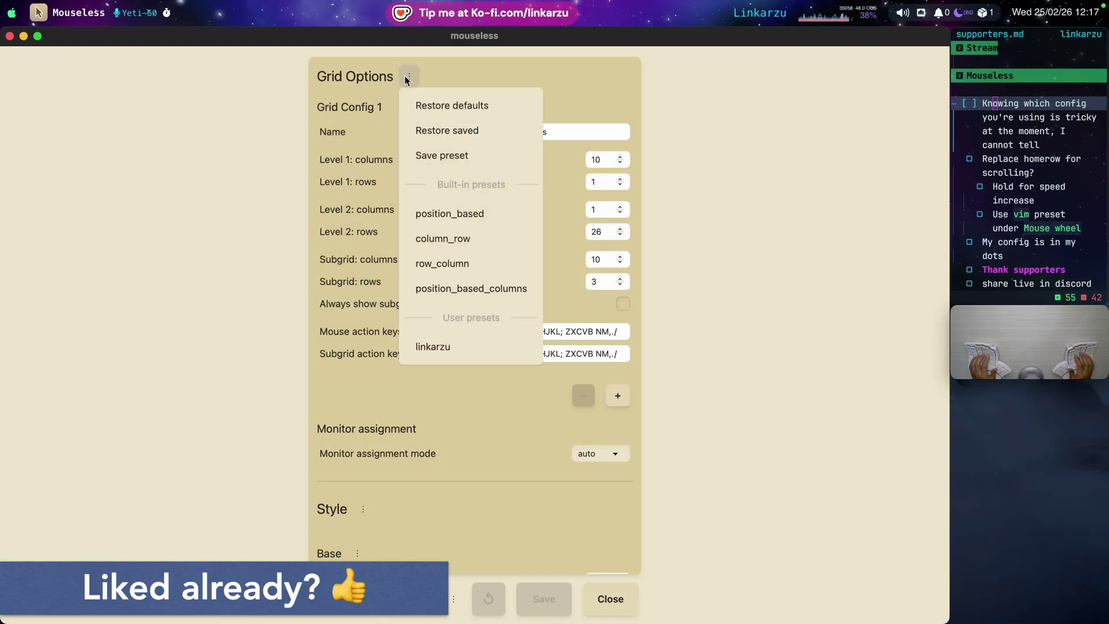
click(408, 76)
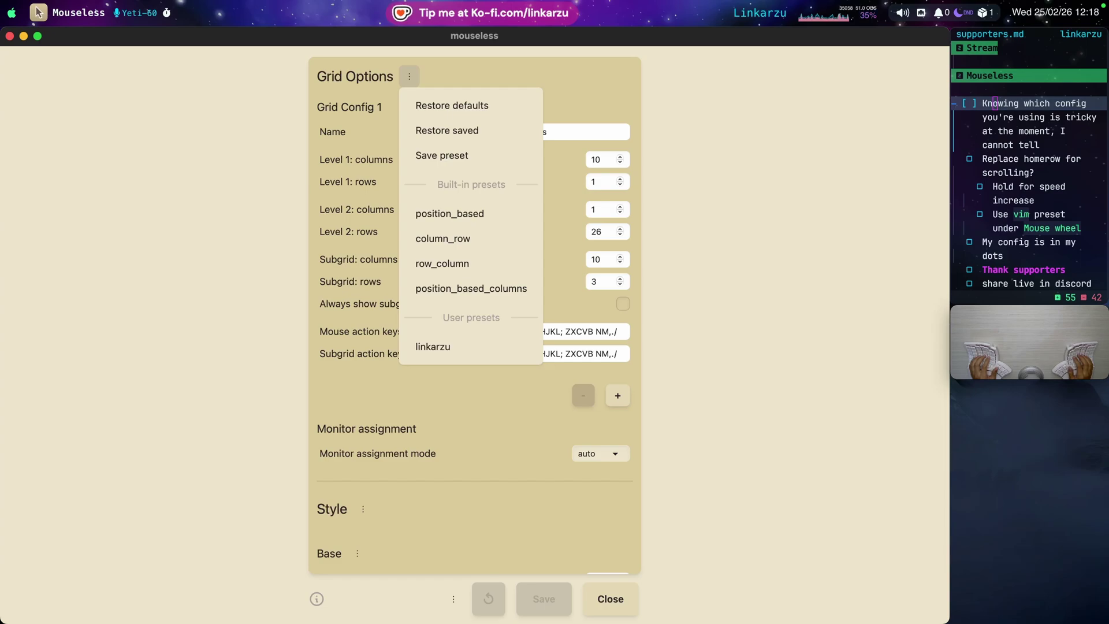
key(Escape)
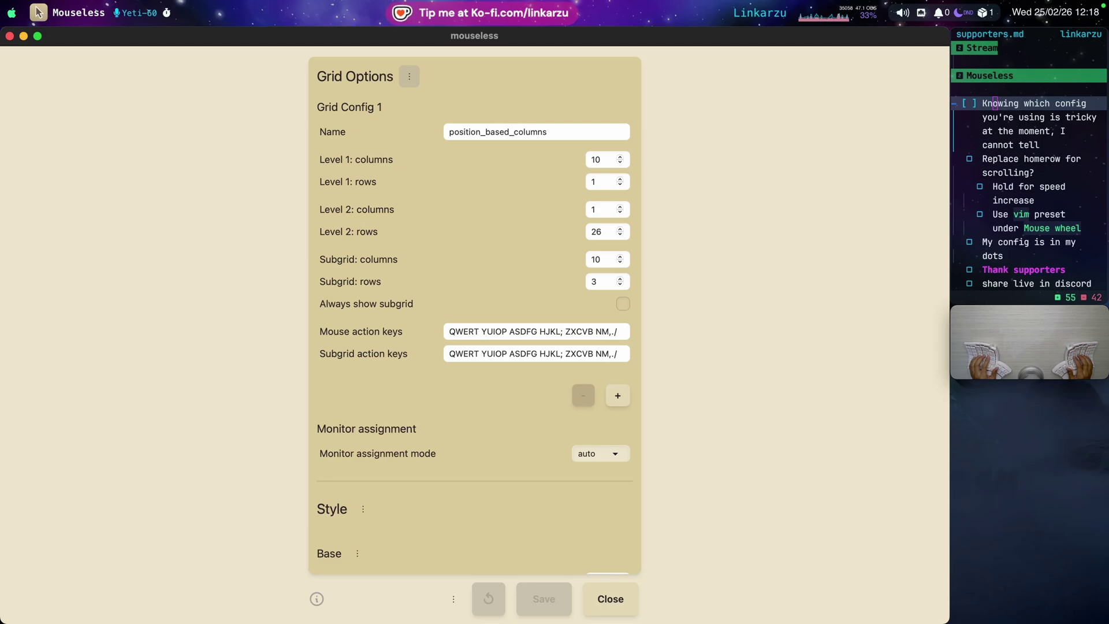
key(super+Tab)
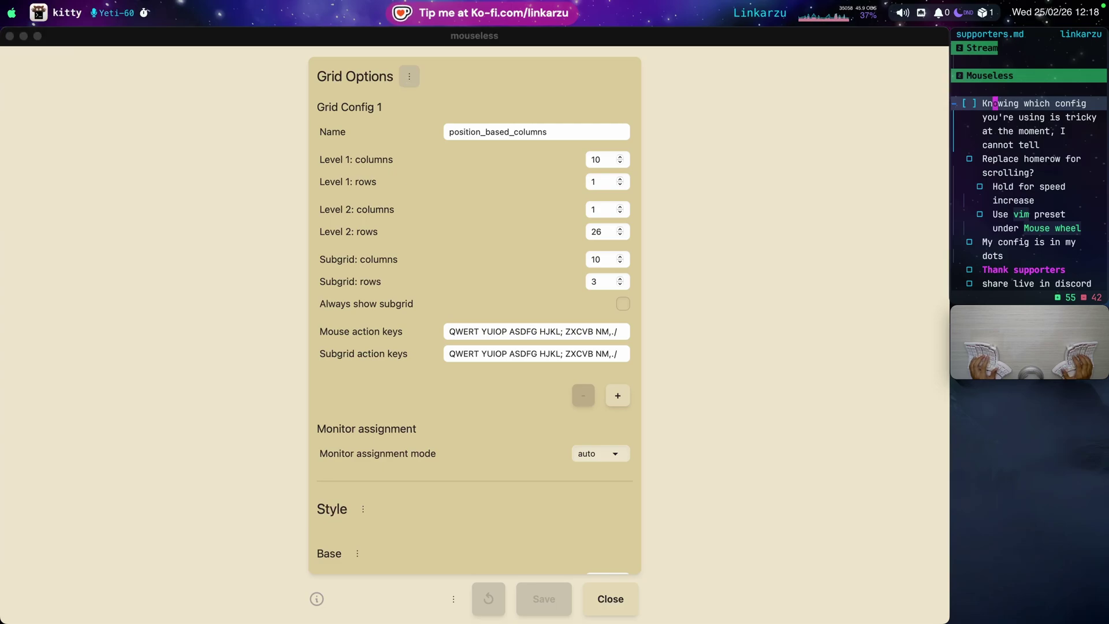
key(alt+x)
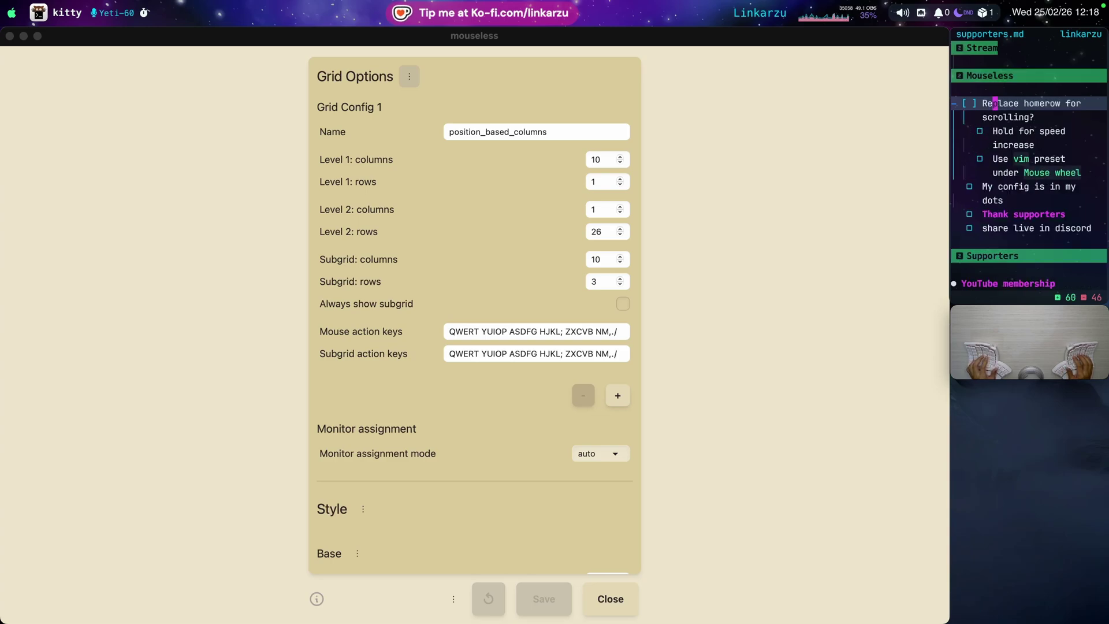
Return to Mouseless and view the Mouse wheel keymap's presets, reaching them through grid cell R, T and subcell Y
key(super+Tab)
key(ctrl+alt+shift+super+s)
key(d)
key(d)
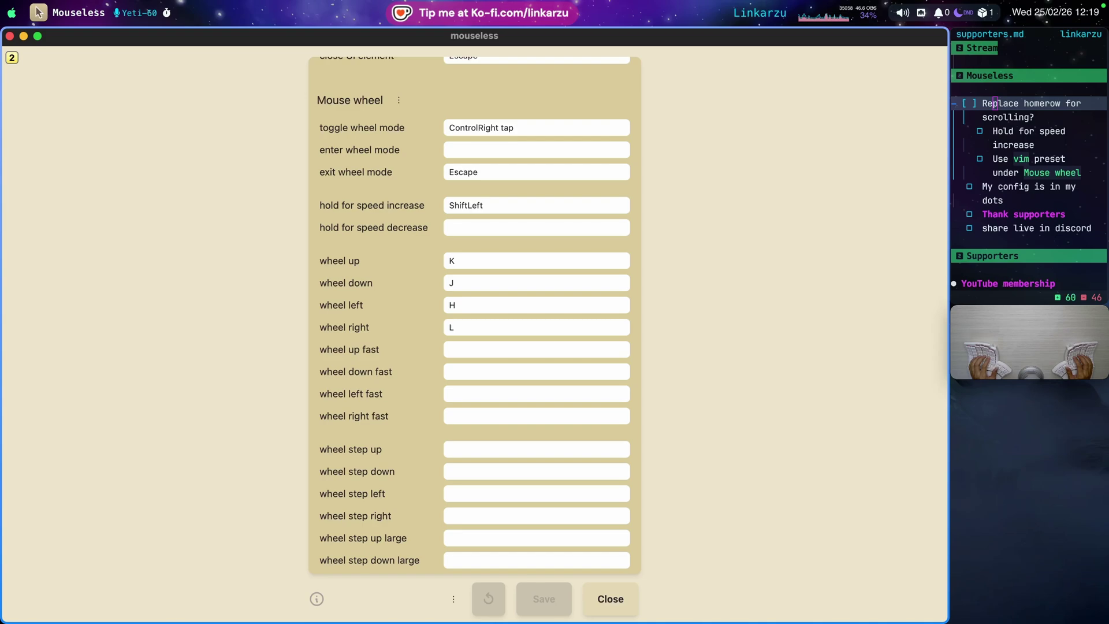
key(alt+Tab)
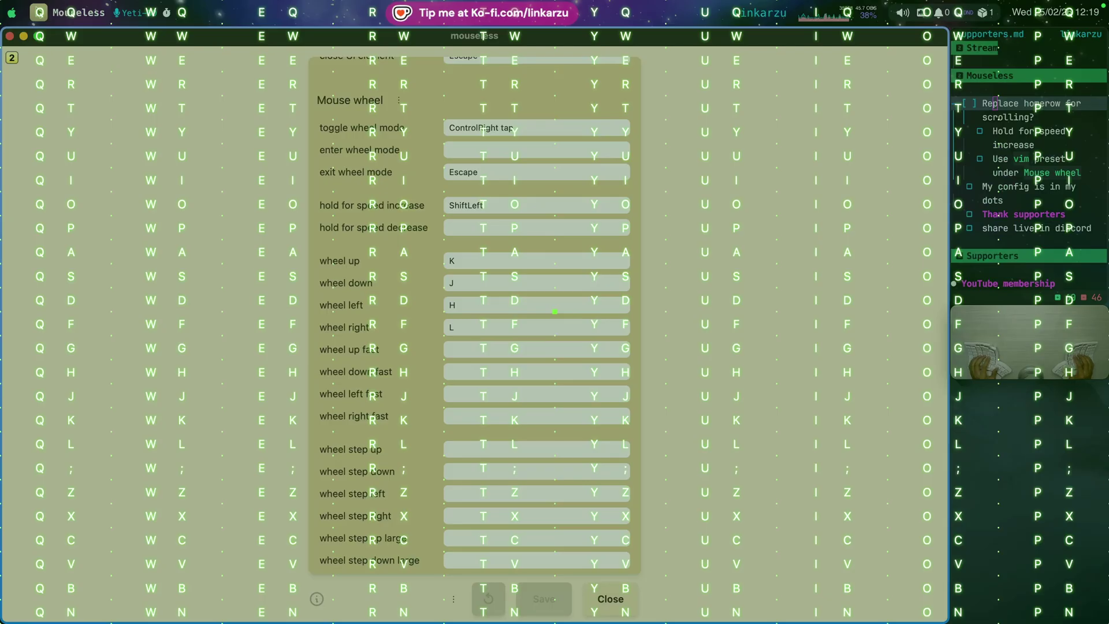
key(r)
key(t)
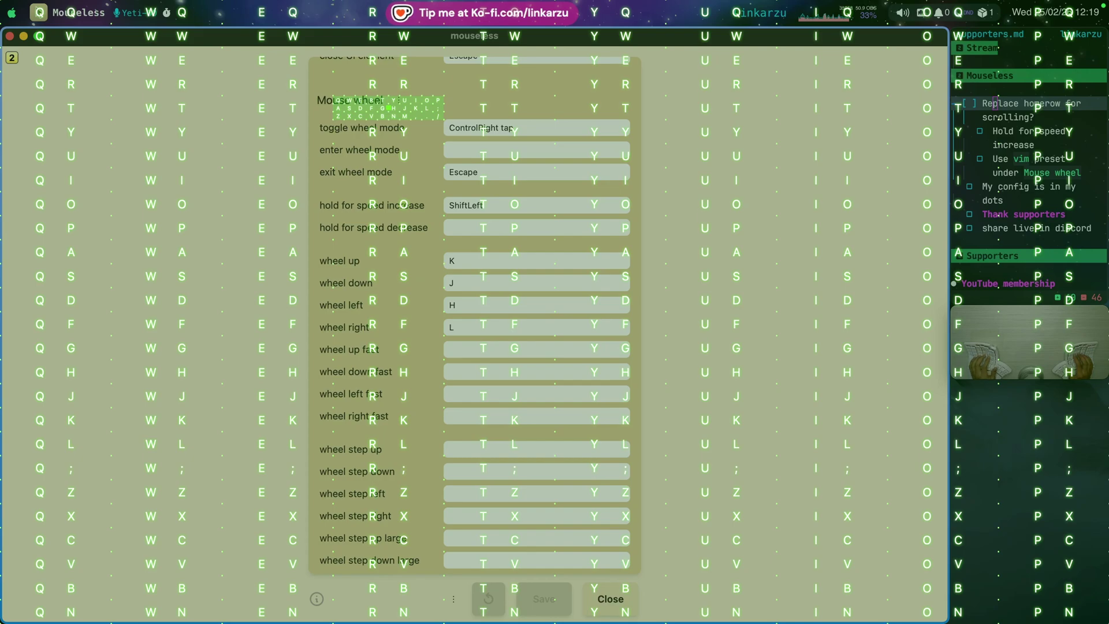
key(y)
key(space)
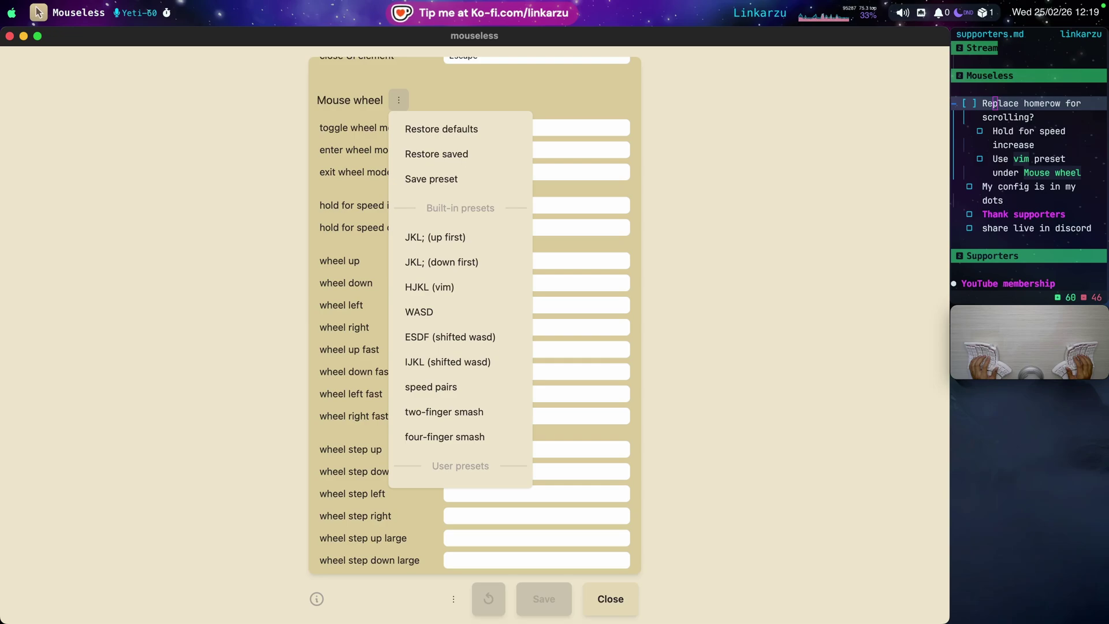
key(Escape)
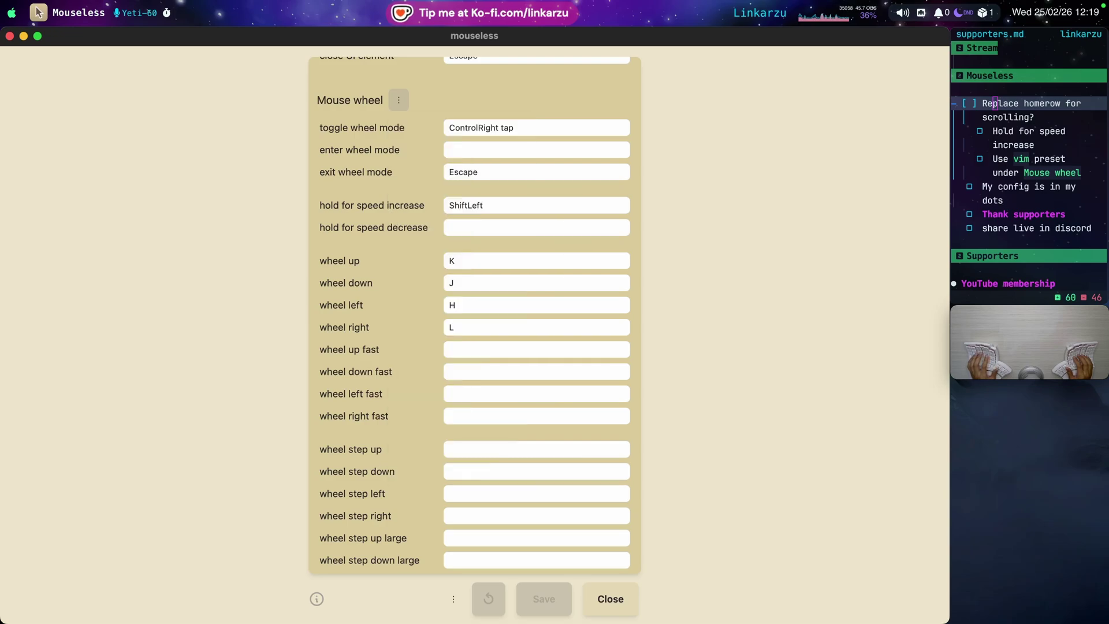
Switch to the Zen browser and use Mouseless wheel mode to scroll up and down GitHub issue #110, leaving wheel mode at the end
key(super+Tab)
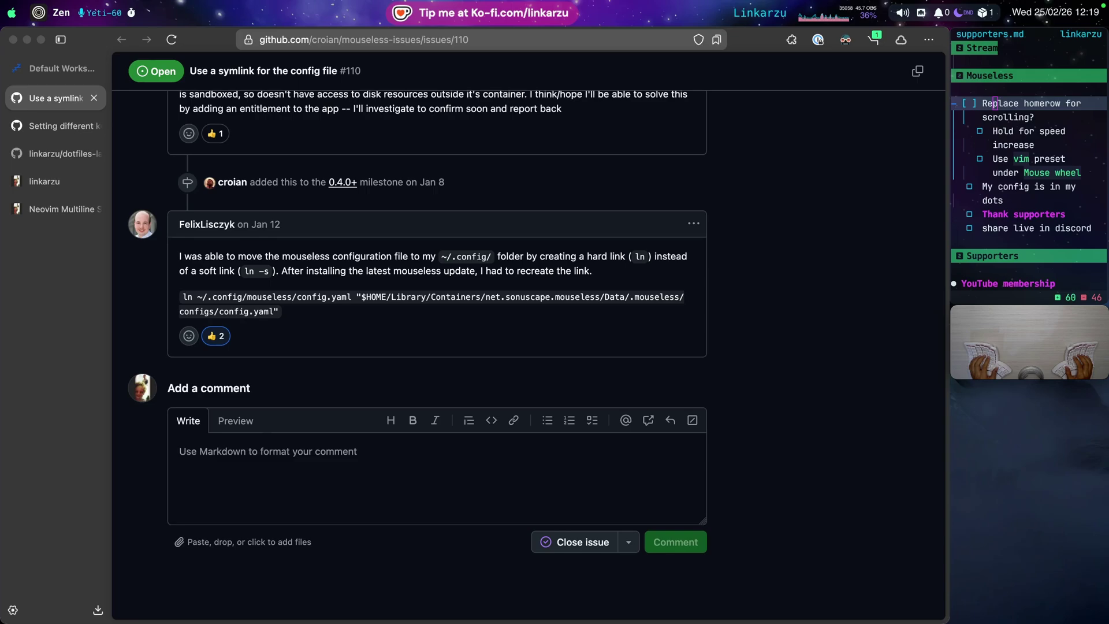
key(alt+w)
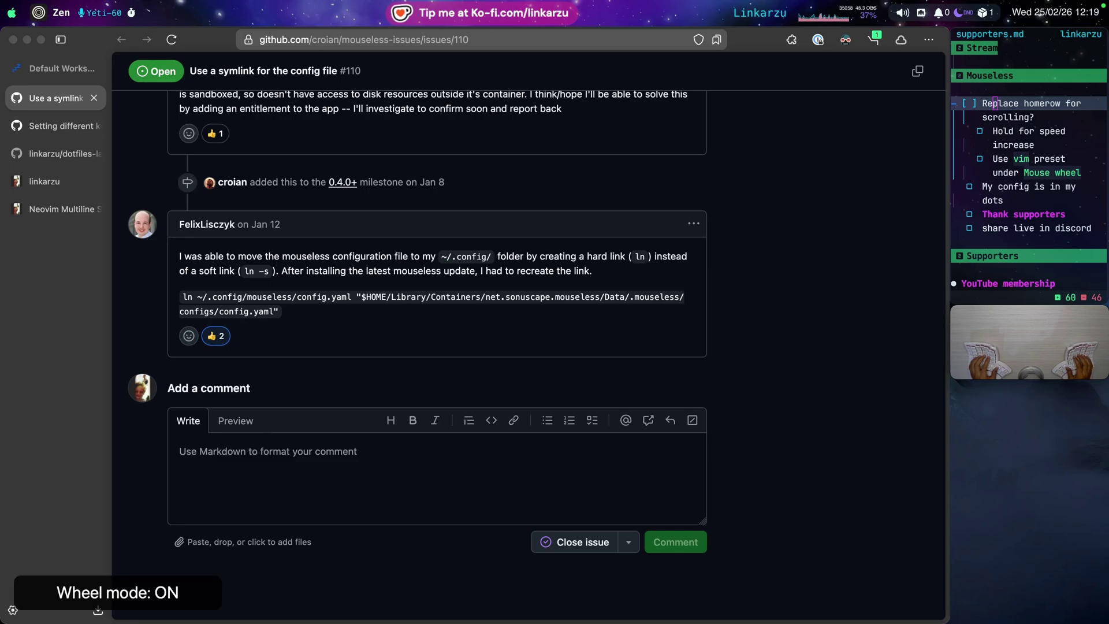
key(k)
key(j)
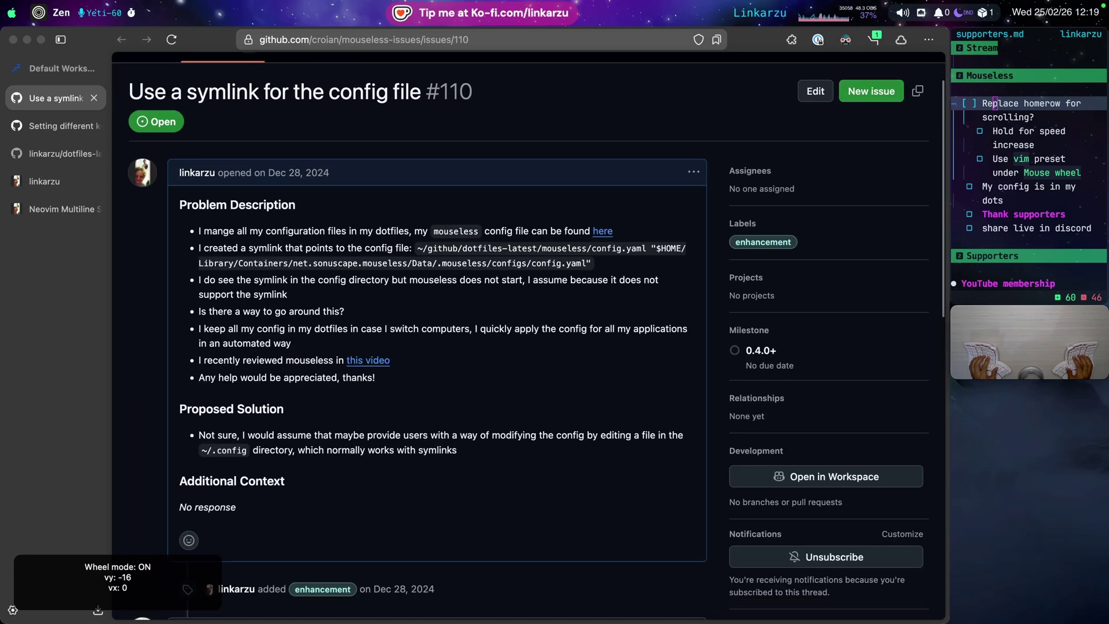
key(k)
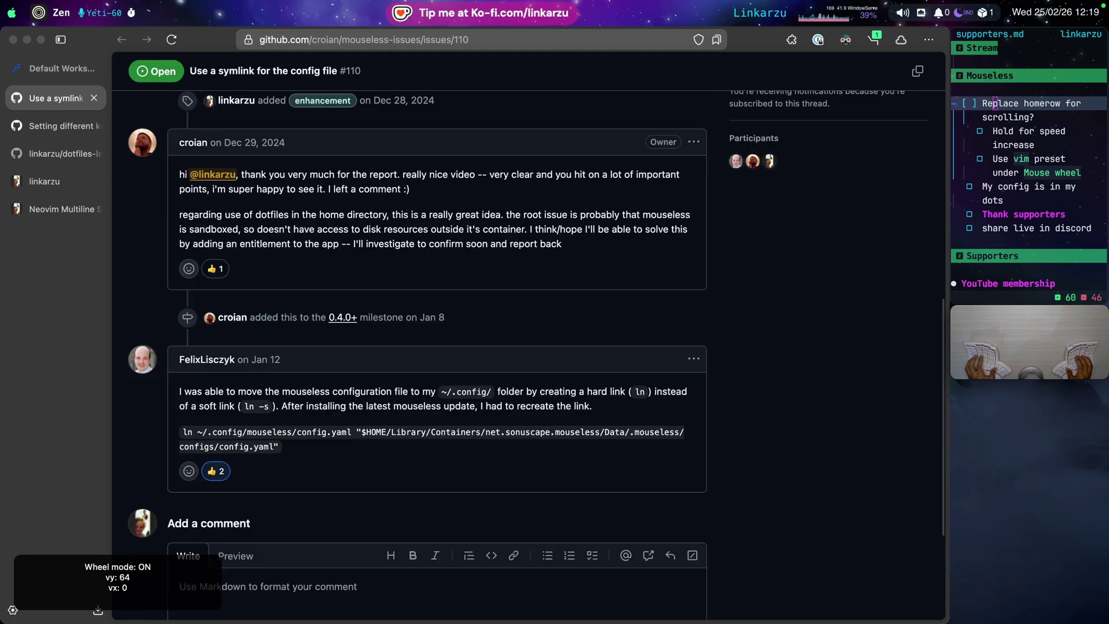
key(j)
key(k)
key(j)
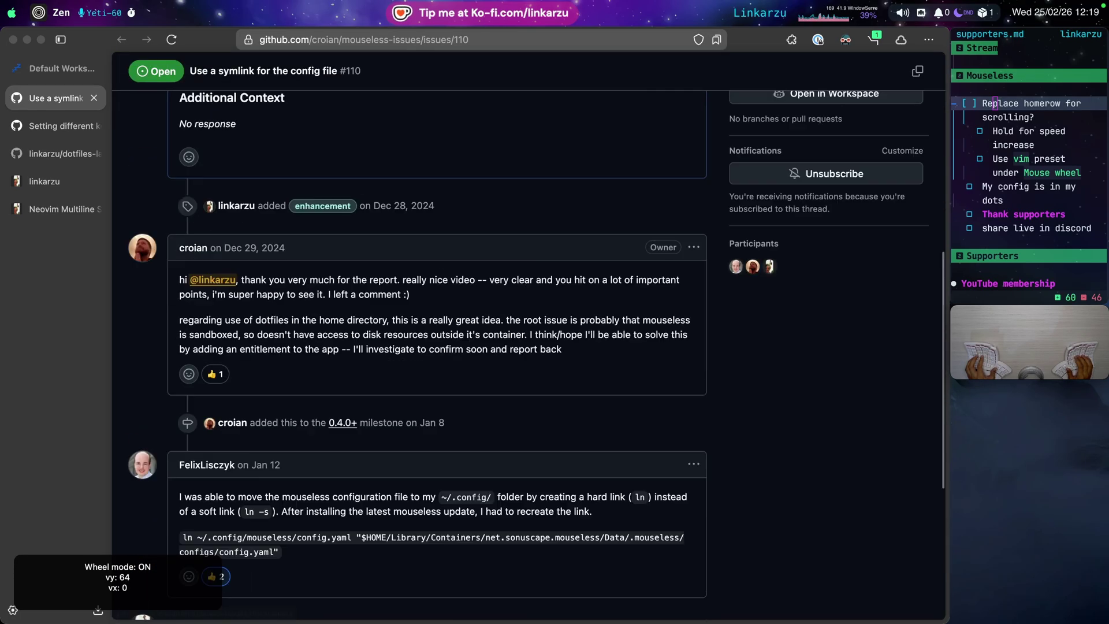
key(k)
key(j)
key(k)
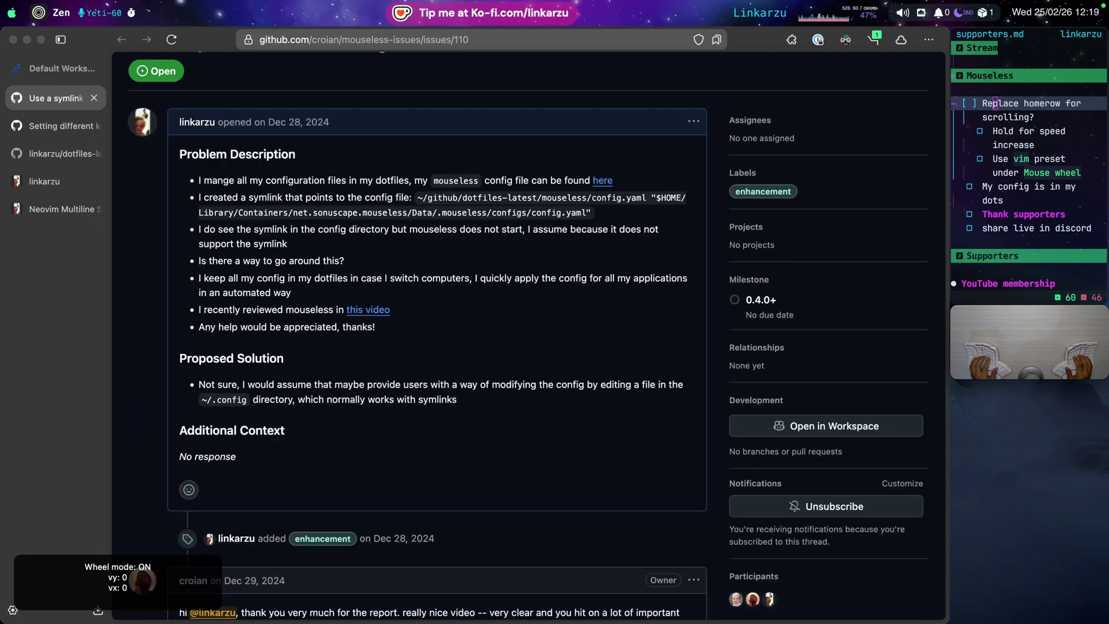
key(Escape)
Switch to Discord and use wheel mode to scroll the "Zen Browser update" thread to its start and back to the latest message
key(super+Tab)
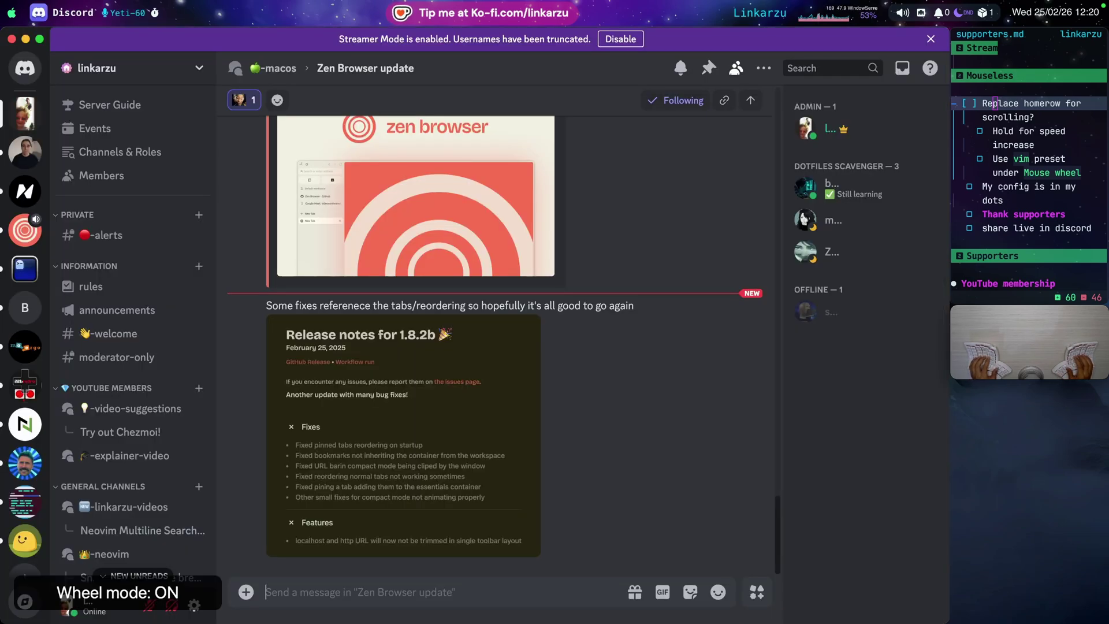
key(k)
key(k)
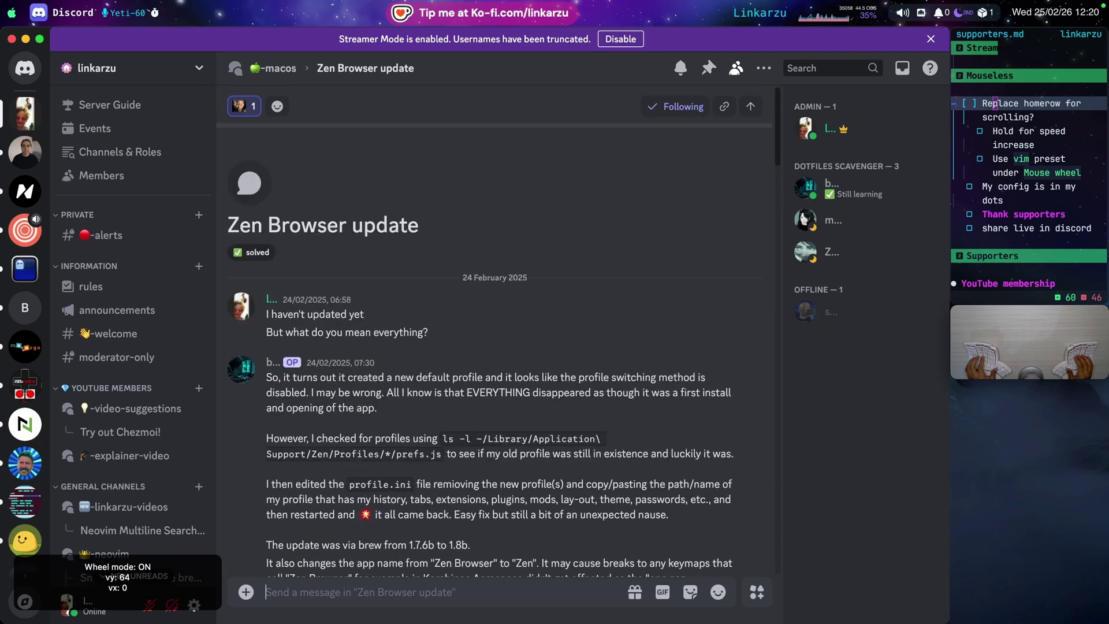
key(j)
key(j)
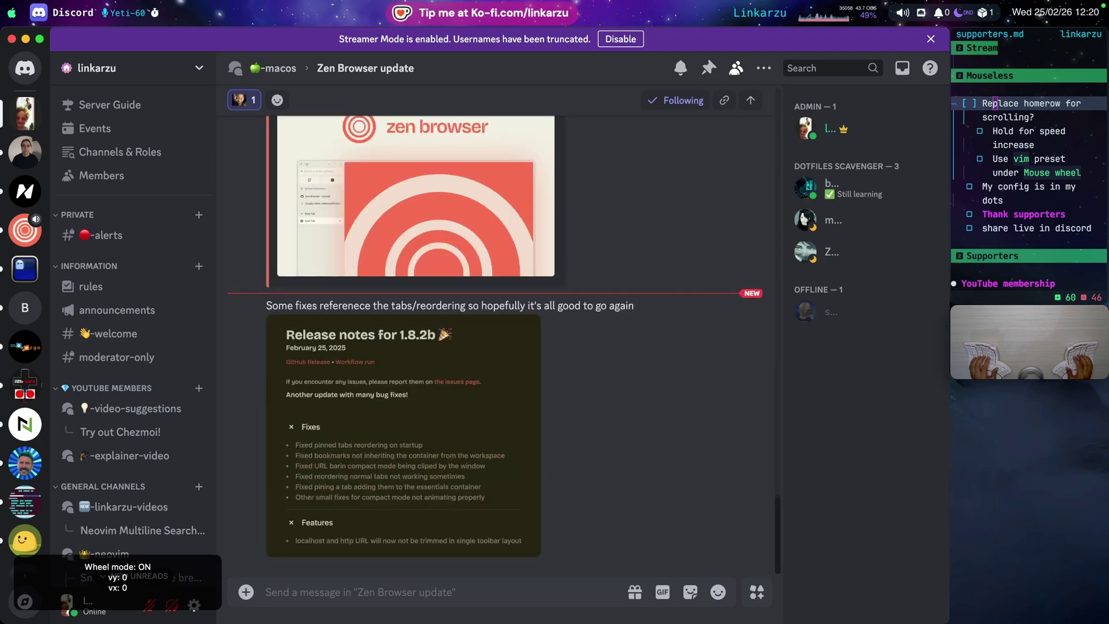
key(Escape)
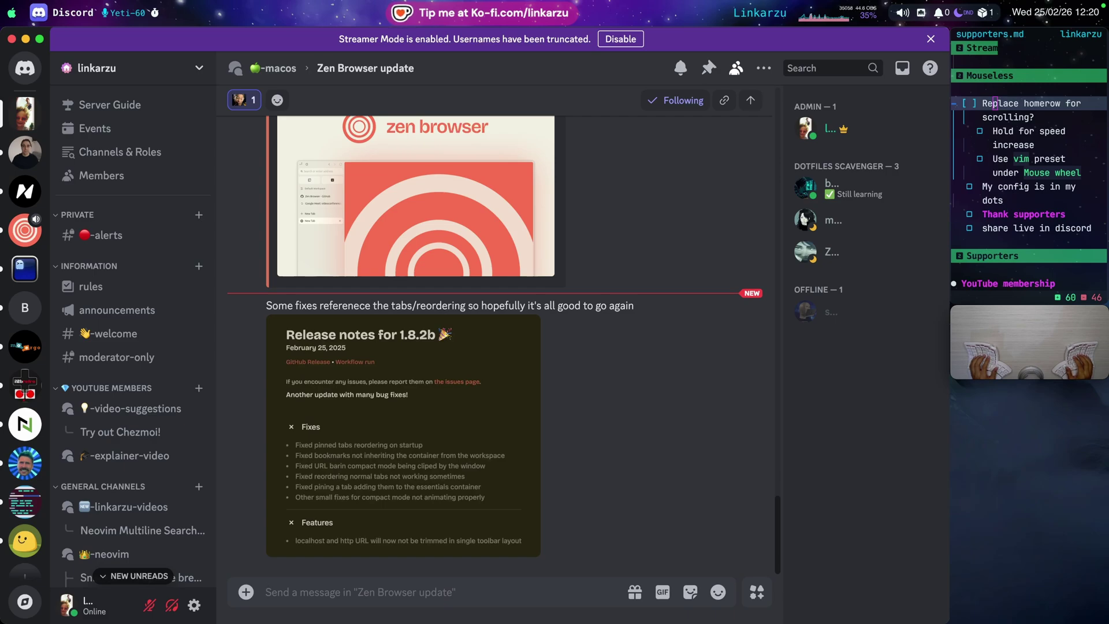
Start Homerow scrolling in Discord and cycle through the scroll areas to the thread's message area
key(ctrl+alt+shift+super+s)
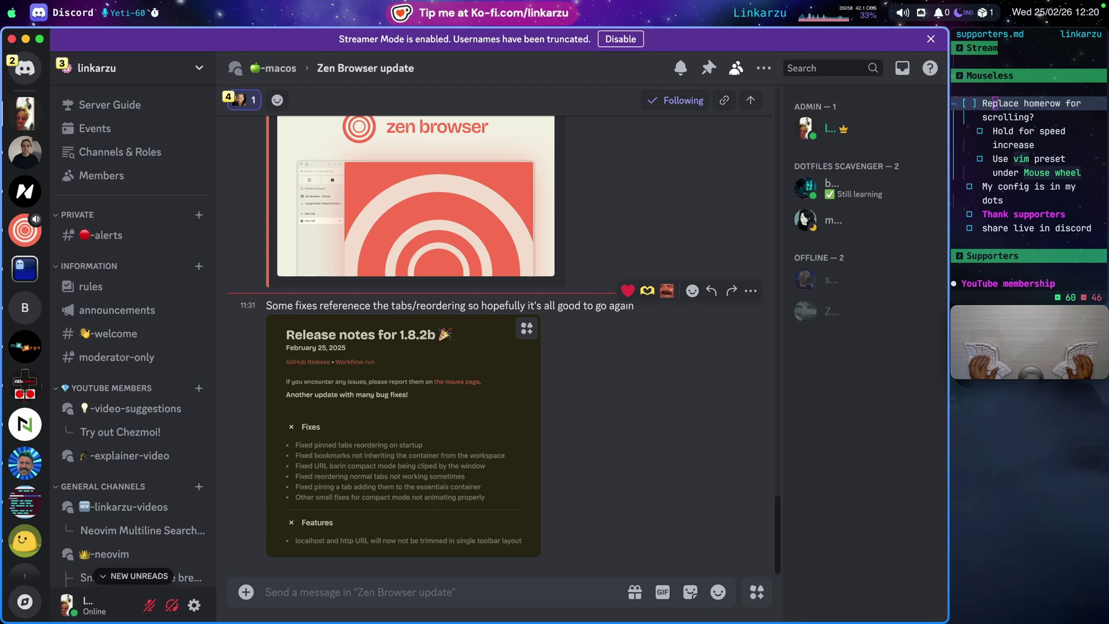
key(Tab)
key(Tab)
key(Tab)
key(Tab)
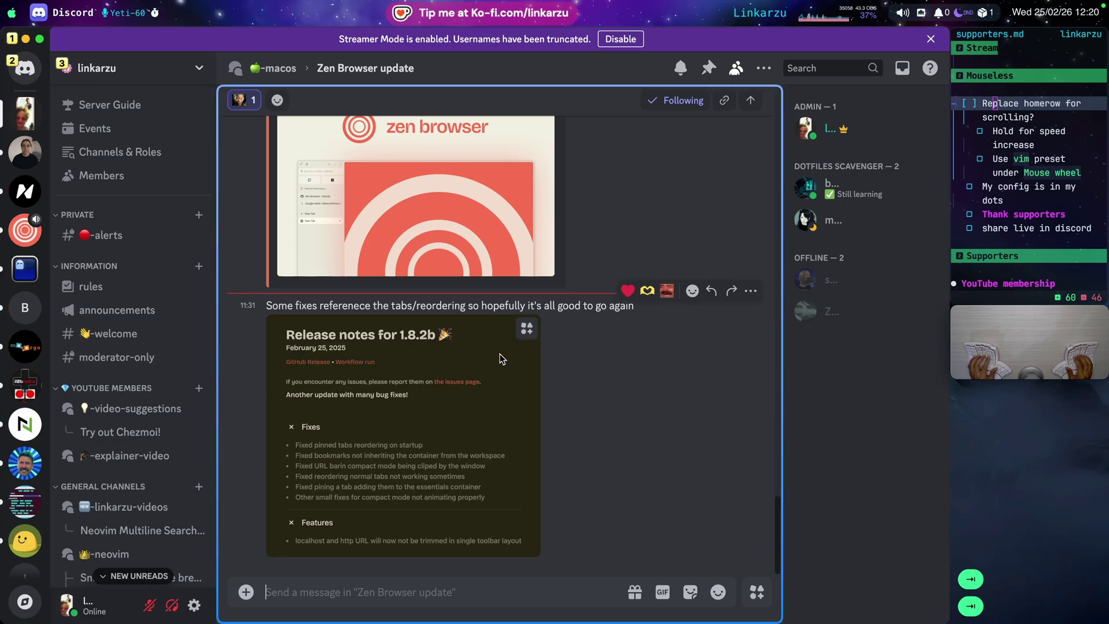
Scroll the "Zen Browser update" thread up through its earlier messages and back down with Homerow
key(k)
key(k)
key(k)
key(k)
key(k)
key(k)
key(k)
key(k)
key(k)
key(k)
key(k)
key(k)
key(k)
key(k)
key(k)
key(k)
key(k)
key(k)
key(k)
key(k)
key(k)
key(j)
key(j)
key(j)
key(j)
key(j)
key(j)
key(j)
key(j)
key(j)
key(j)
key(j)
key(j)
key(j)
key(j)
key(j)
key(j)
key(j)
key(j)
key(j)
key(j)
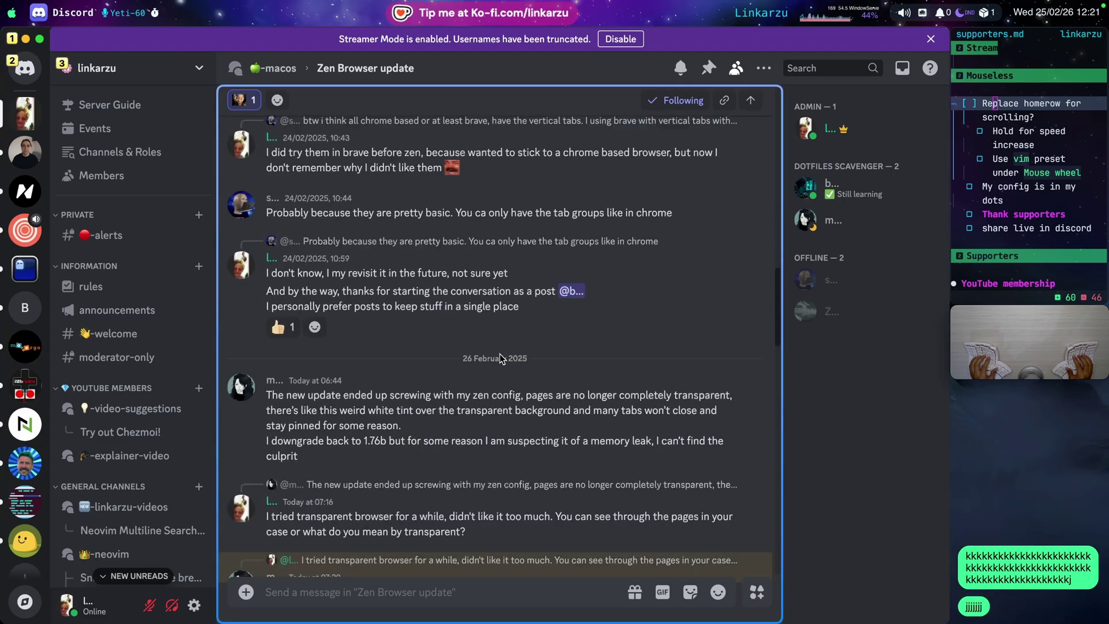
Switch Homerow scrolling back to the server's channel list and scroll through it down and up repeatedly
key(shift+Tab)
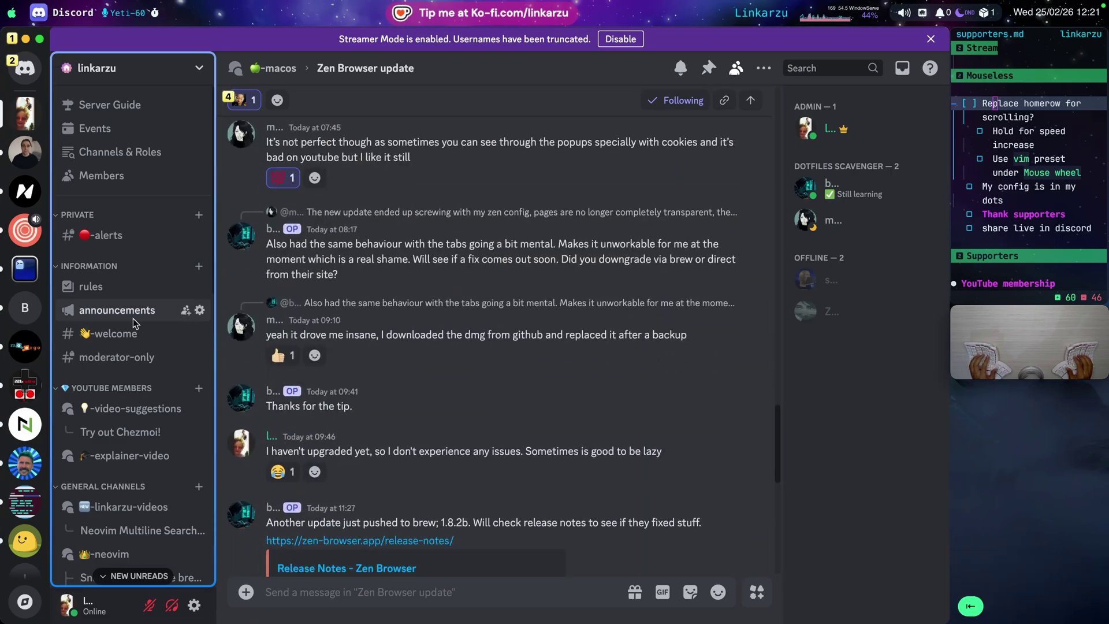
key(j)
key(j)
key(j)
key(j)
key(j)
key(j)
key(j)
key(j)
key(j)
key(j)
key(j)
key(j)
key(j)
key(j)
key(j)
key(j)
key(j)
key(j)
key(j)
key(j)
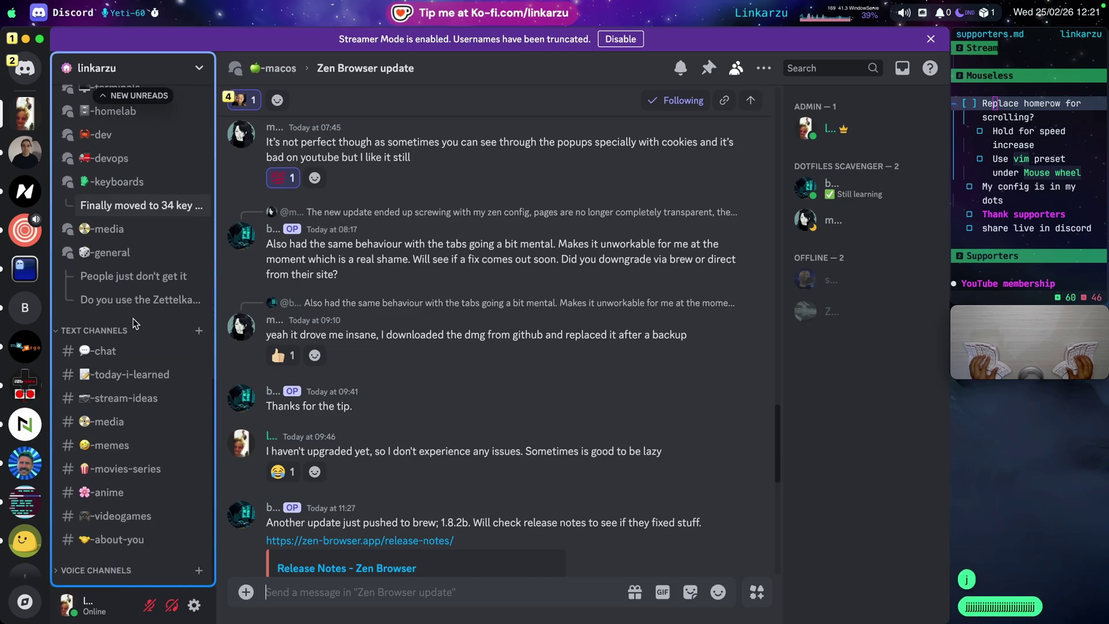
key(k)
key(k)
key(k)
key(k)
key(k)
key(k)
key(k)
key(k)
key(k)
key(k)
key(k)
key(k)
key(k)
key(j)
key(j)
key(j)
key(j)
key(j)
key(j)
key(j)
key(j)
key(j)
key(j)
key(j)
key(j)
key(j)
key(j)
key(j)
key(j)
key(j)
key(j)
key(j)
key(j)
key(k)
key(k)
key(k)
key(k)
key(k)
key(k)
key(k)
key(k)
key(k)
key(k)
key(k)
key(k)
key(k)
key(k)
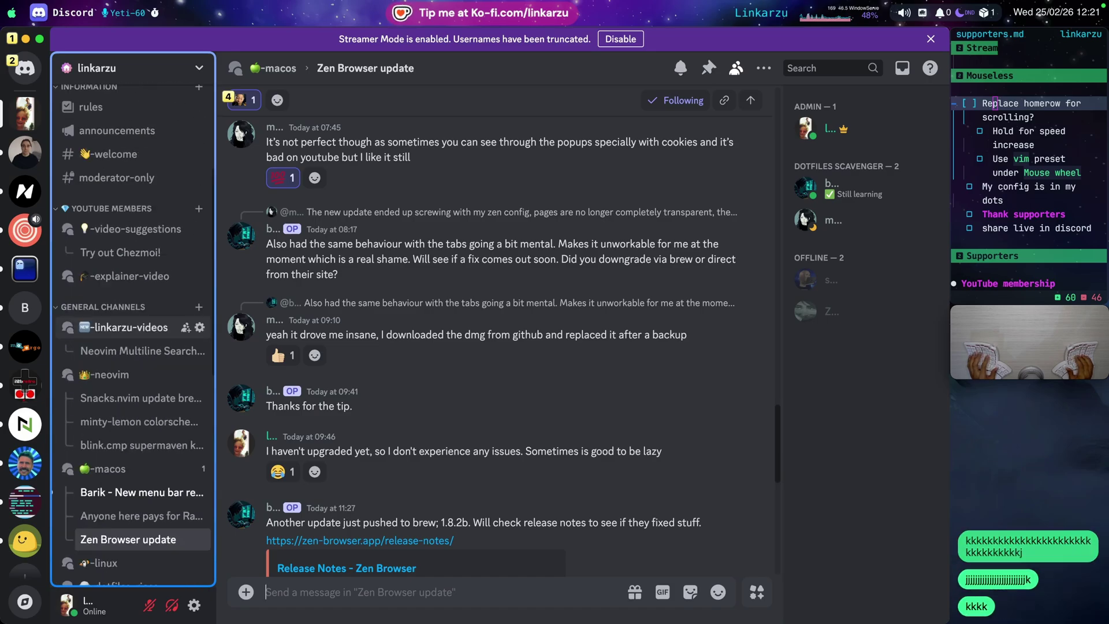
Move Homerow scrolling forward to the thread's message area and scroll up, down and up again to the 26 February 2025 messages
key(Tab)
key(k)
key(k)
key(k)
key(k)
key(k)
key(k)
key(k)
key(k)
key(k)
key(k)
key(k)
key(k)
key(k)
key(k)
key(k)
key(k)
key(k)
key(k)
key(j)
key(j)
key(j)
key(j)
key(j)
key(j)
key(j)
key(j)
key(j)
key(j)
key(j)
key(j)
key(j)
key(j)
key(j)
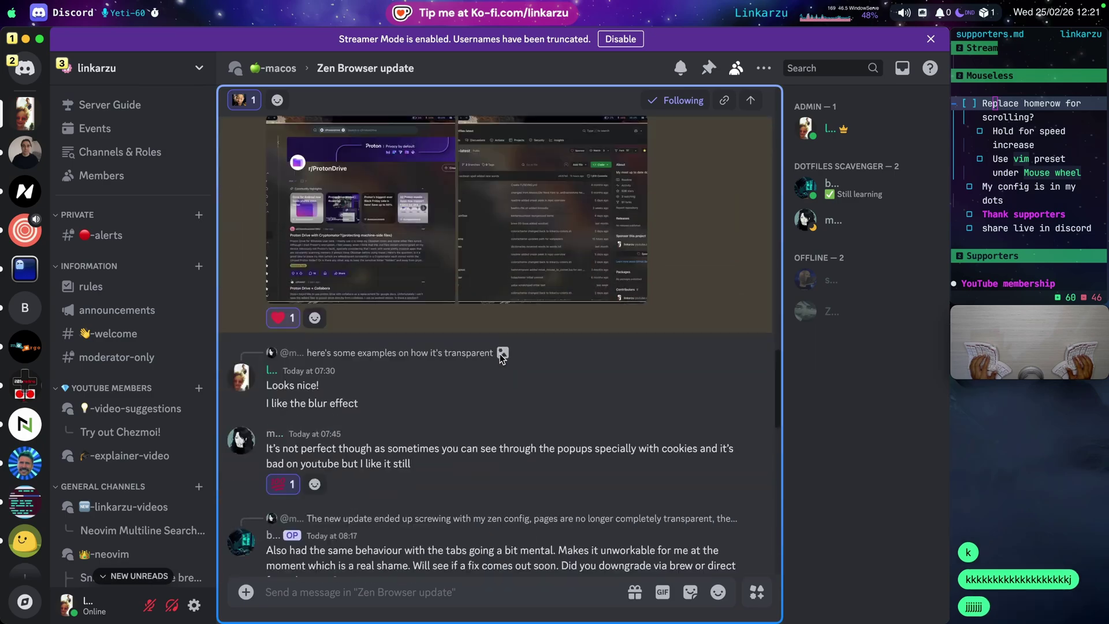
key(k)
key(k)
key(k)
key(k)
key(k)
key(k)
key(k)
key(k)
key(k)
key(k)
key(k)
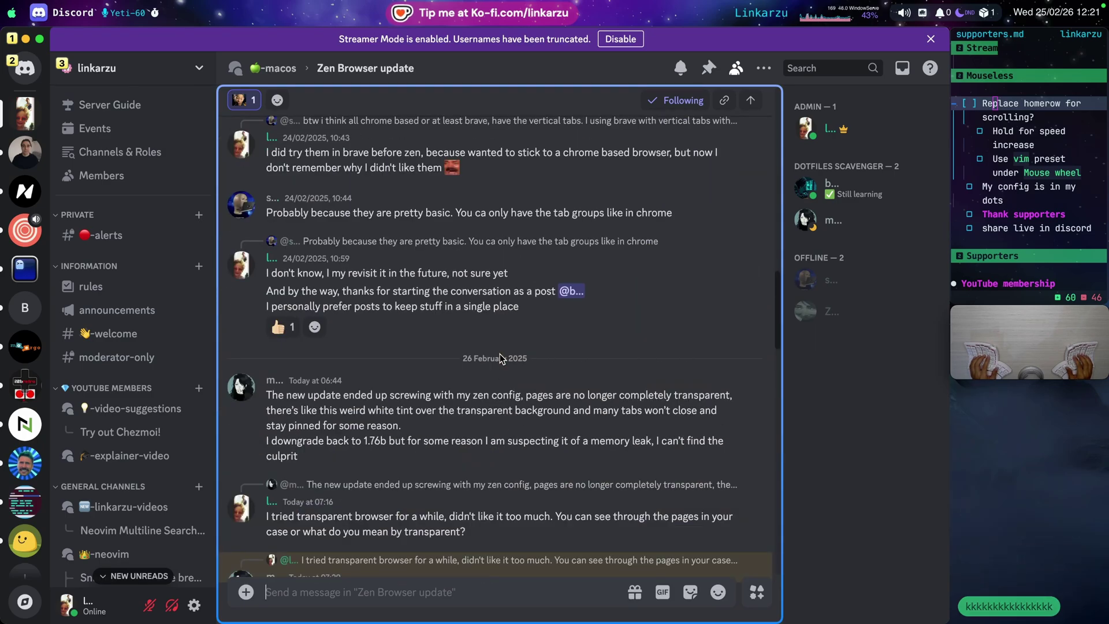
Jump directly between Homerow scroll areas 2, 3 and 4, ending on the thread's message area
key(2)
key(3)
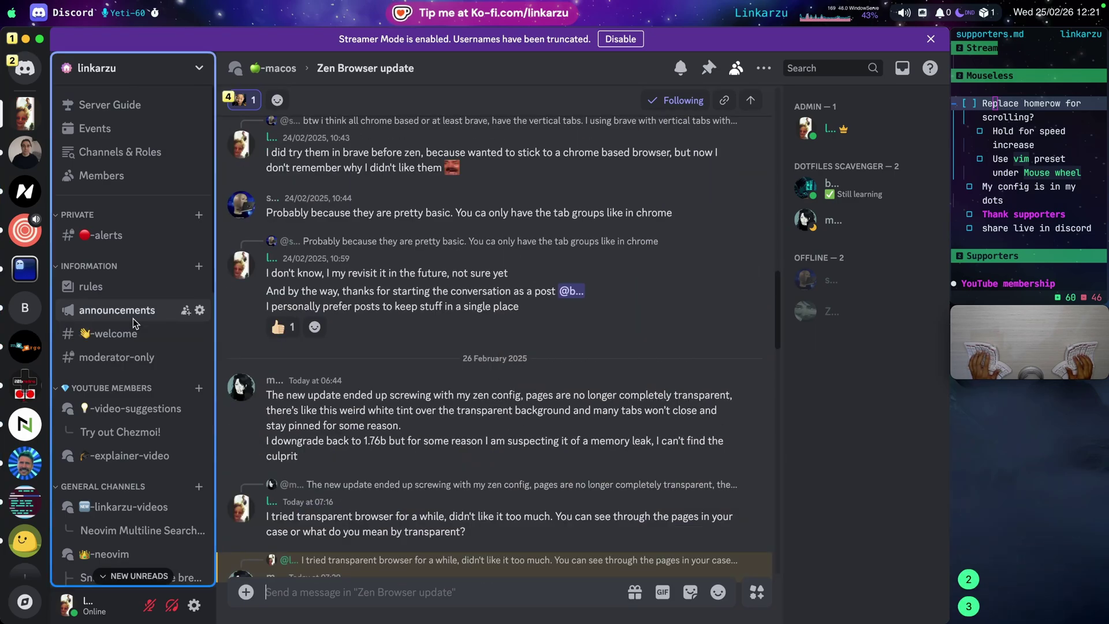
key(4)
Scroll the thread down to the transparent browser screenshots and back up to the 24/02/2025 messages with Homerow
key(j)
key(j)
key(j)
key(j)
key(j)
key(j)
key(j)
key(j)
key(j)
key(j)
key(j)
key(j)
key(j)
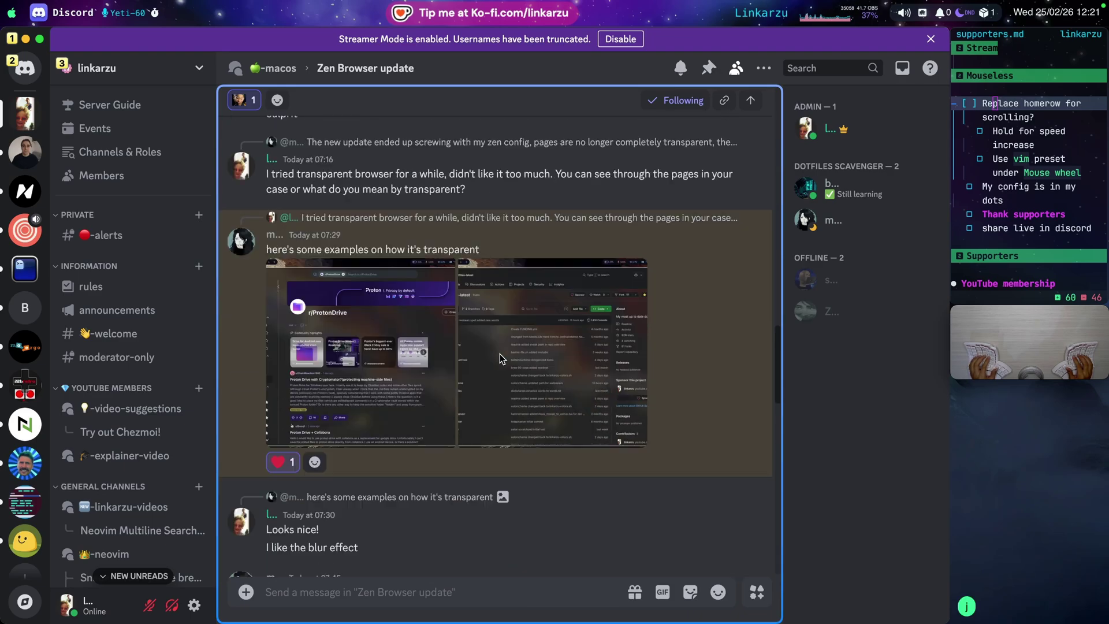
key(k)
key(k)
key(k)
key(k)
key(k)
key(k)
key(k)
key(k)
key(k)
key(k)
key(k)
key(k)
key(k)
key(k)
key(k)
key(k)
key(k)
key(k)
key(k)
key(k)
key(k)
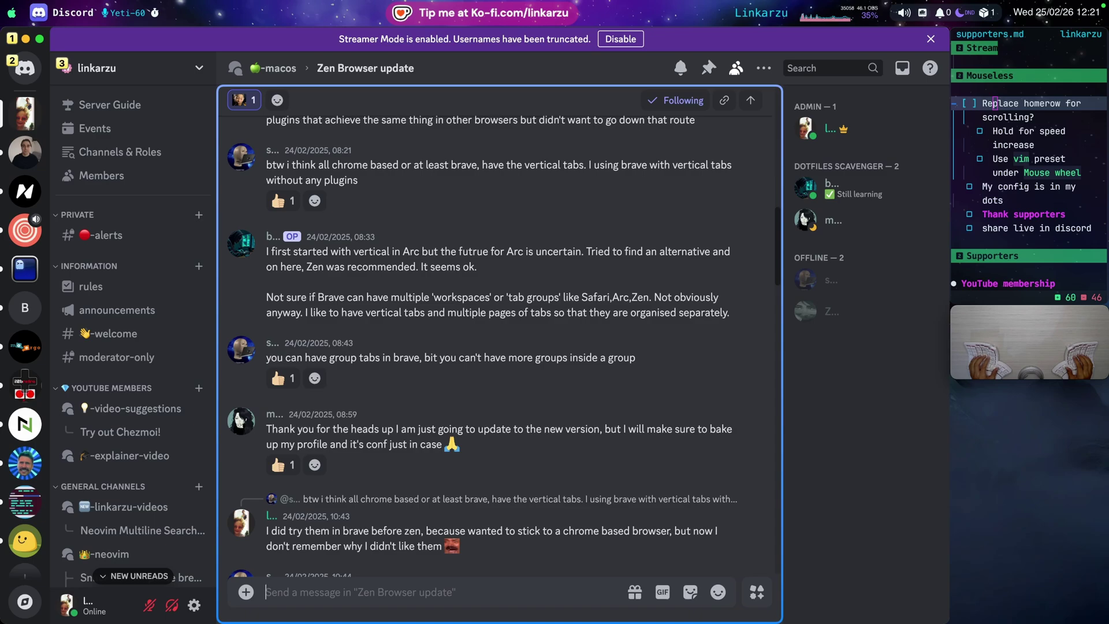
Switch to the task list in kitty and mark "Hold for speed increase" and "Use vim preset under Mouse wheel" as completed
key(super+Tab)
key(k)
key(j)
key(j)
key(j)
key(j)
key(j)
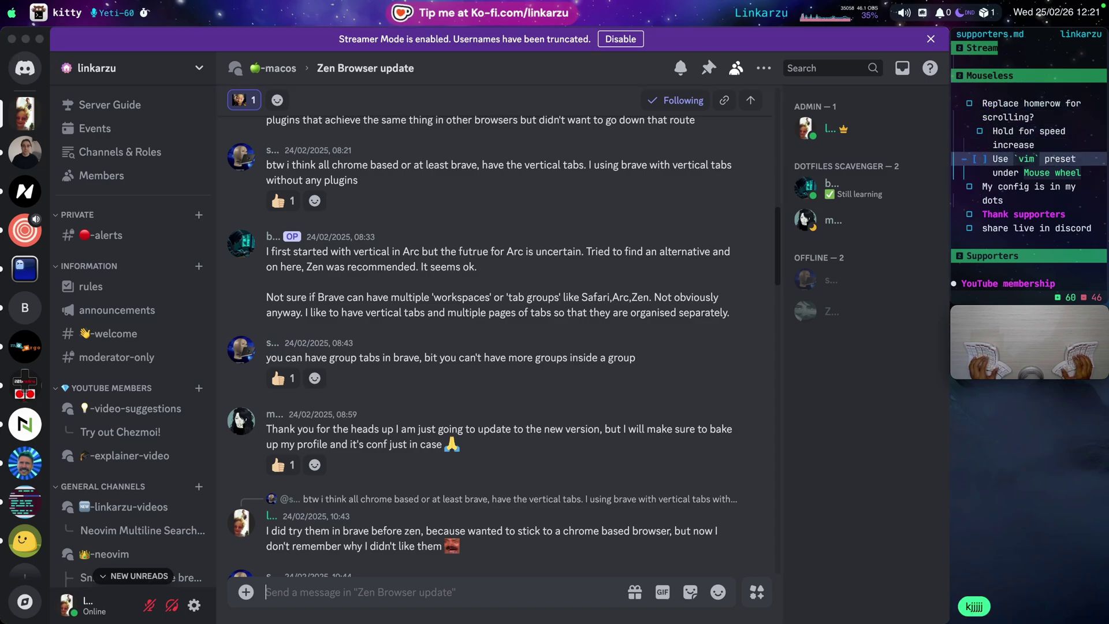
key(alt+x)
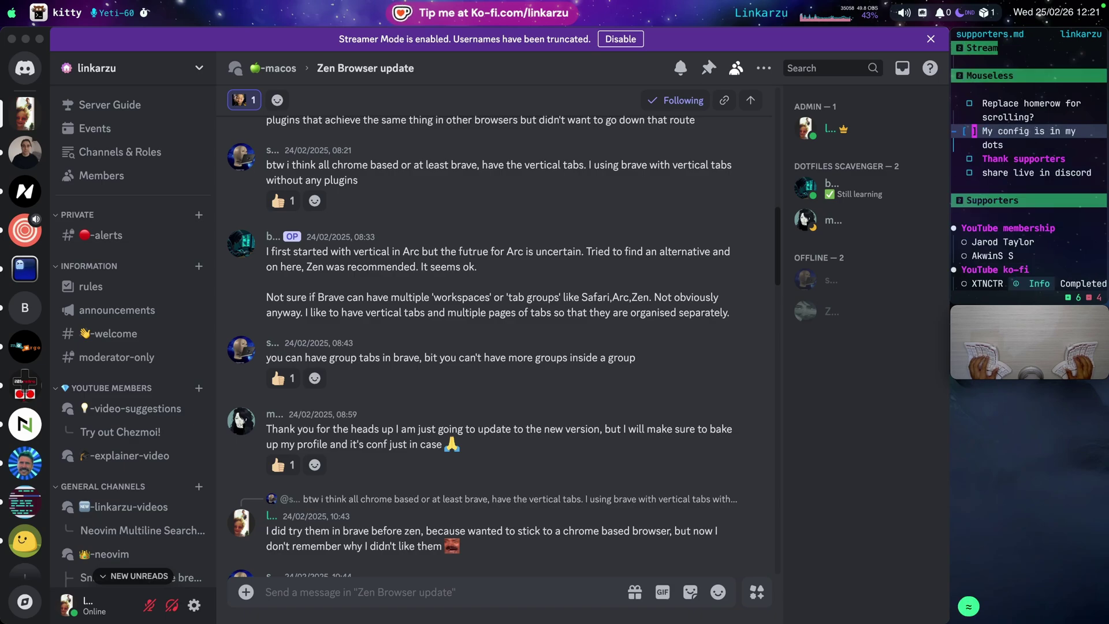
Mark the "Replace homerow for scrolling?" and "My config is in my dots" tasks as completed
key(k)
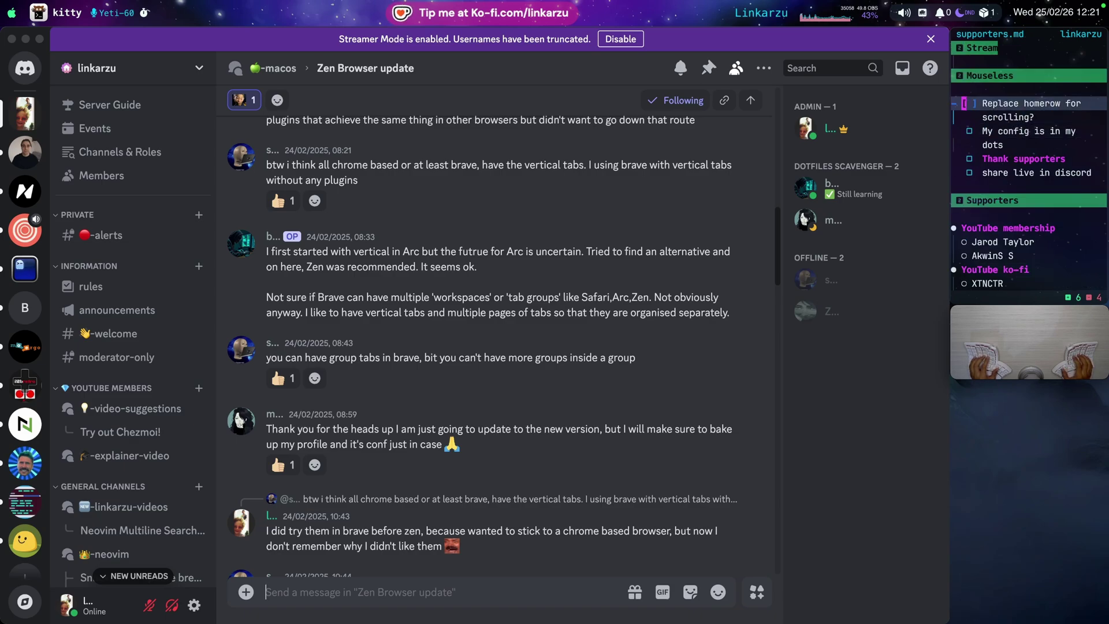
key(alt+x)
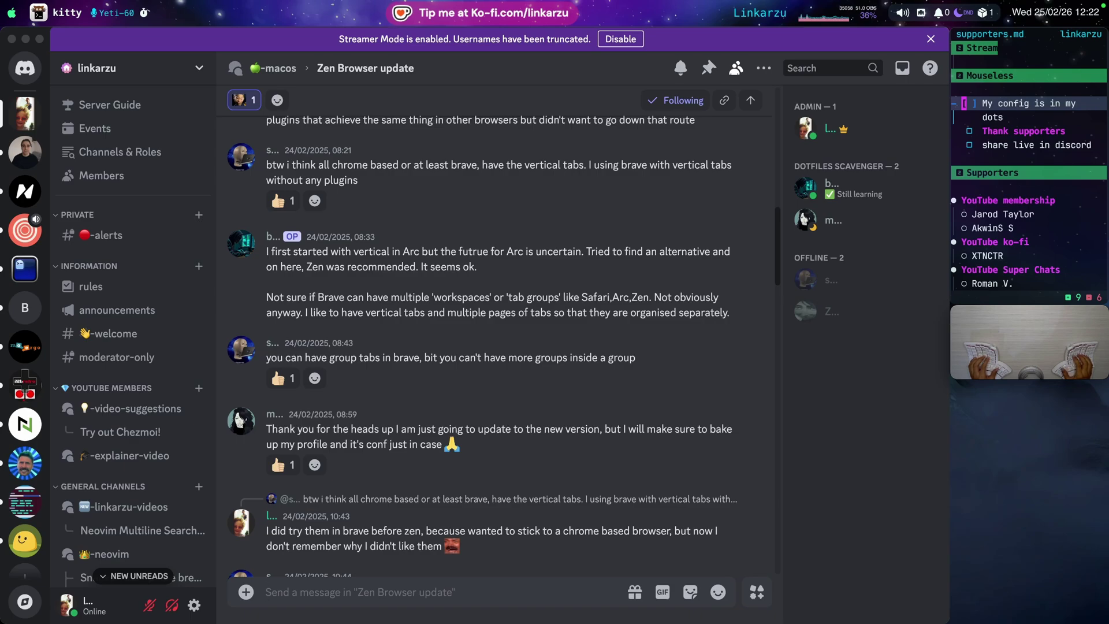
key(alt+x)
key(k)
key(j)
key(k)
key(k)
key(j)
key(j)
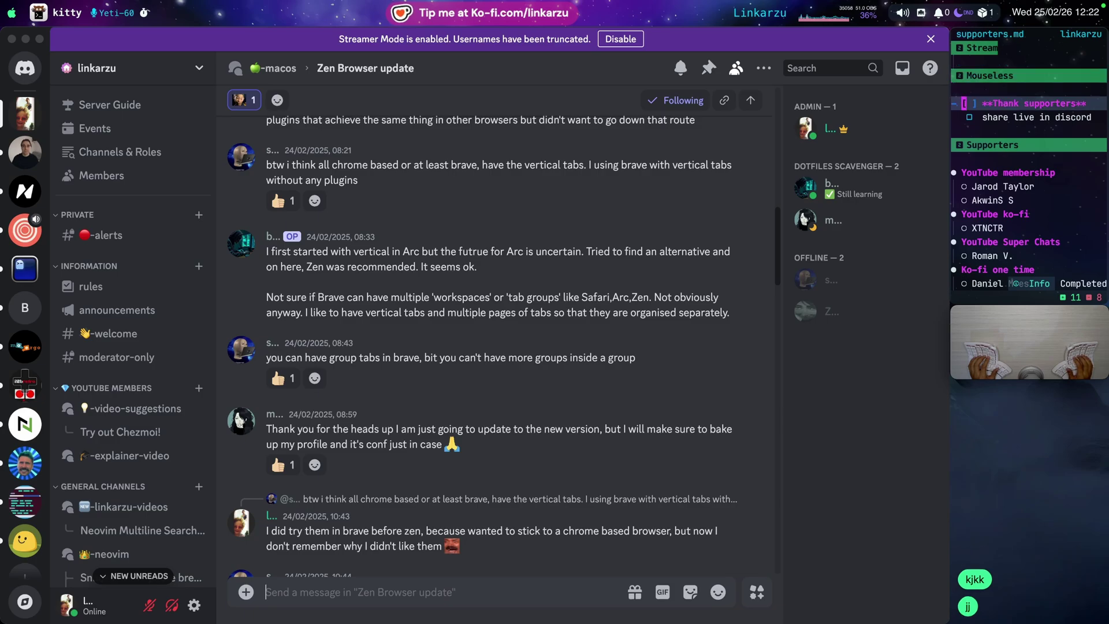
Switch to Zen, find and open mouseless/config.yaml in the dotfiles-latest repository, and return to the repository's main page
key(super+Tab)
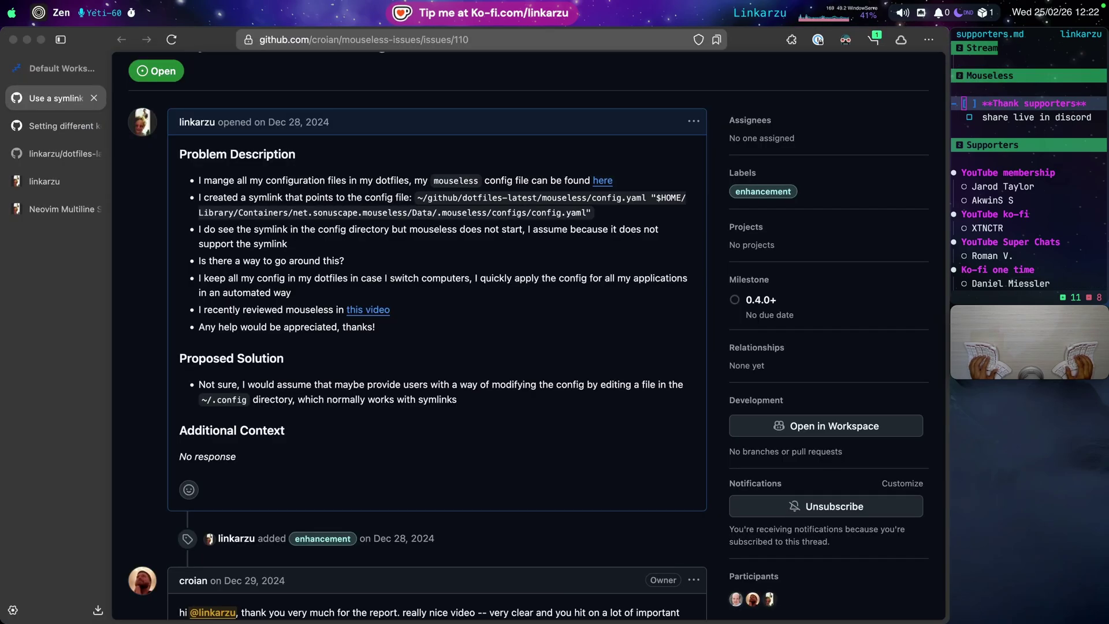
key(super+shift+bracketright)
key(super+shift+bracketright)
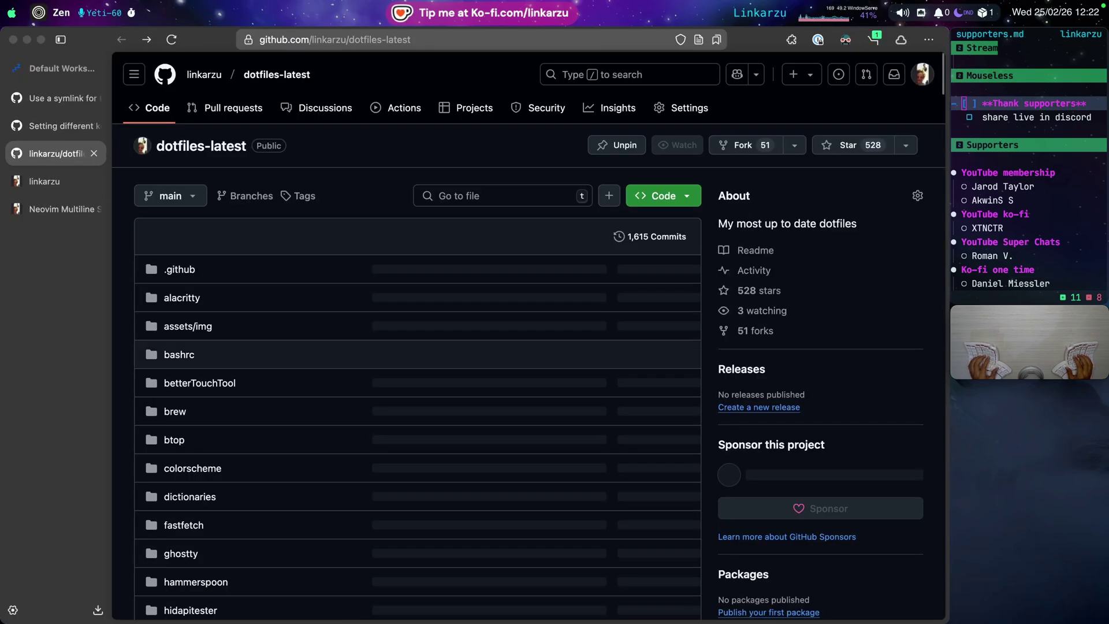
text(t)
text(mo)
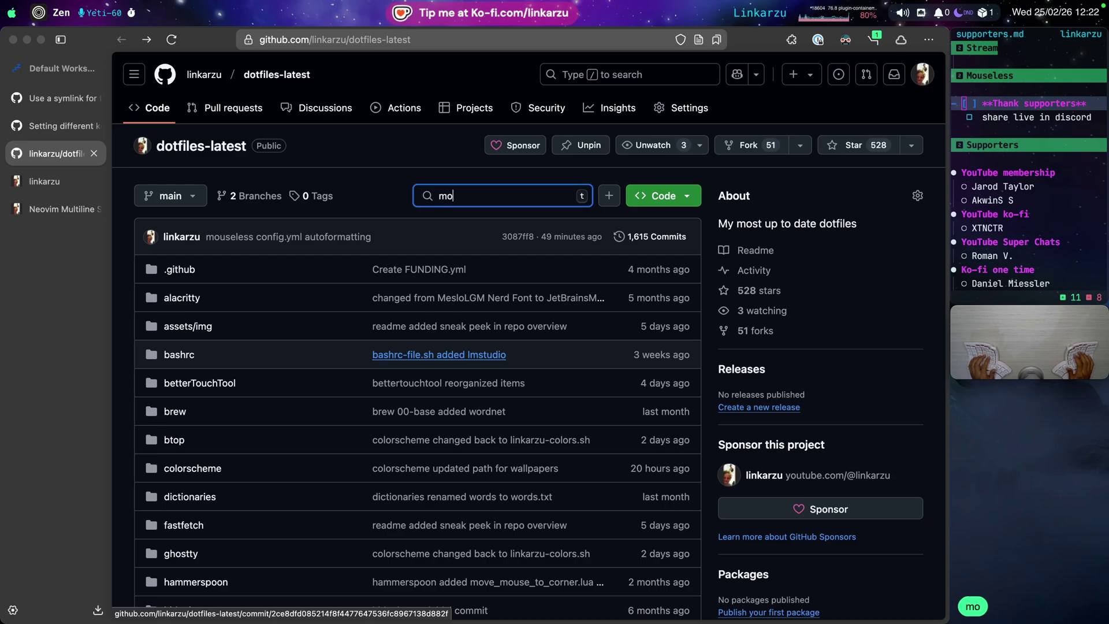
text(useless)
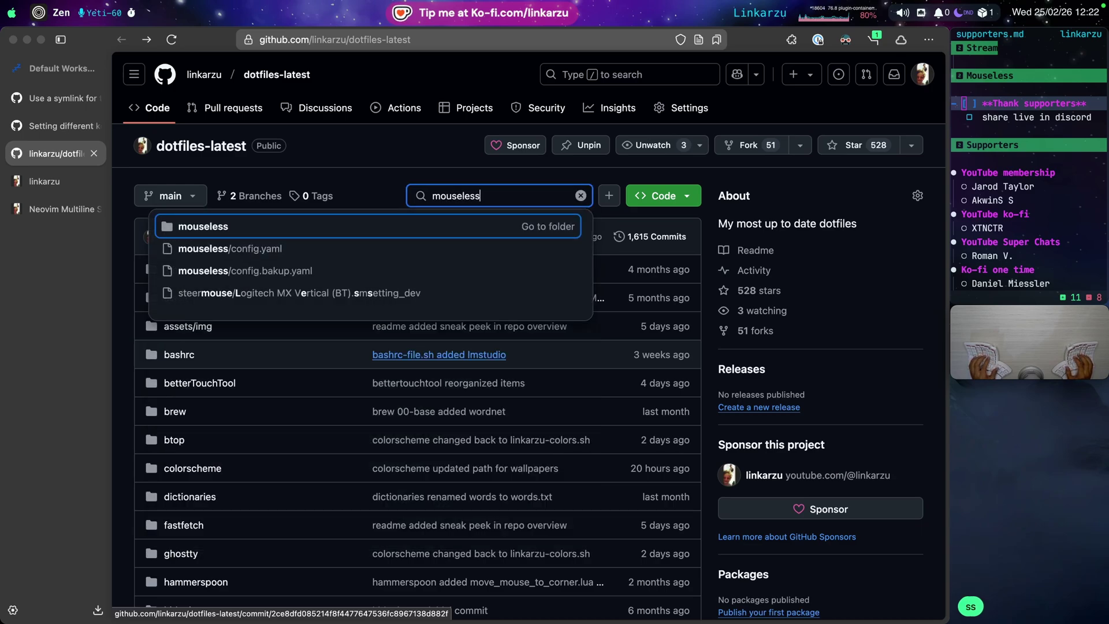
key(Down)
key(Return)
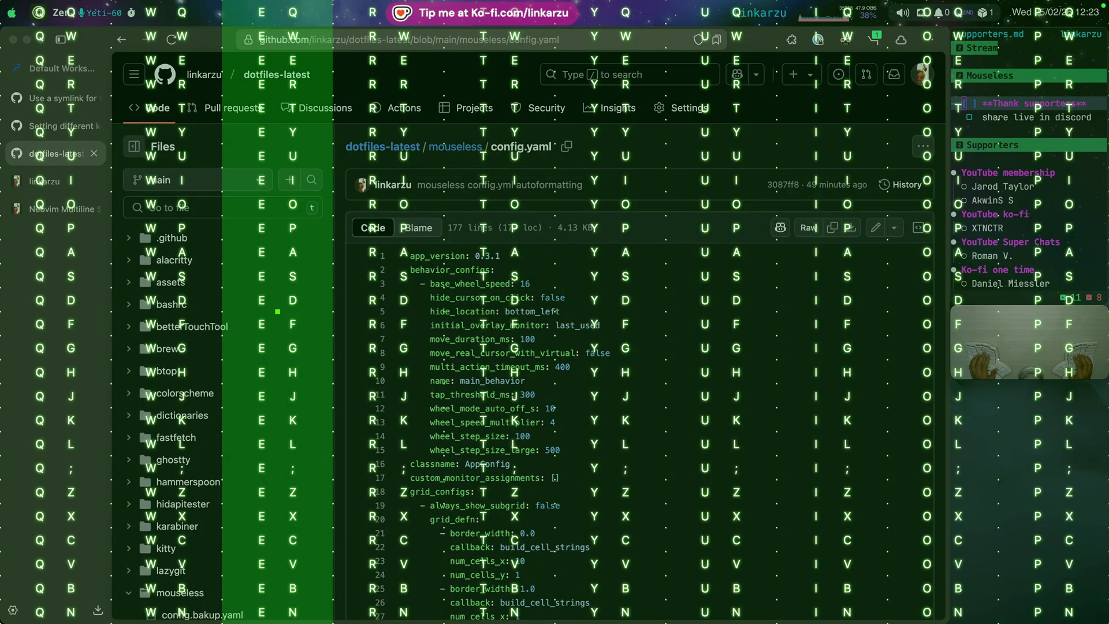
click(294, 80)
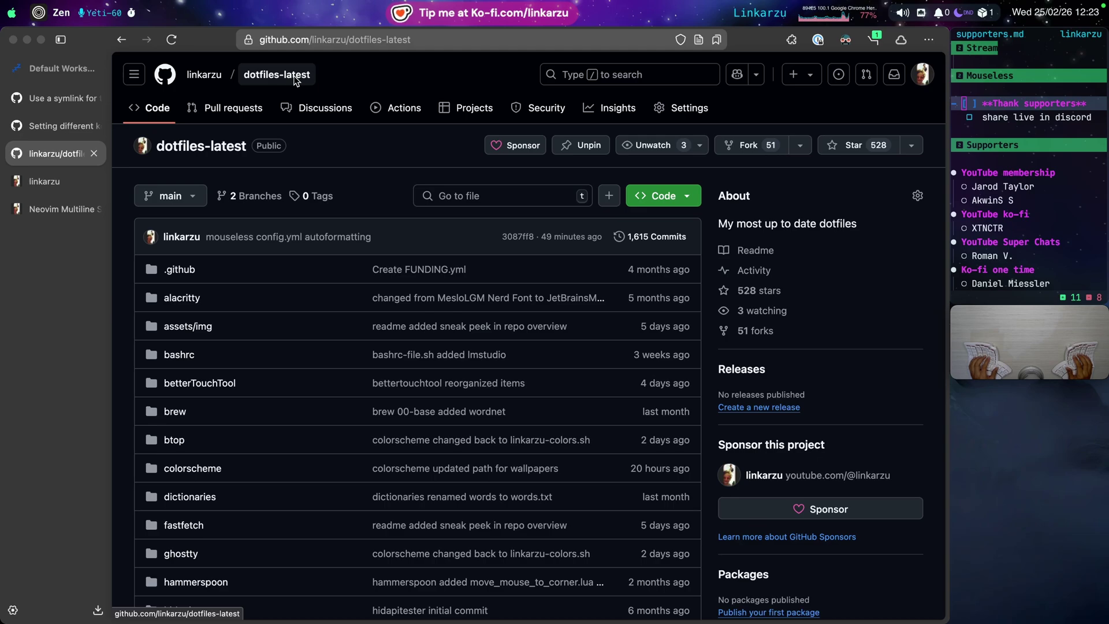
Switch back to the task list in kitty and mark "Thank supporters" as completed
key(super+Tab)
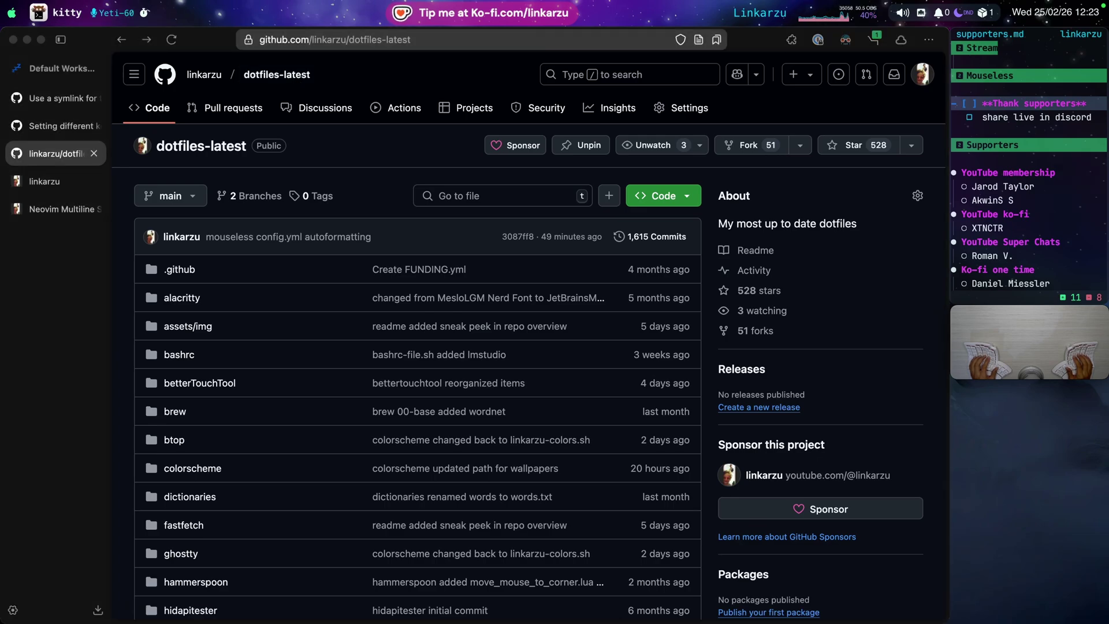
key(k)
key(j)
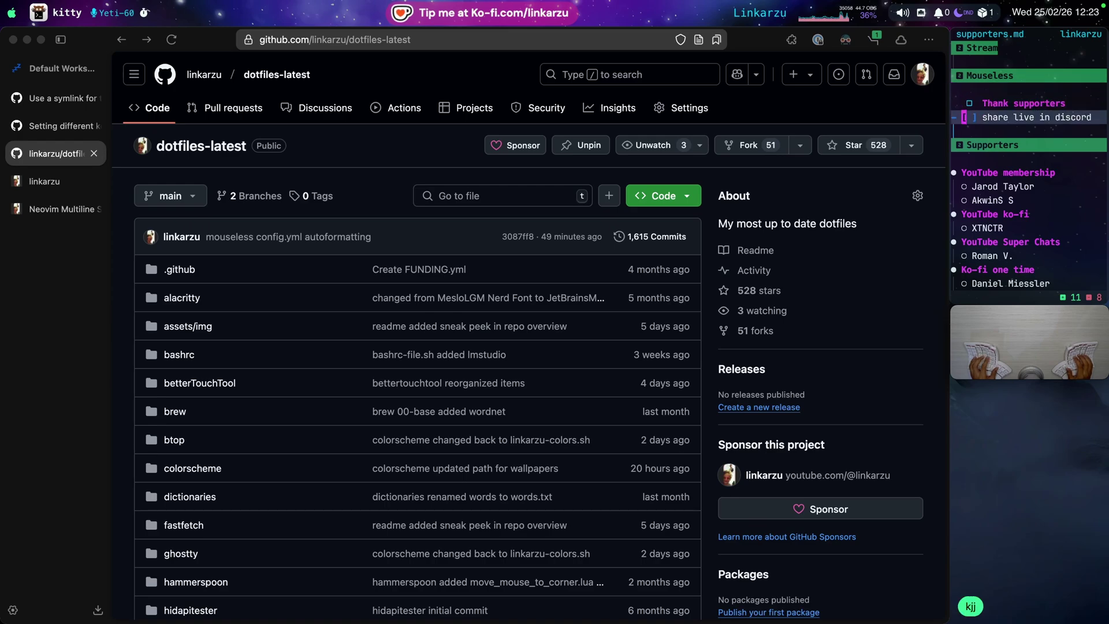
key(alt+x)
Go through the Supporters section of supporters.md, from YouTube membership and ko-fi to Super Chats and Ko-fi one time
key(j)
key(j)
key(j)
key(j)
key(j)
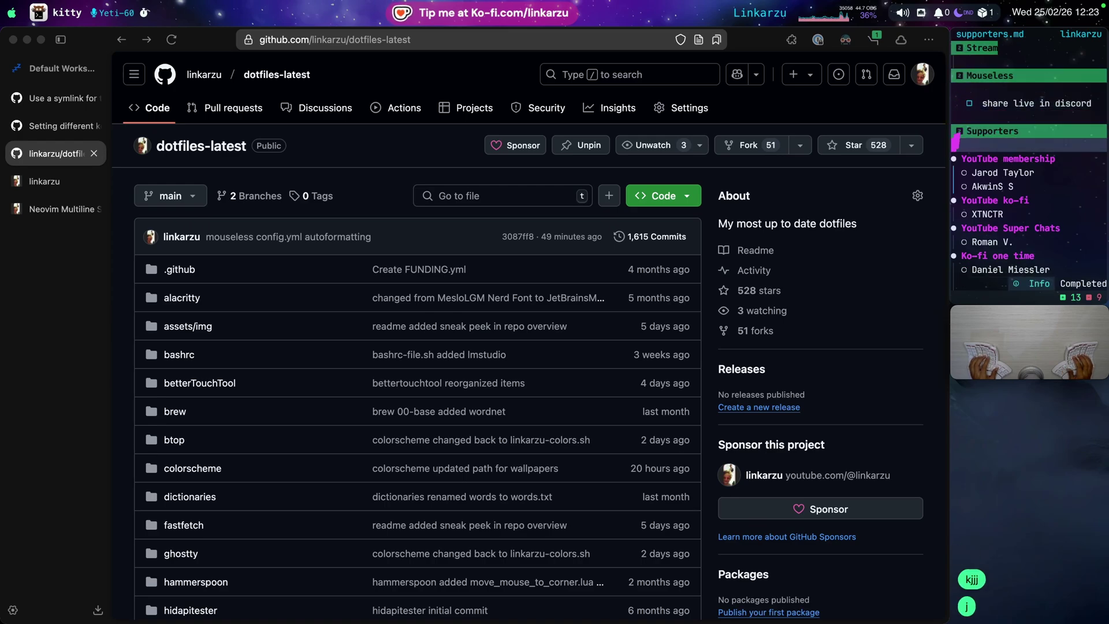
key(k)
key(j)
key(k)
key(k)
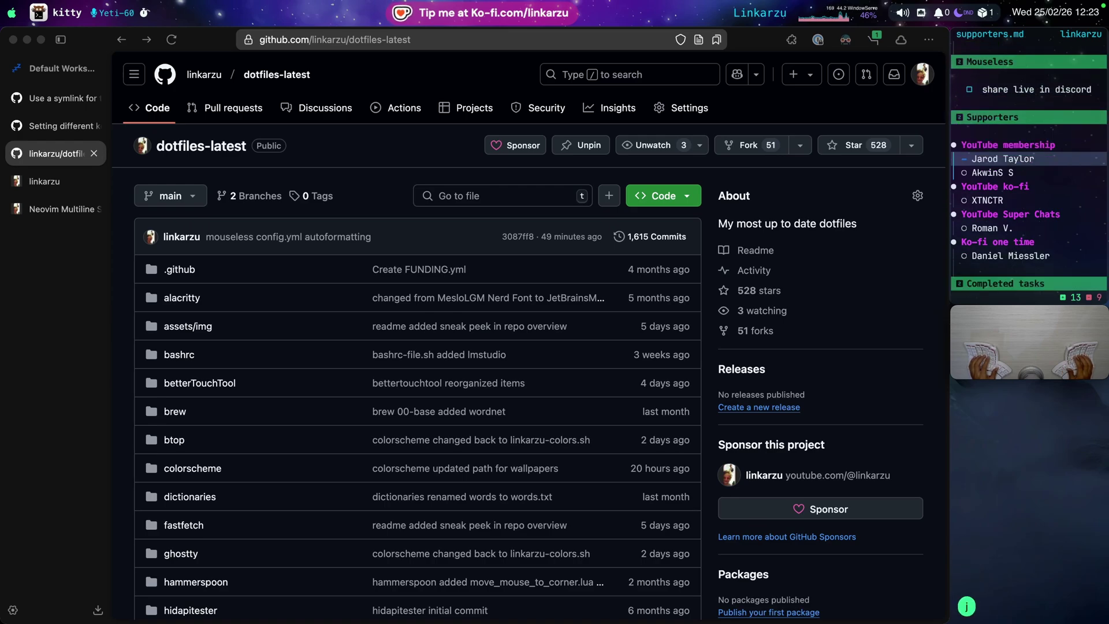
key(j)
key(j)
key(j)
key(j)
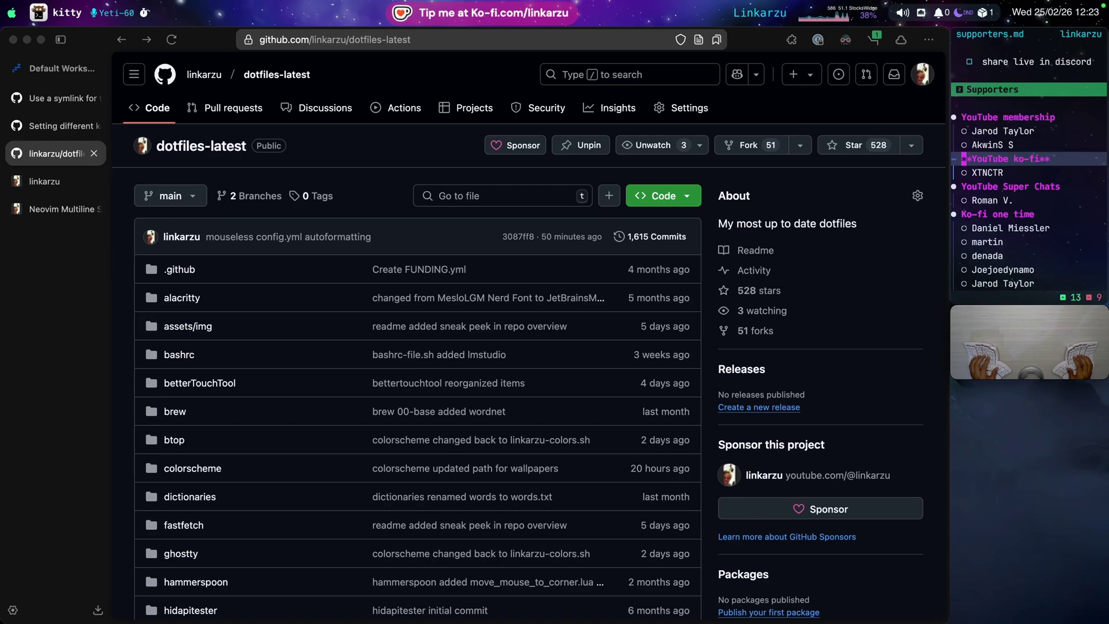
key(j)
key(j)
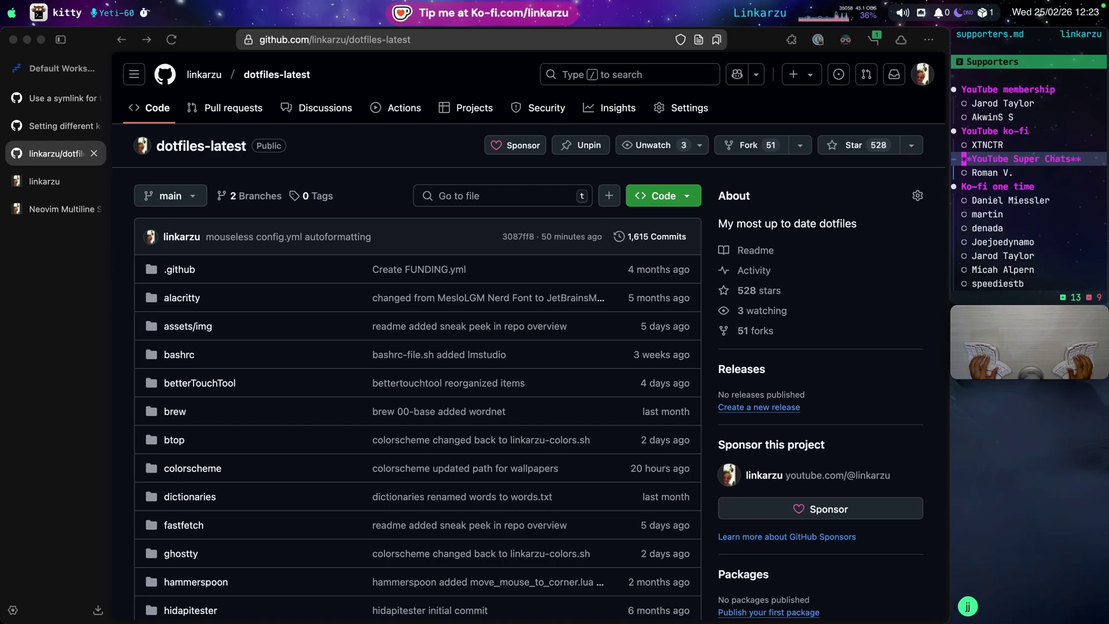
key(j)
key(j)
key(j)
key(j)
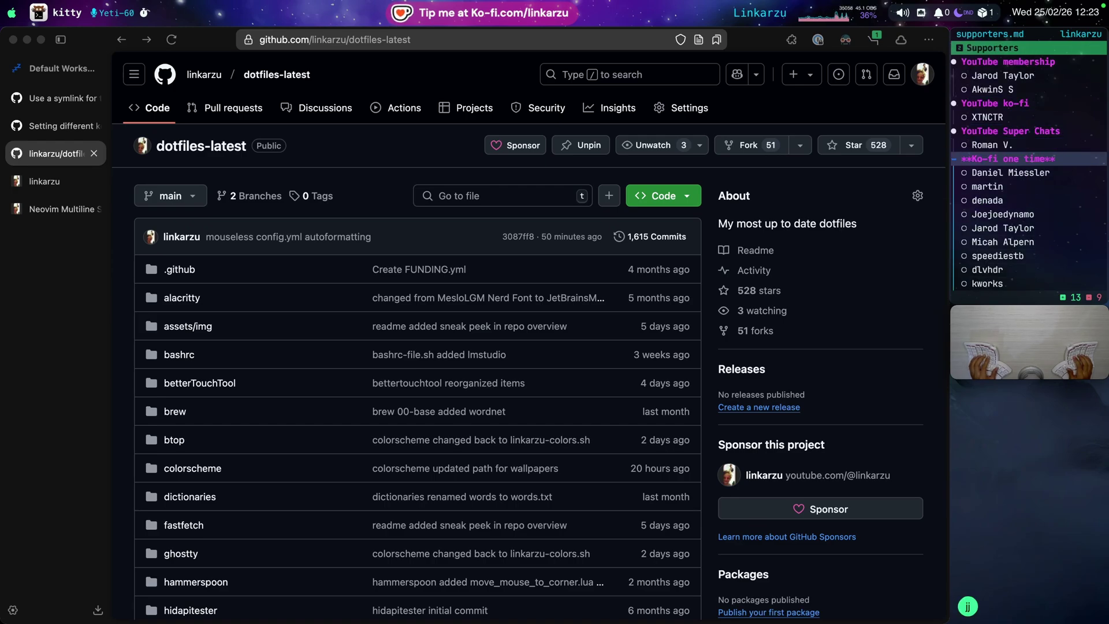
key(j)
key(j)
key(j)
key(j)
key(j)
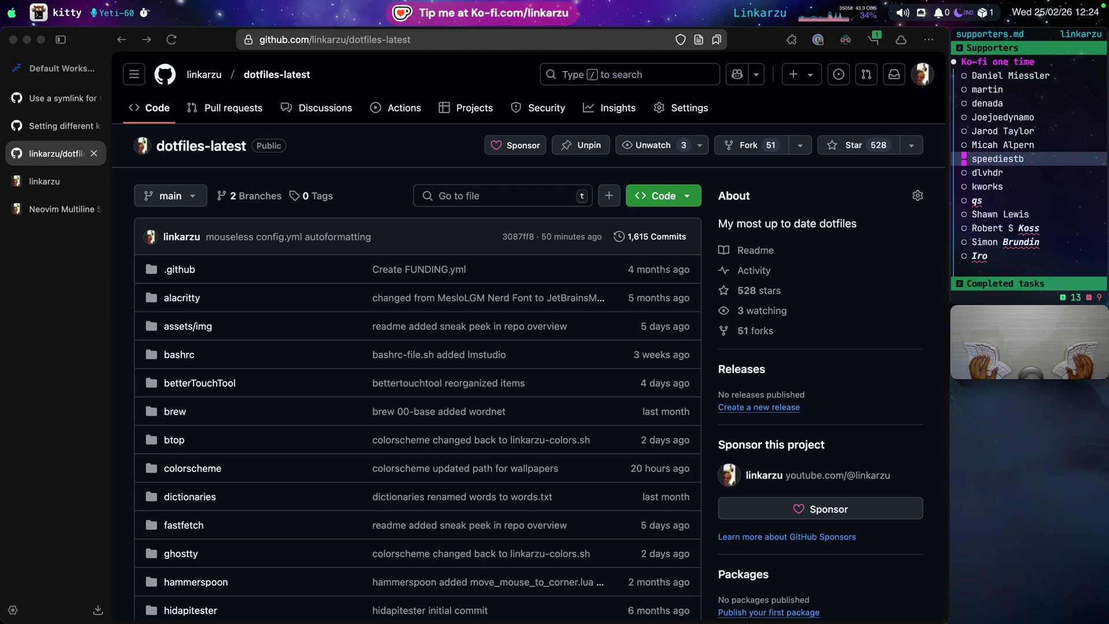
Fold the headings in supporters.md and unfold the Mouseless section to reach the "share live in discord" task
key(z)
key(k)
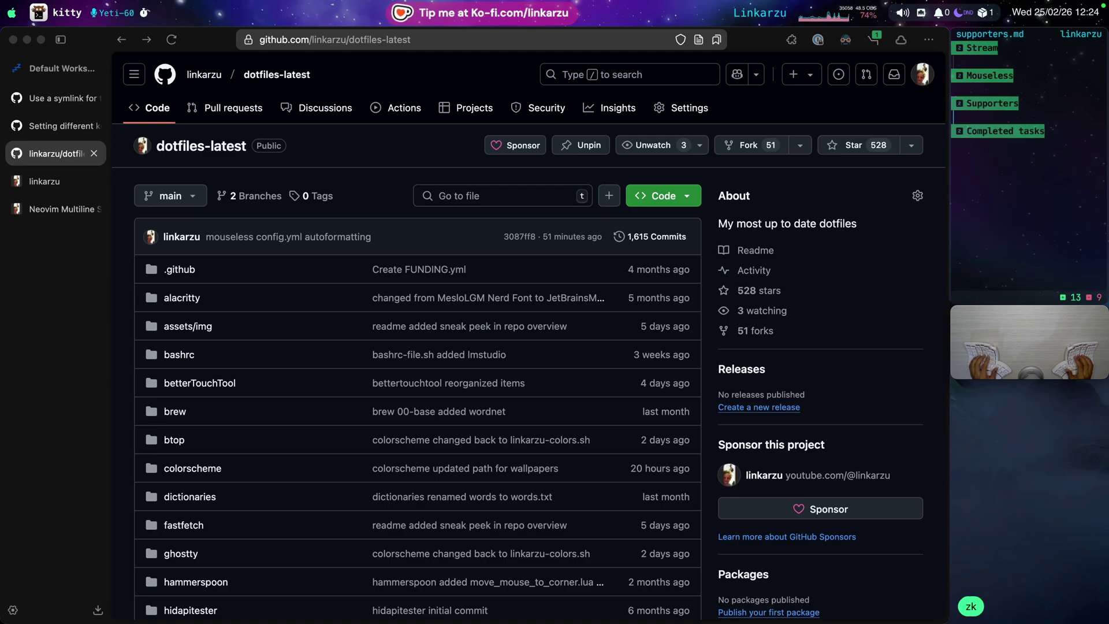
key(k)
key(j)
key(j)
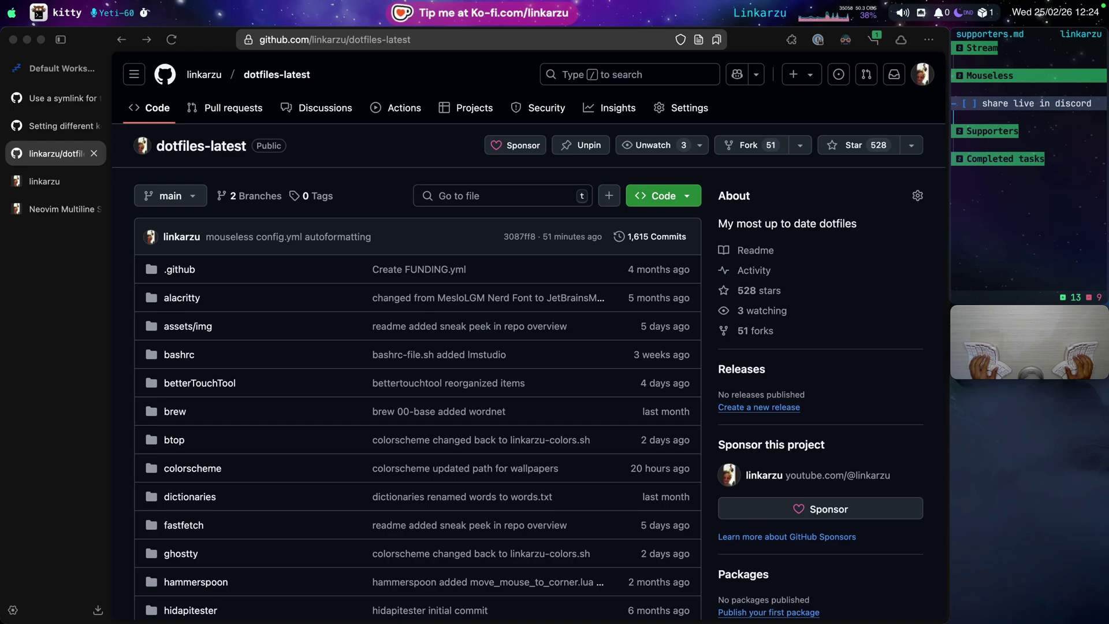
Switch to Discord for the "share live in discord" task
key(super+Tab)
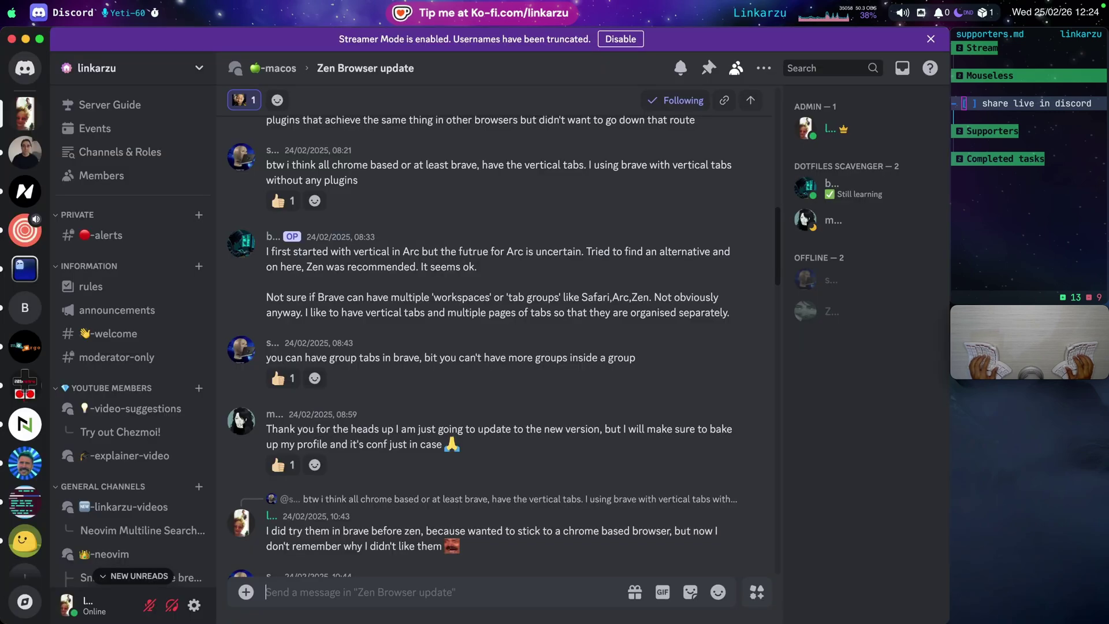